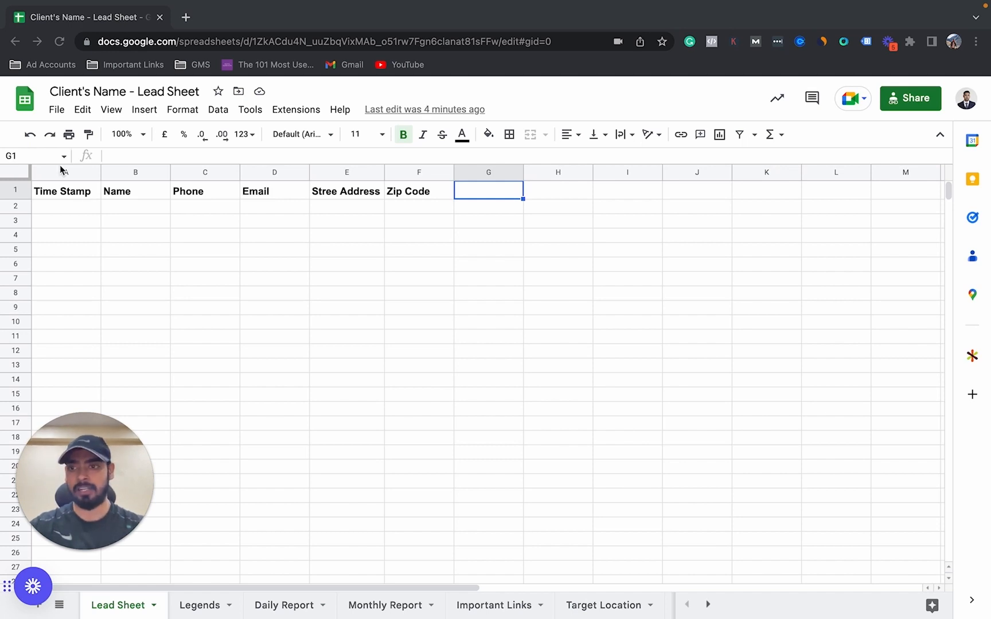
# Review the Lead Sheet's row 1 headers from Time Stamp through Zip Code and the cells beneath them
pyautogui.click(9, 176)
pyautogui.click(46, 209)
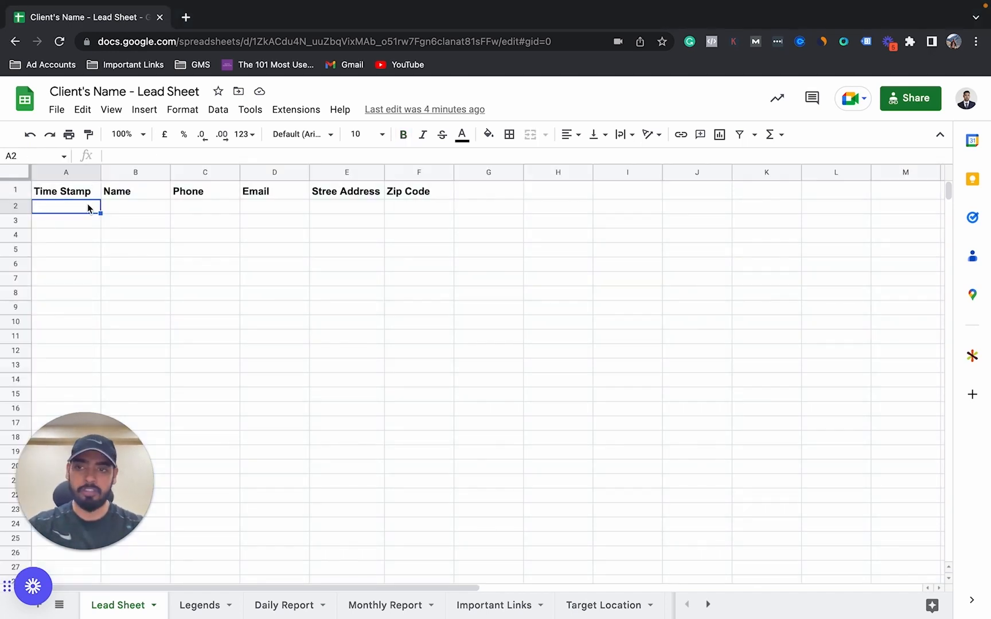
pyautogui.press('Up')
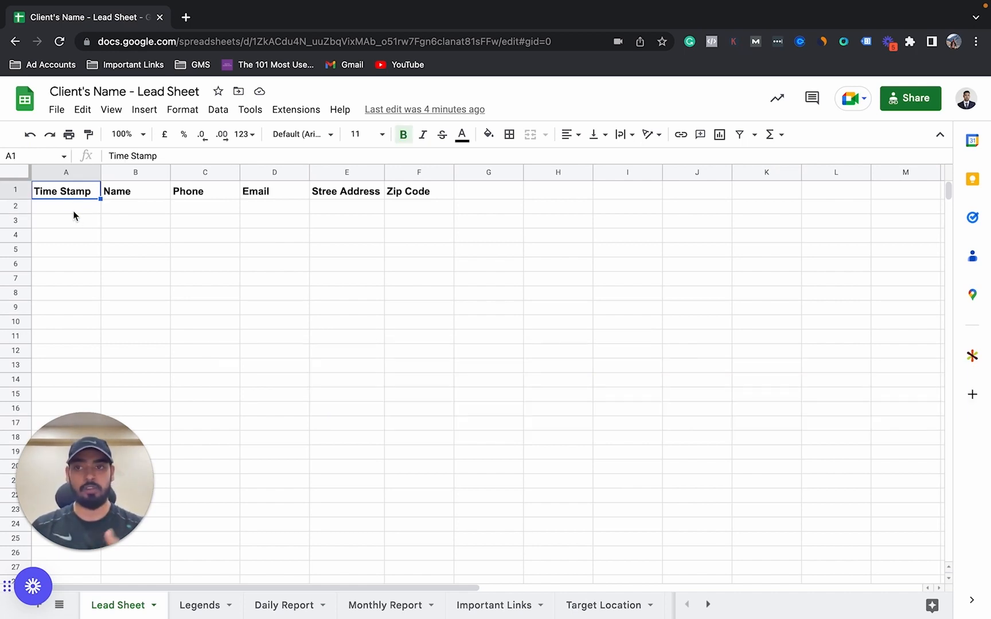
pyautogui.click(49, 205)
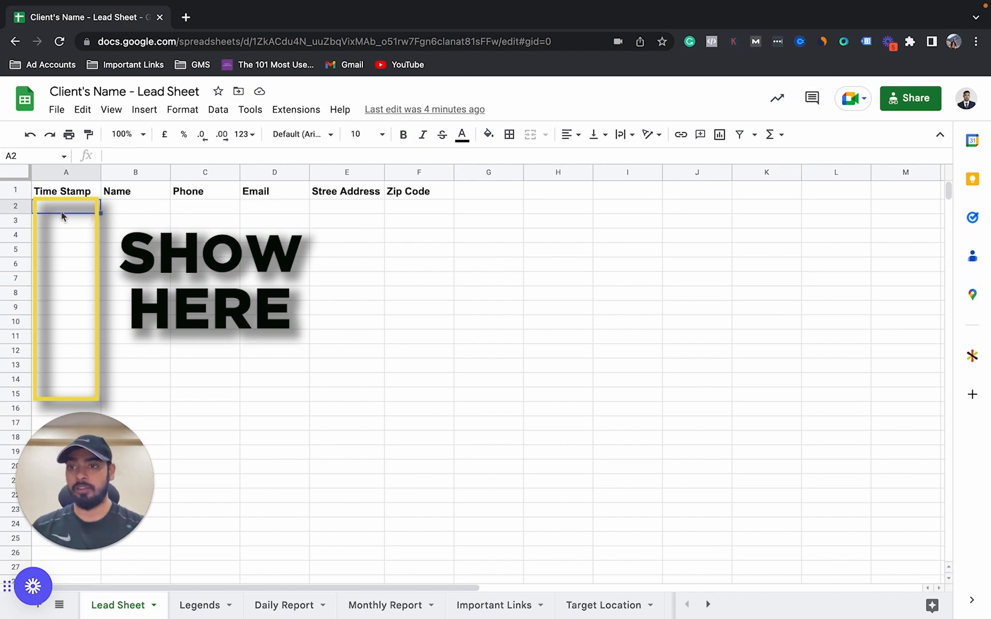
pyautogui.click(122, 214)
pyautogui.click(199, 212)
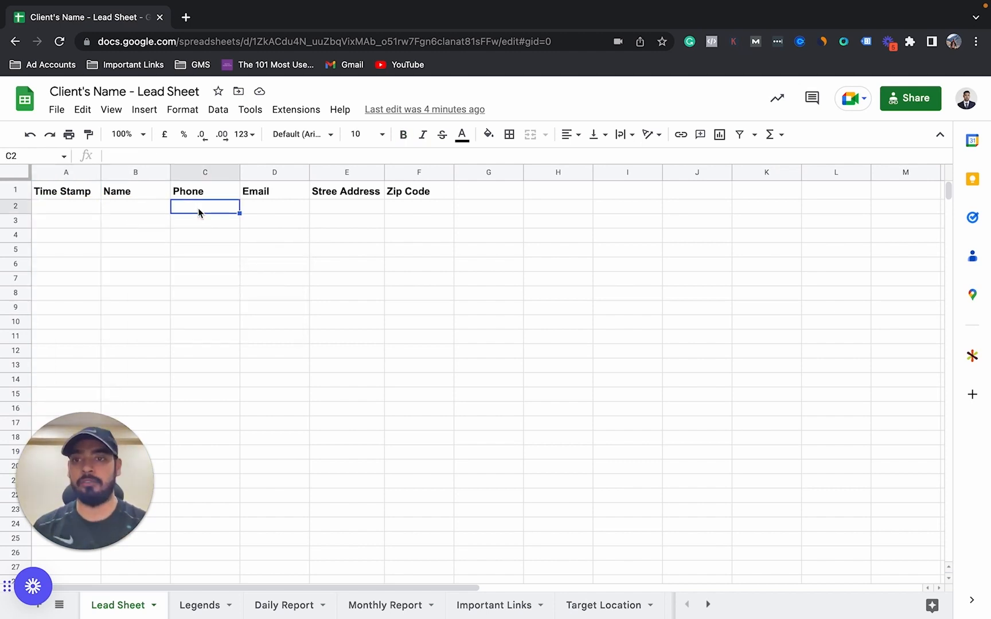
pyautogui.click(276, 209)
pyautogui.click(338, 214)
pyautogui.click(415, 207)
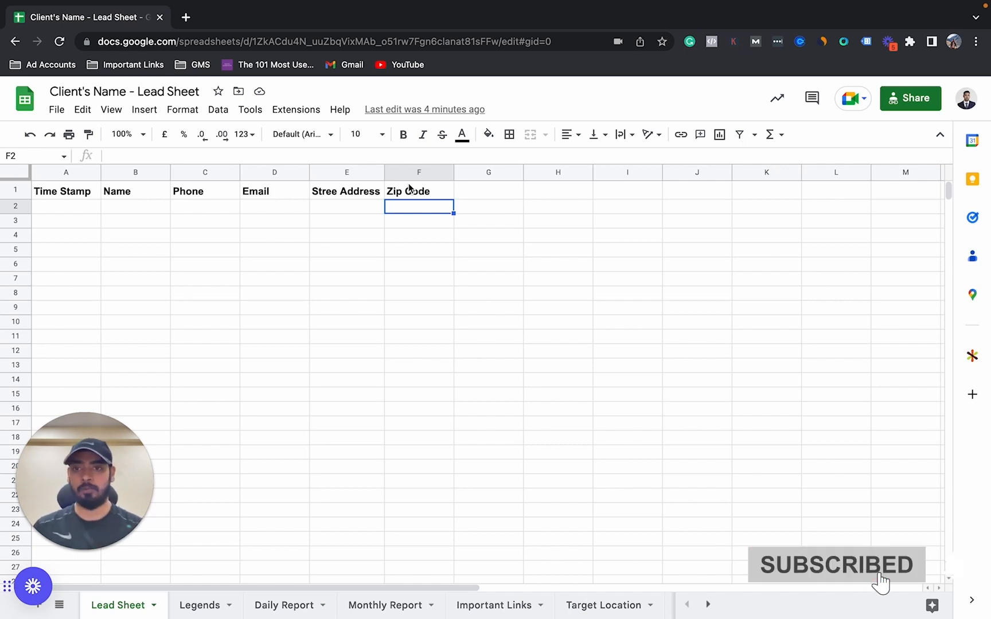
pyautogui.click(113, 191)
pyautogui.hotkey('shift', 'space')
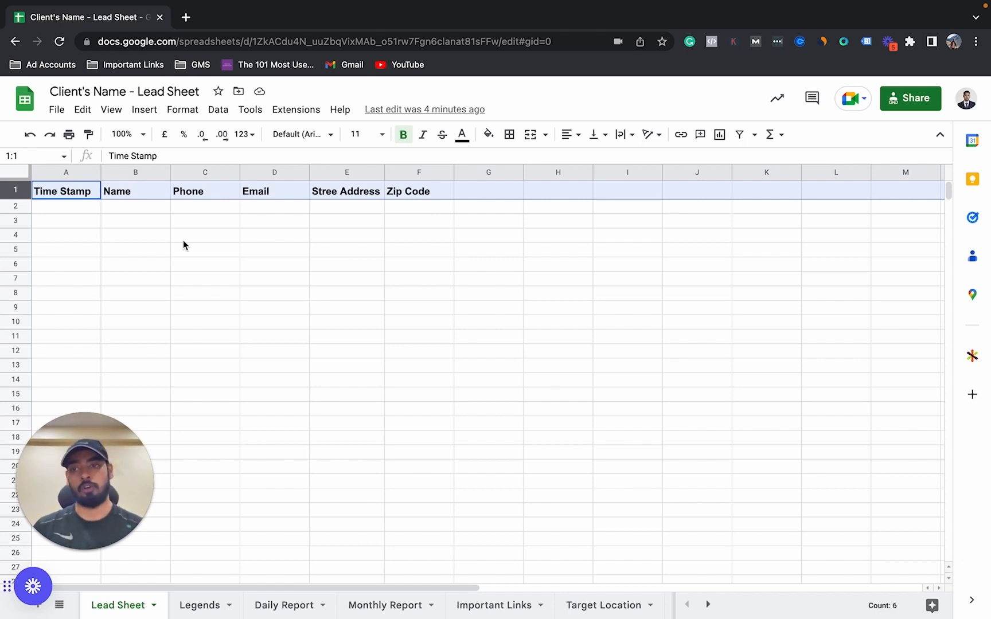
pyautogui.click(481, 196)
pyautogui.write('Are')
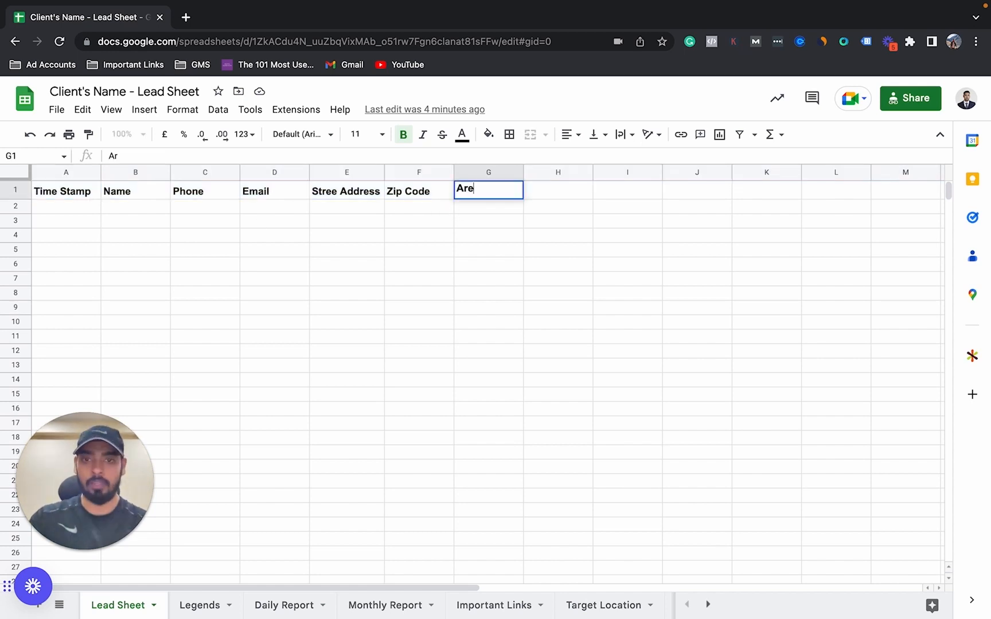
pyautogui.write(' tyou')
pyautogui.press('BackSpace')
pyautogui.press('BackSpace')
pyautogui.press('BackSpace')
pyautogui.press('BackSpace')
pyautogui.write('you a')
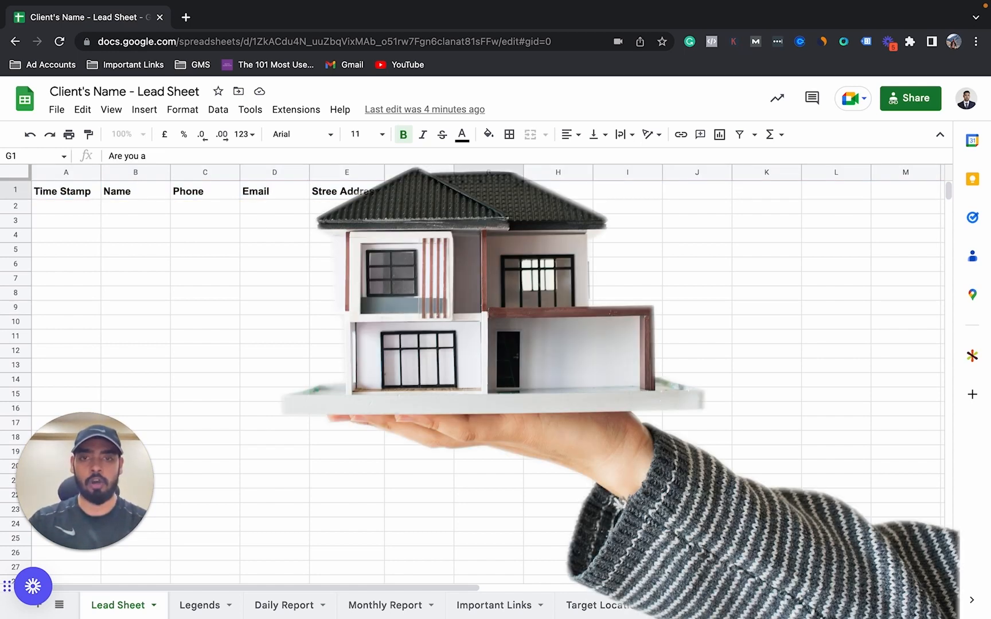
pyautogui.press('BackSpace')
pyautogui.press('BackSpace')
pyautogui.press('BackSpace')
pyautogui.press('BackSpace')
pyautogui.press('BackSpace')
pyautogui.press('BackSpace')
pyautogui.press('BackSpace')
pyautogui.press('BackSpace')
pyautogui.press('BackSpace')
# Add the column headers Homeowner in G1 and Electricity Bill in H1 of the Lead Sheet
pyautogui.write('Homeowner')
pyautogui.press('Return')
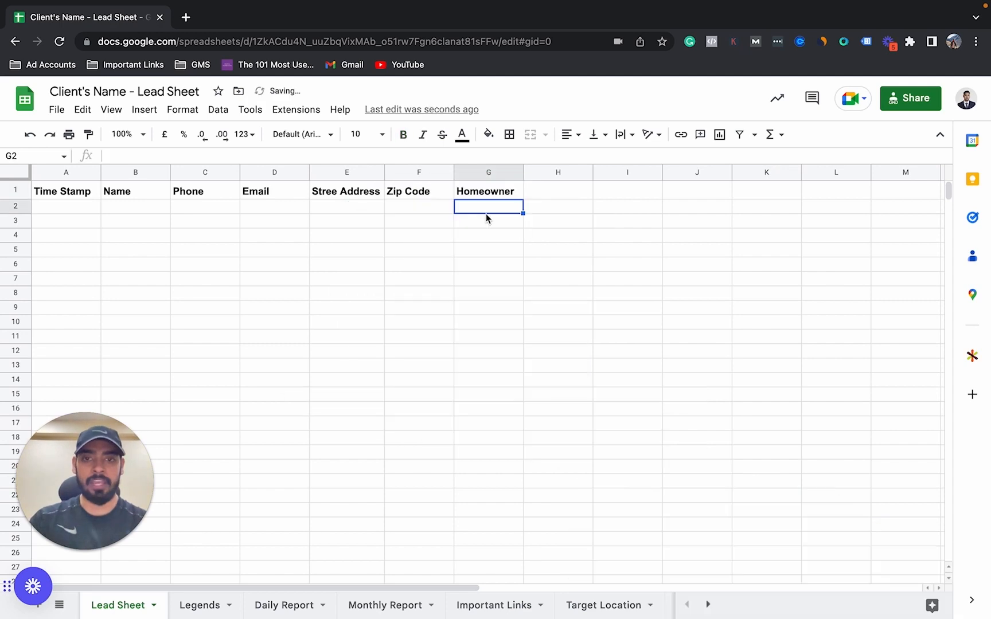
pyautogui.click(554, 192)
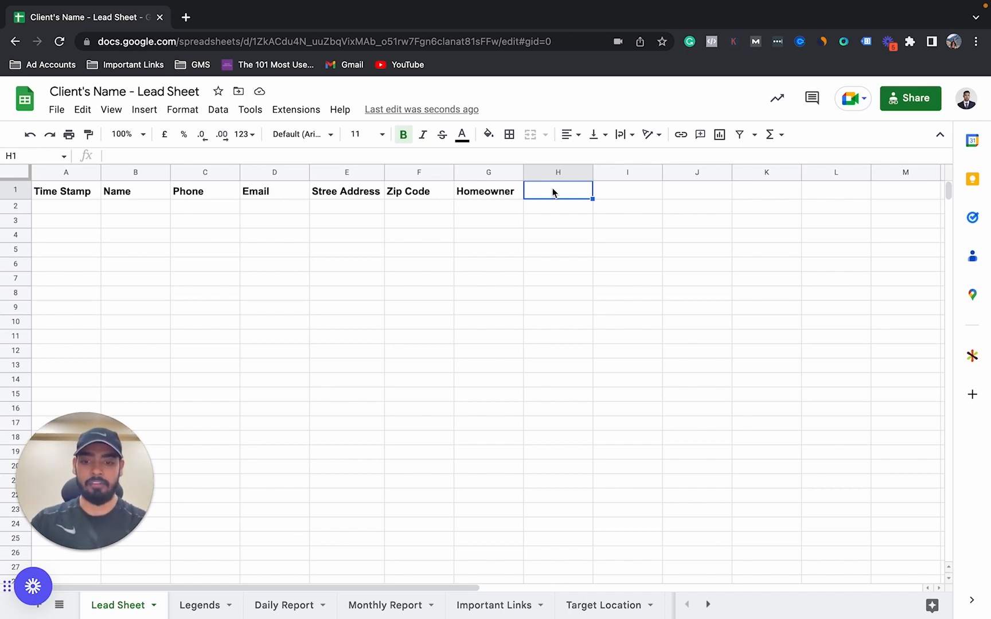
pyautogui.write('El')
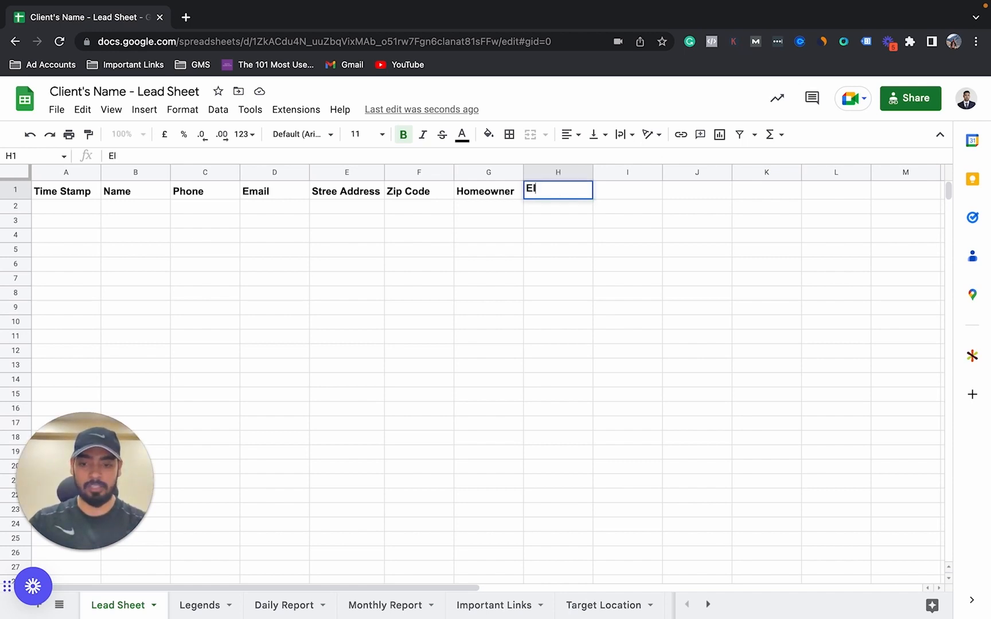
pyautogui.write('ectricity Bill')
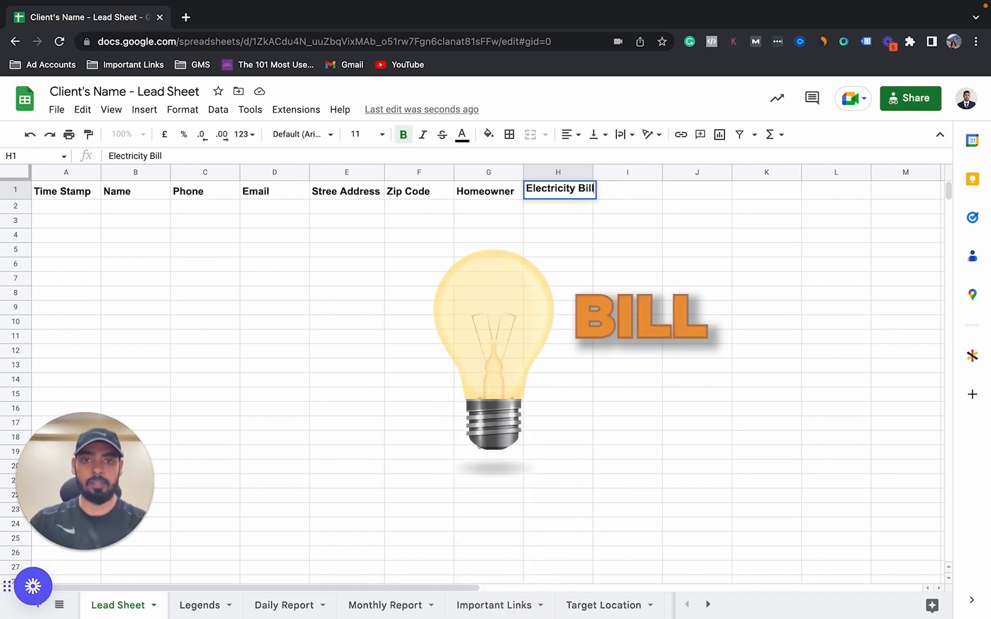
pyautogui.press('Return')
# Add the header Credit Score in I1 and widen columns I and H to give their headers more room
pyautogui.click(615, 195)
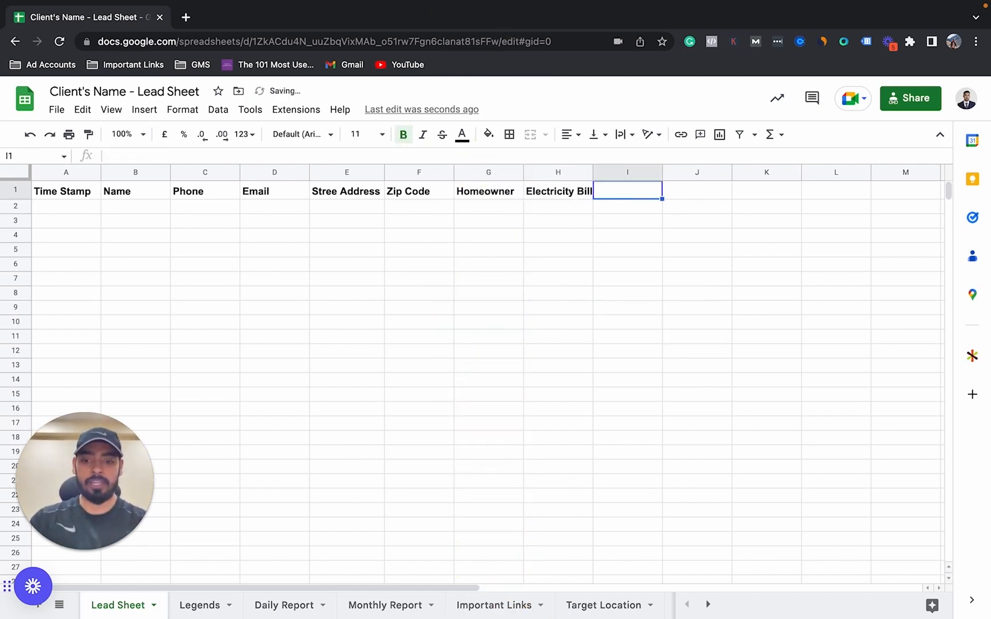
pyautogui.write('Credit Score')
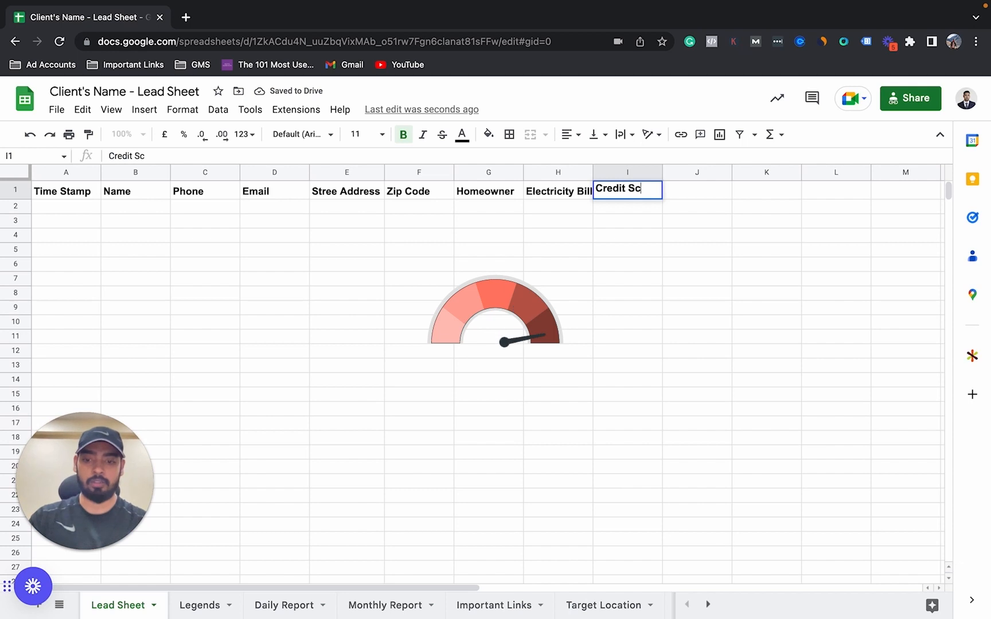
pyautogui.click(675, 192)
pyautogui.moveTo(661, 176); pyautogui.dragTo(675, 176)
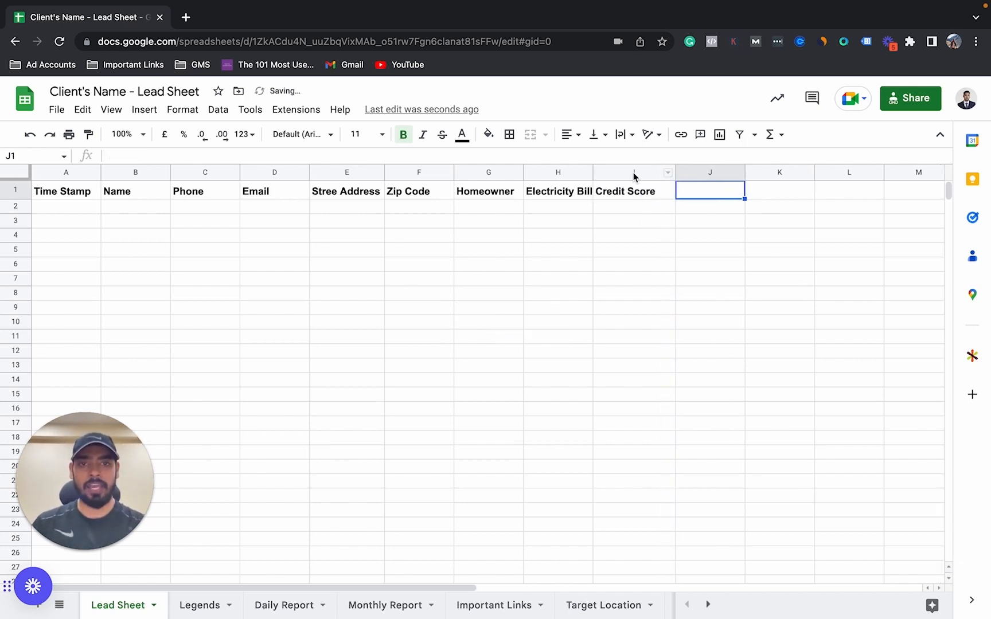
pyautogui.moveTo(592, 168); pyautogui.dragTo(609, 168)
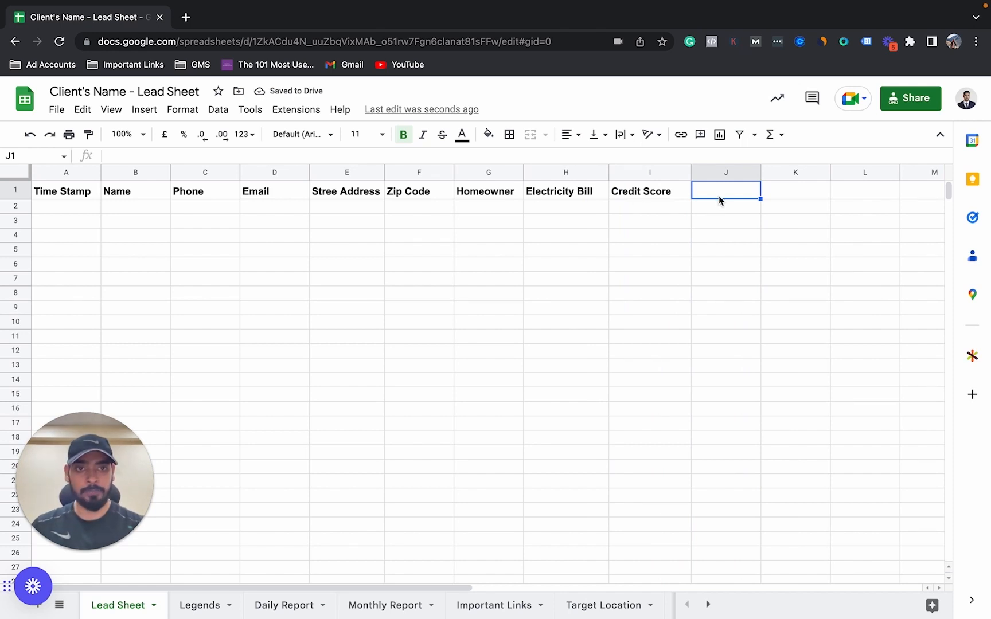
# Add the header Notes in J1, after the Credit Score column
pyautogui.write('Notes')
pyautogui.press('Return')
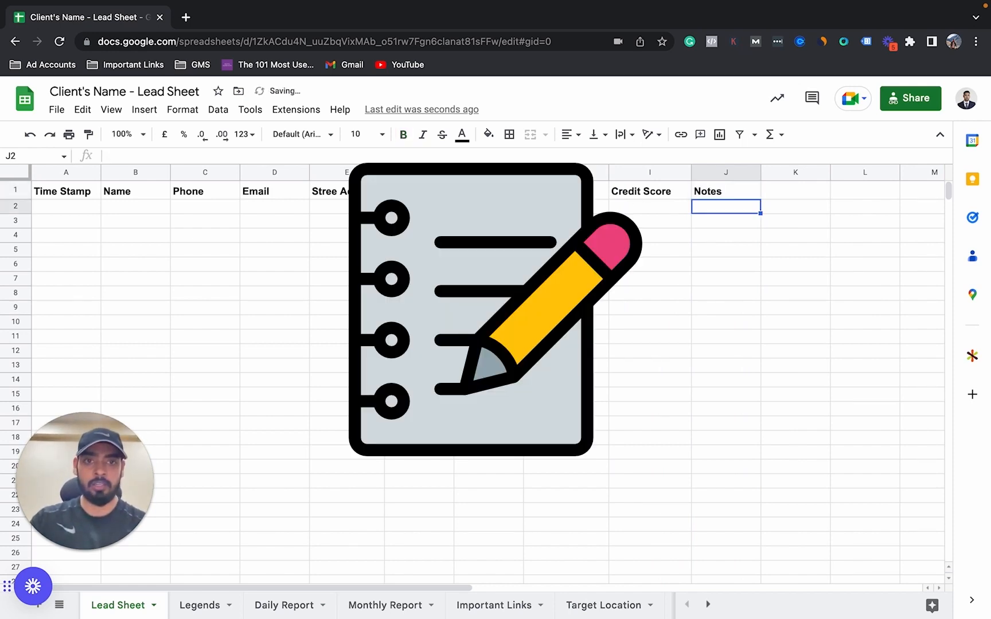
pyautogui.click(723, 194)
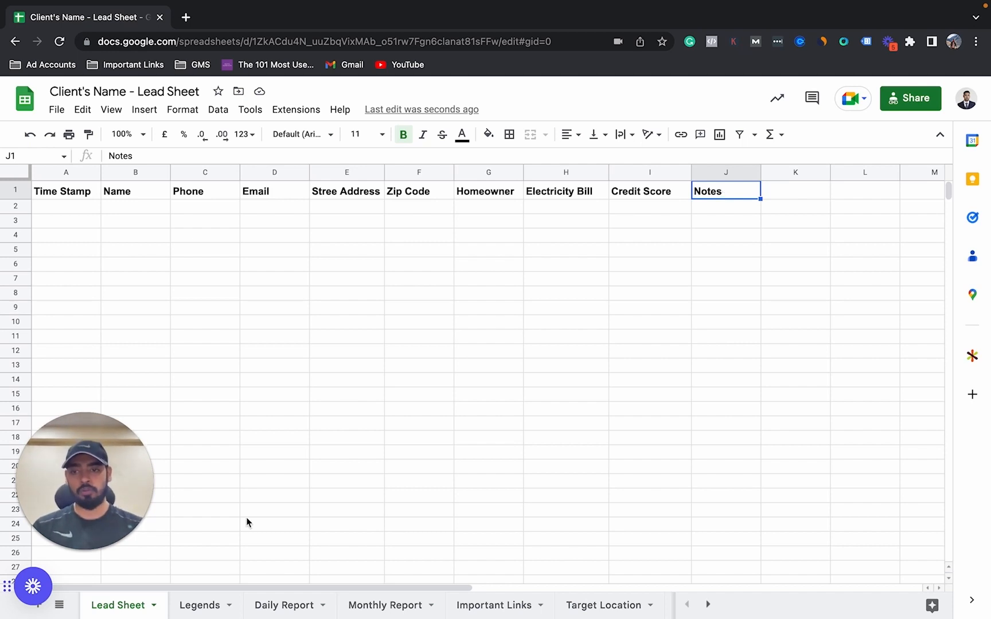
# Open the Legends sheet and examine what each color row from Red to Purple stands for
pyautogui.click(204, 607)
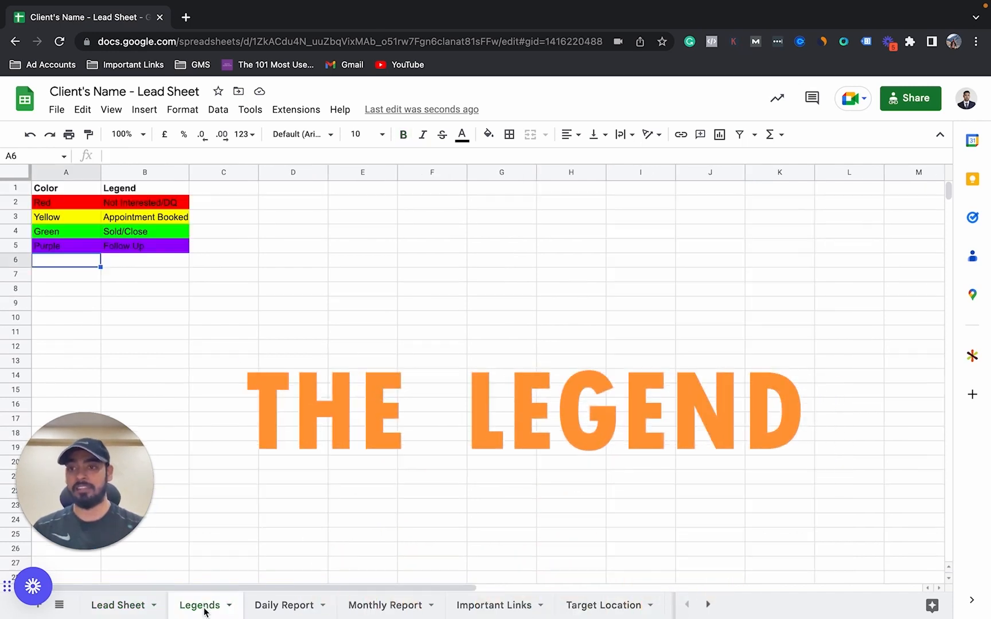
pyautogui.click(123, 250)
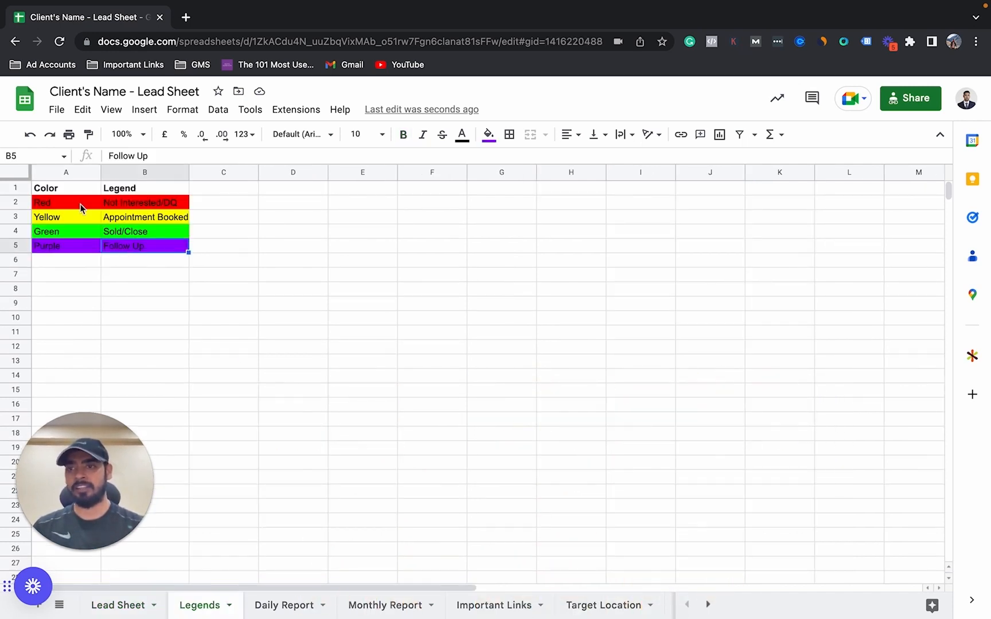
pyautogui.click(82, 208)
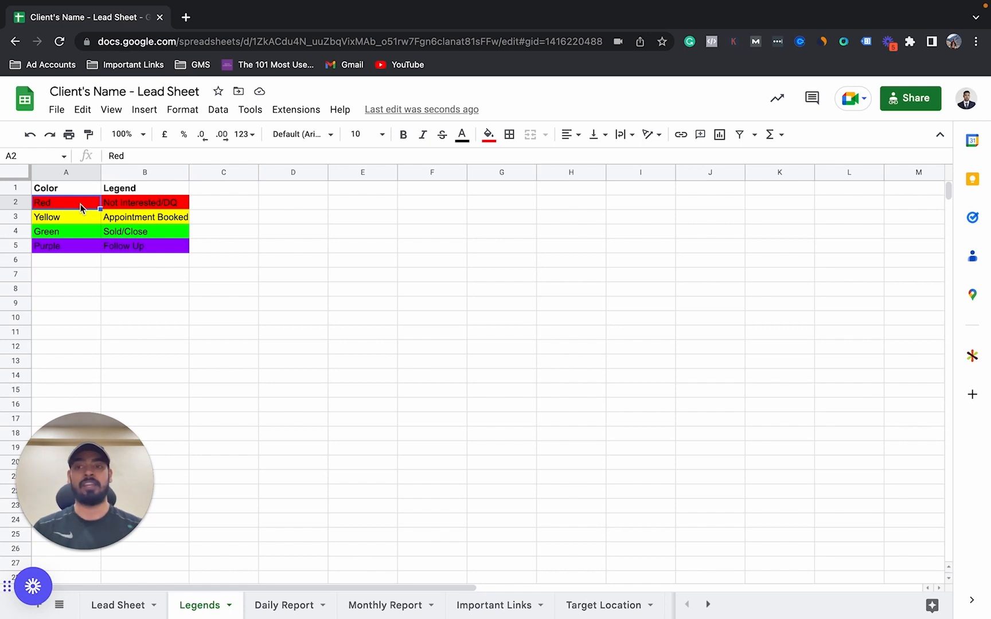
pyautogui.click(121, 207)
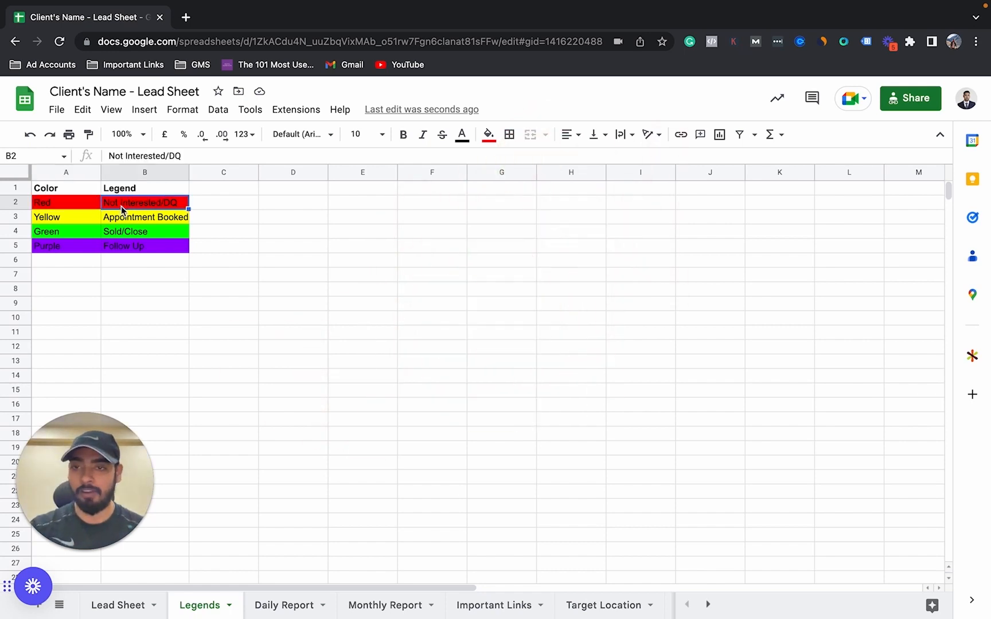
pyautogui.click(86, 217)
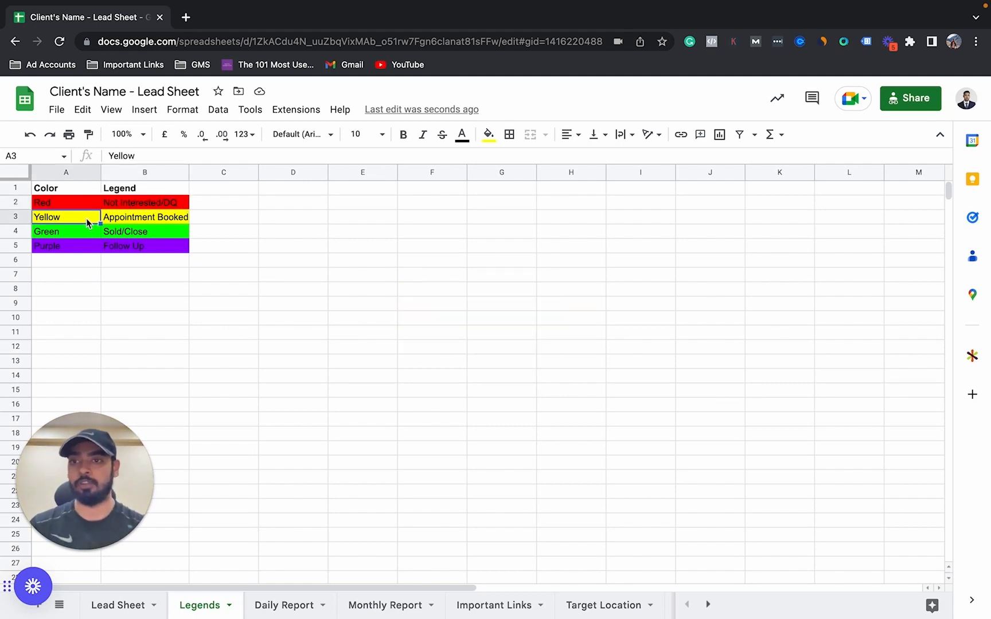
pyautogui.click(80, 231)
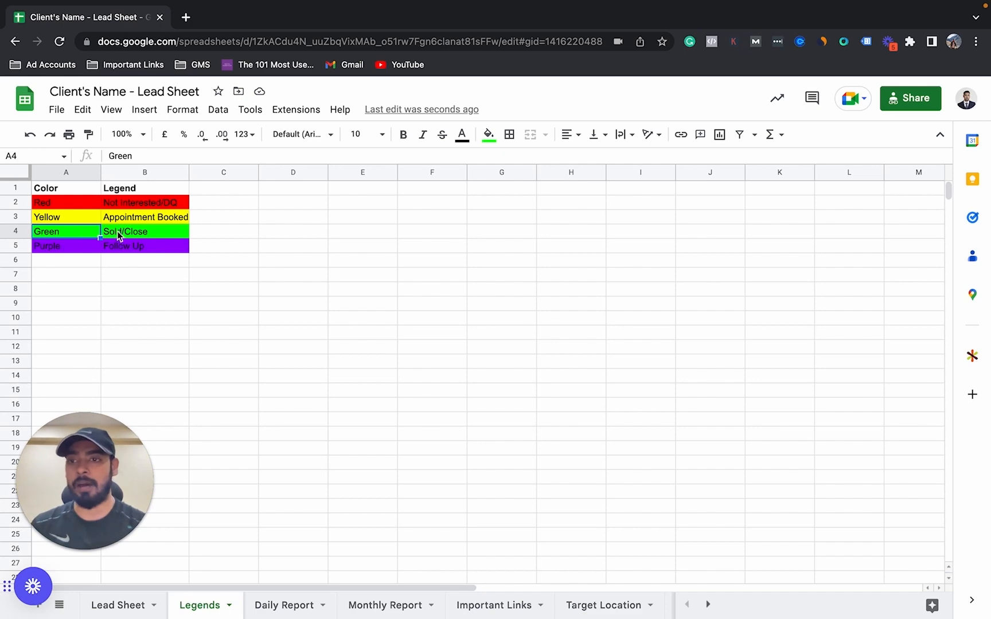
pyautogui.press('Right')
pyautogui.click(73, 251)
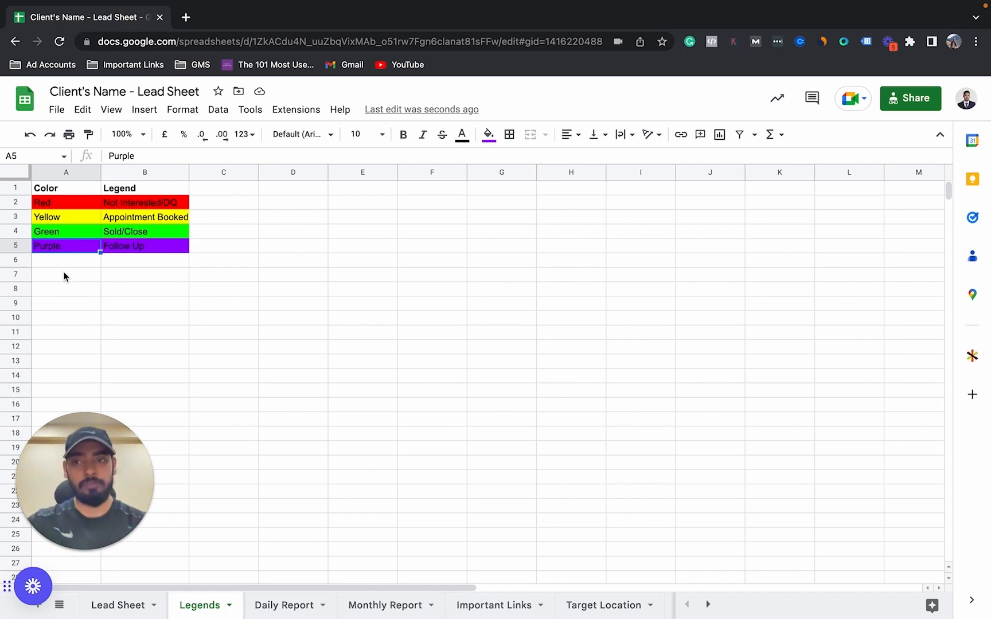
pyautogui.click(64, 263)
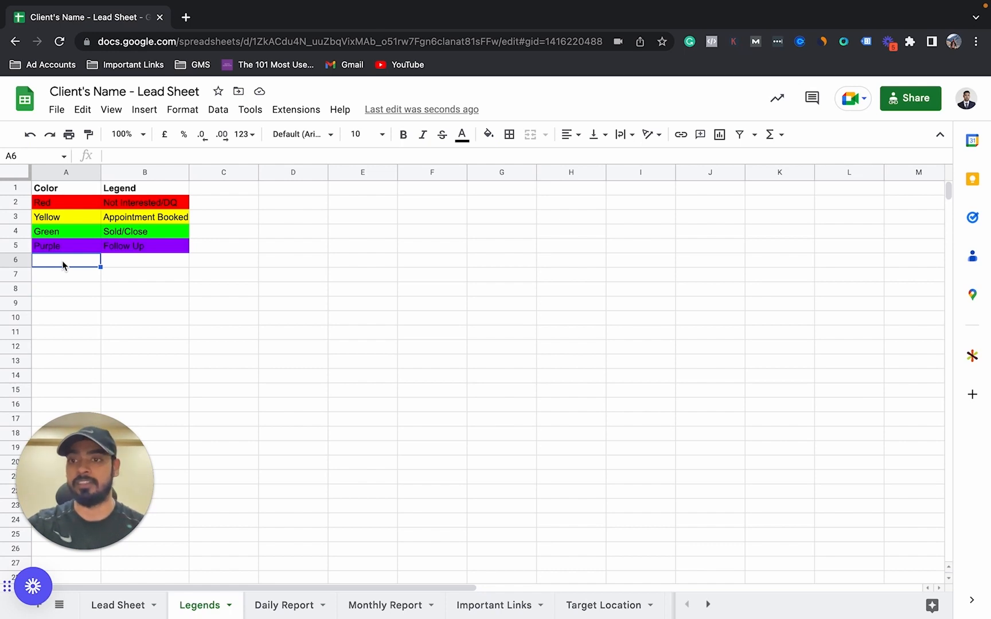
# Open the Daily Report sheet and widen column G so the Conversion Rate label fits
pyautogui.click(284, 605)
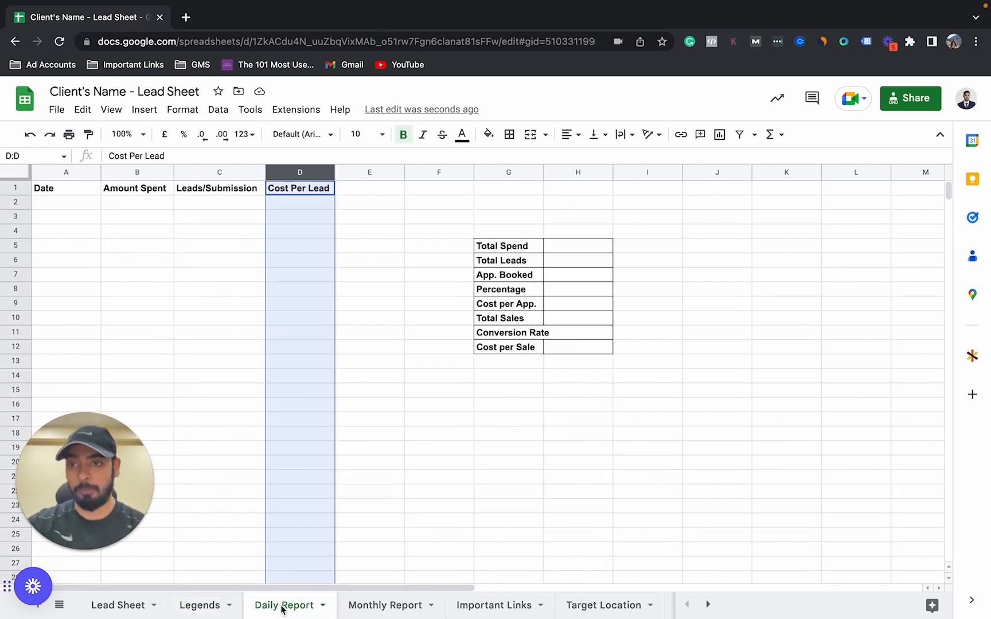
pyautogui.click(67, 204)
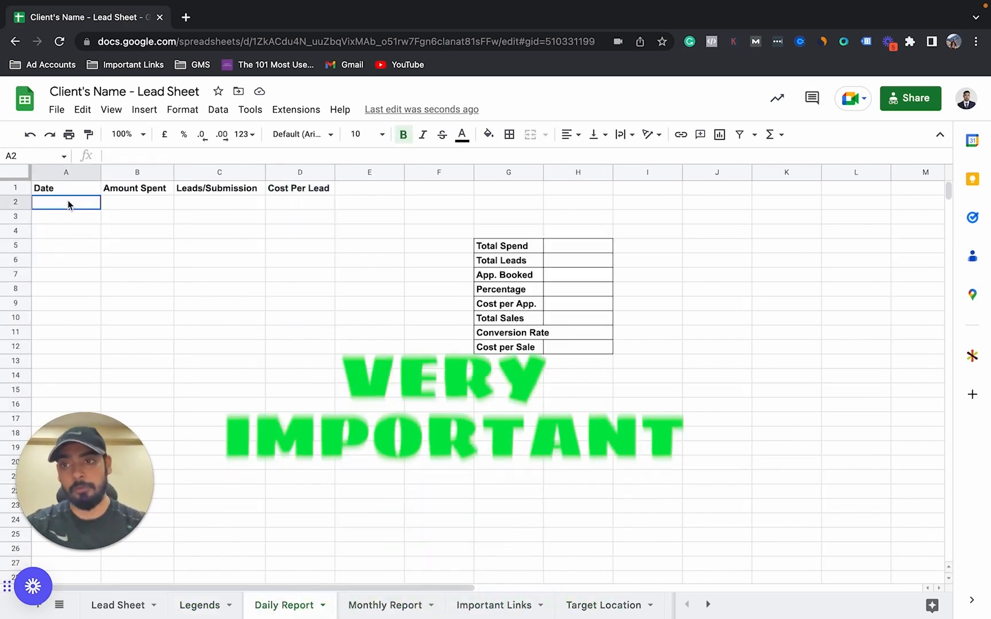
pyautogui.click(12, 203)
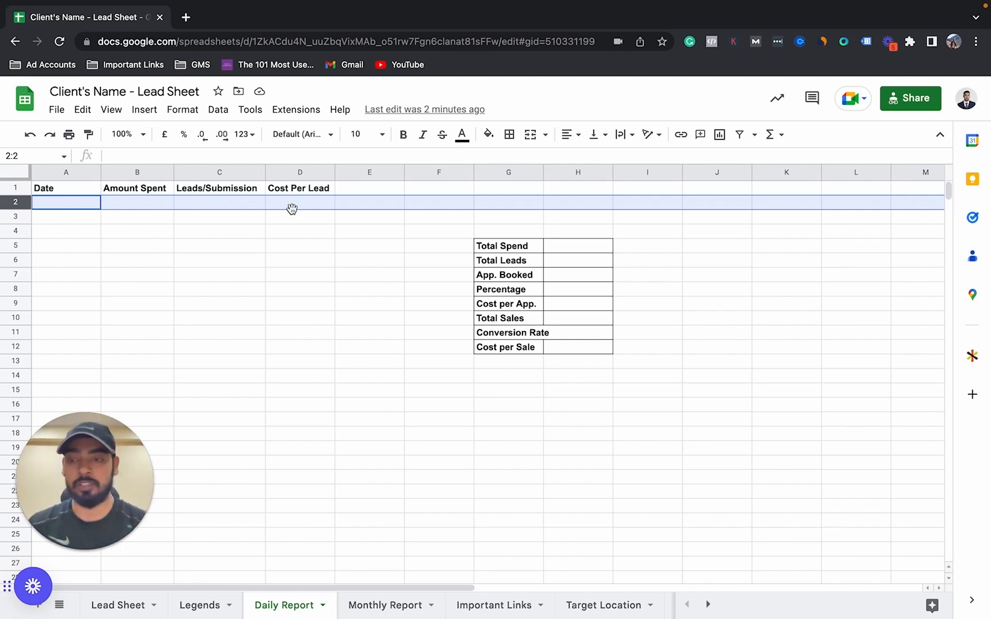
pyautogui.hotkey('ctrl', 'z')
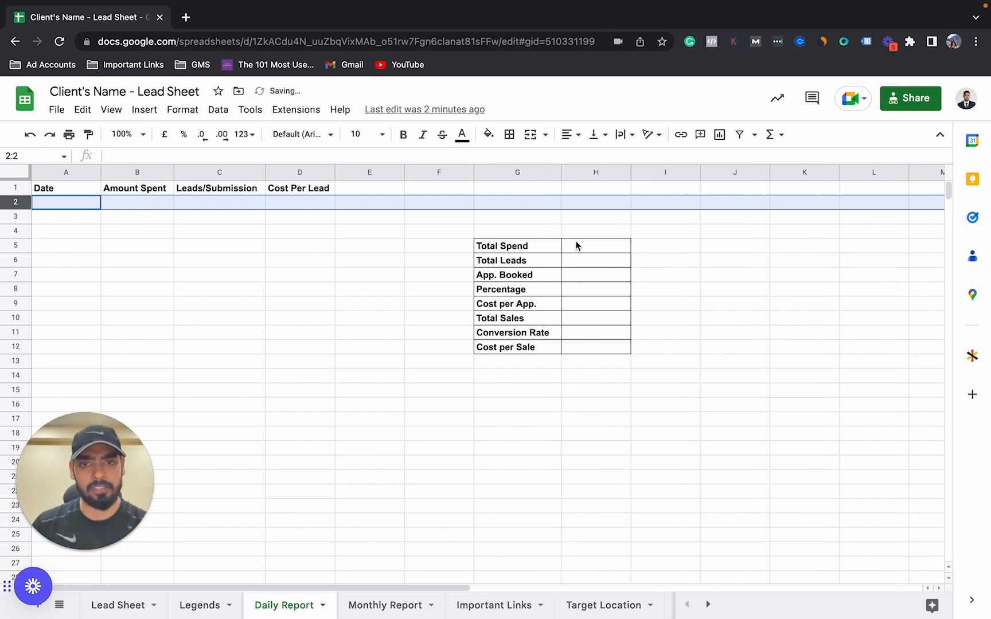
# Examine the Daily Report's summary table, covering the Total Spend, Total Leads and App. Booked rows
pyautogui.click(581, 245)
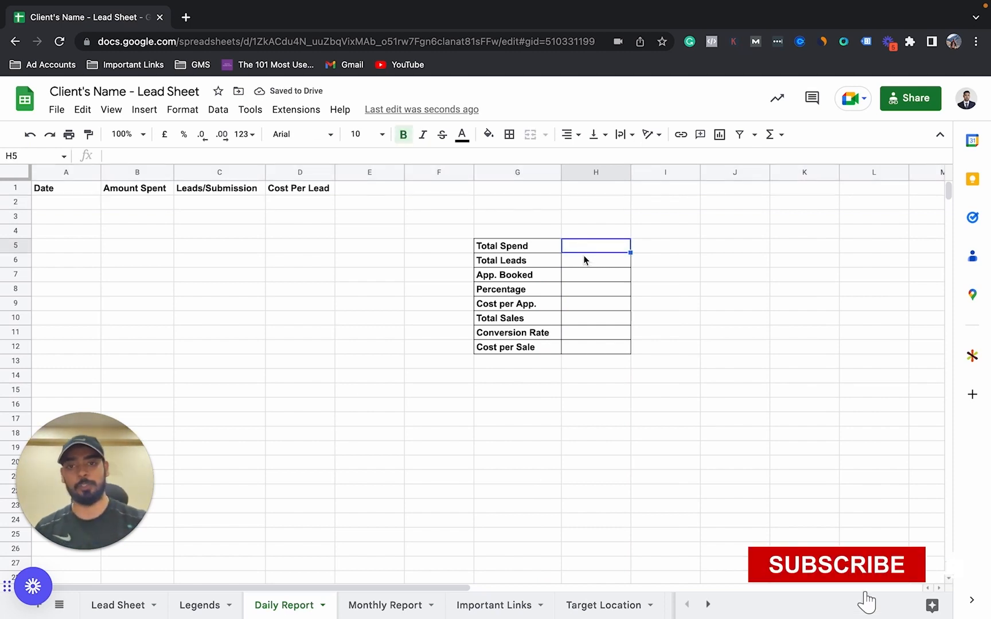
pyautogui.click(537, 250)
pyautogui.click(526, 266)
pyautogui.click(538, 250)
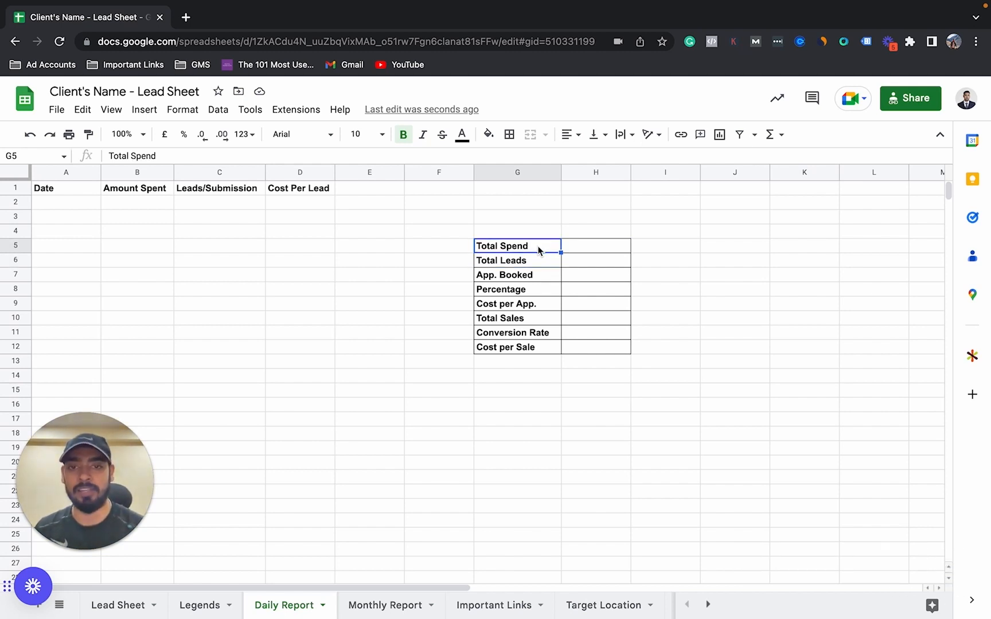
pyautogui.click(584, 249)
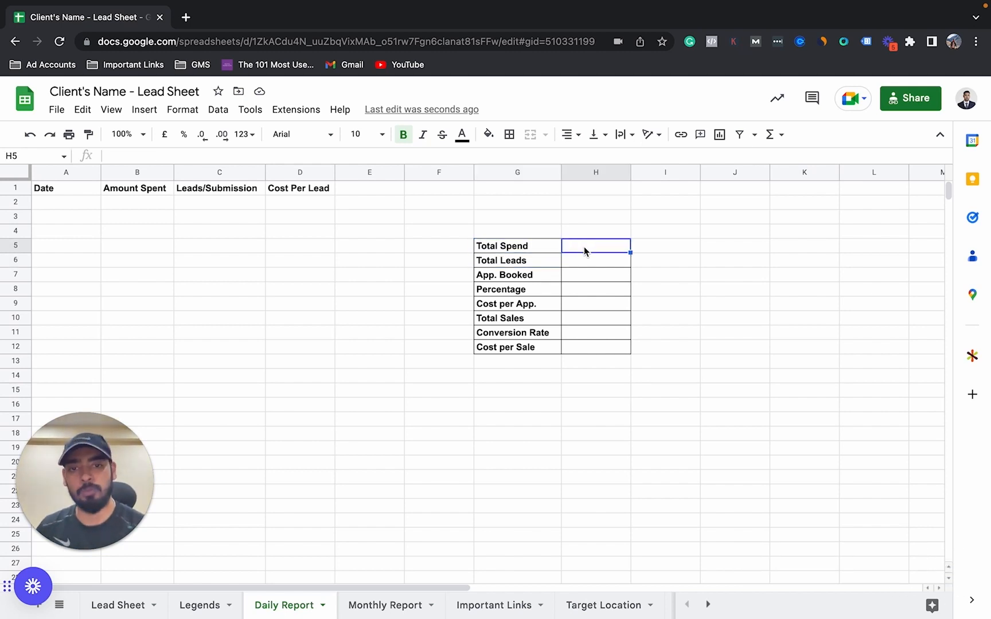
pyautogui.click(522, 250)
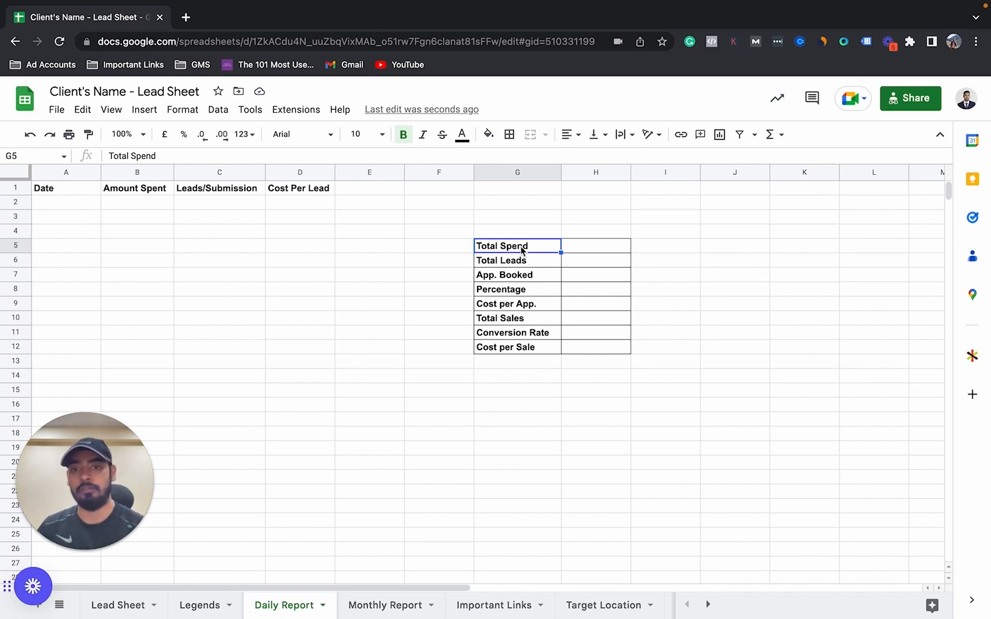
pyautogui.click(531, 278)
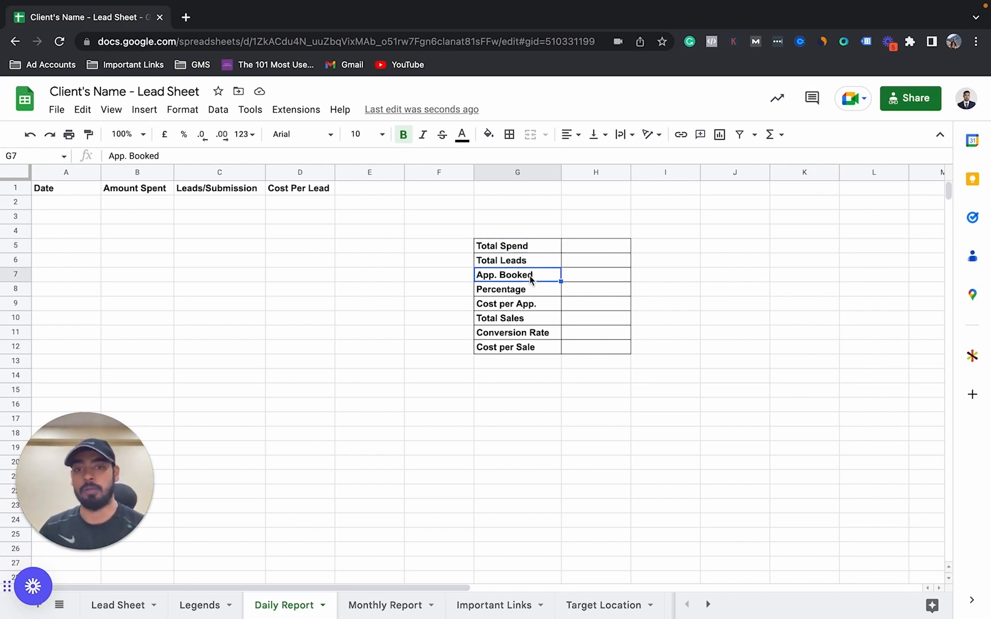
# Examine the App. Booked, Percentage and Total Spend rows of the Daily Report's summary table
pyautogui.click(614, 282)
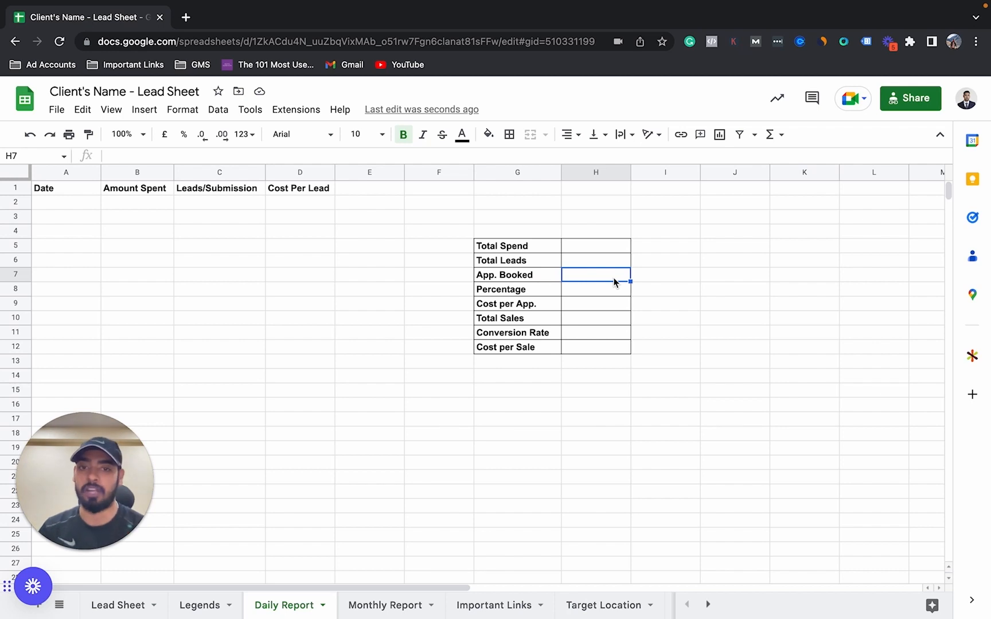
pyautogui.click(520, 293)
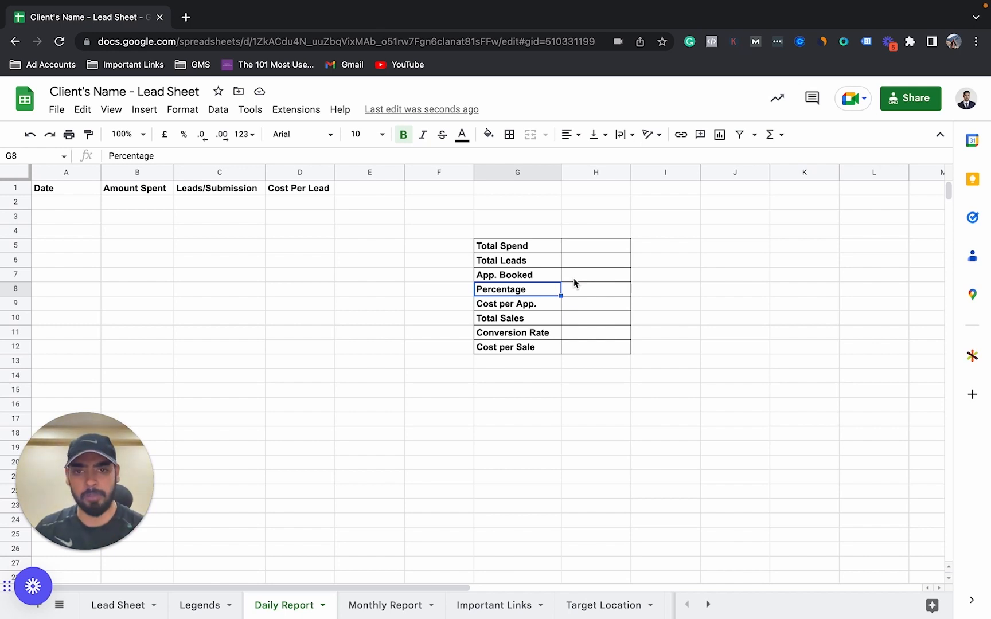
pyautogui.click(524, 250)
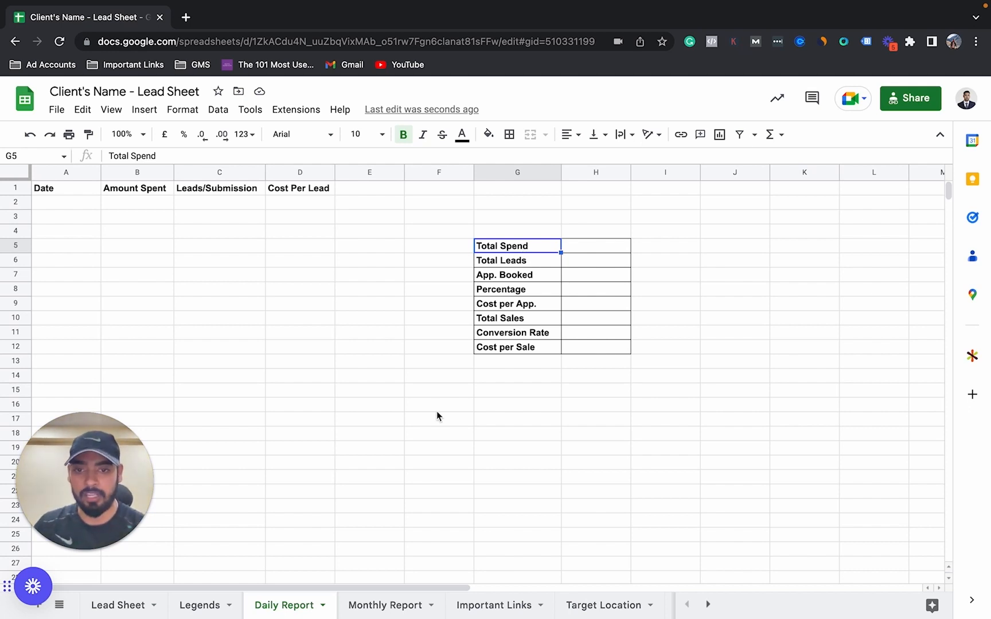
pyautogui.click(581, 250)
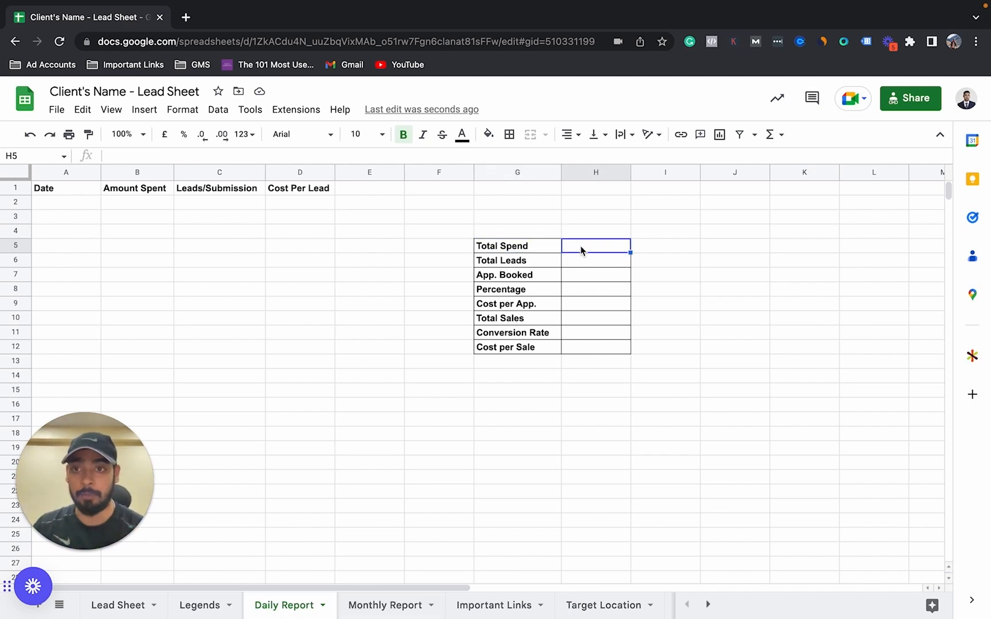
# Enter the date 14/03/23 in A2 and an amount spent of 35 in B2
pyautogui.click(72, 203)
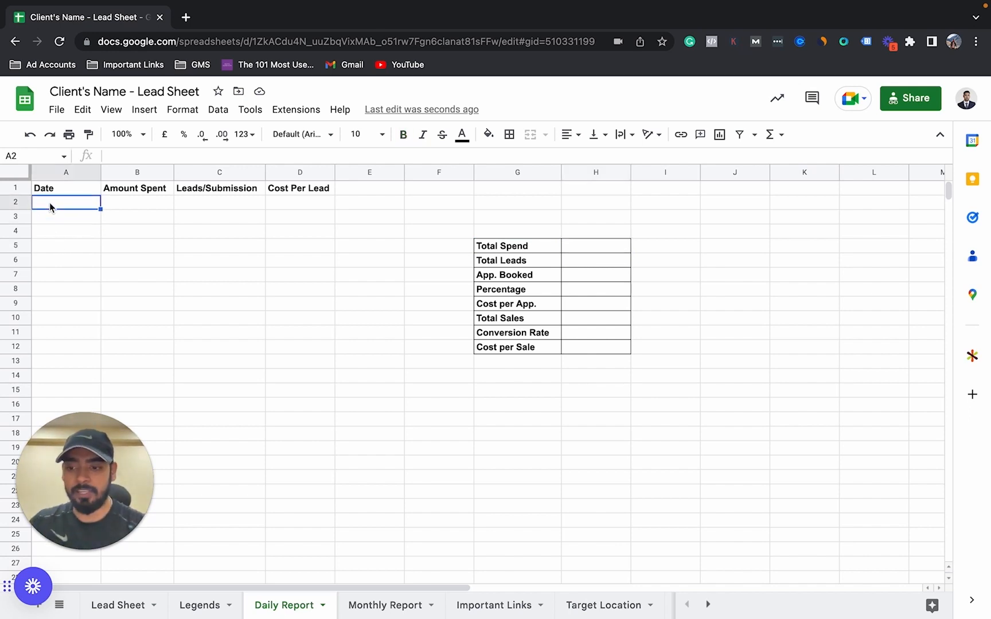
pyautogui.write('14')
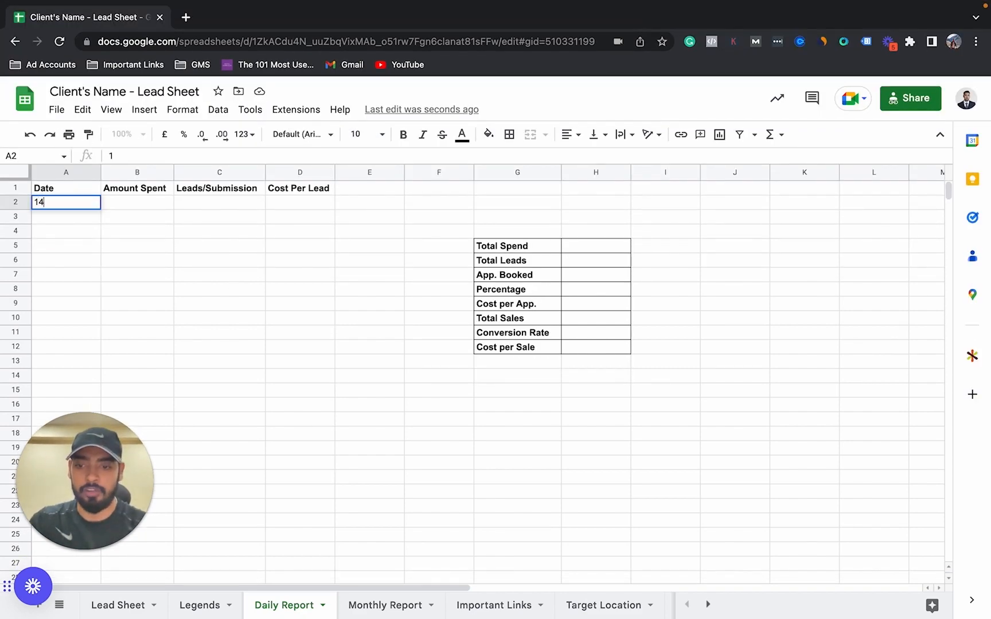
pyautogui.write('/03/23')
pyautogui.press('Return')
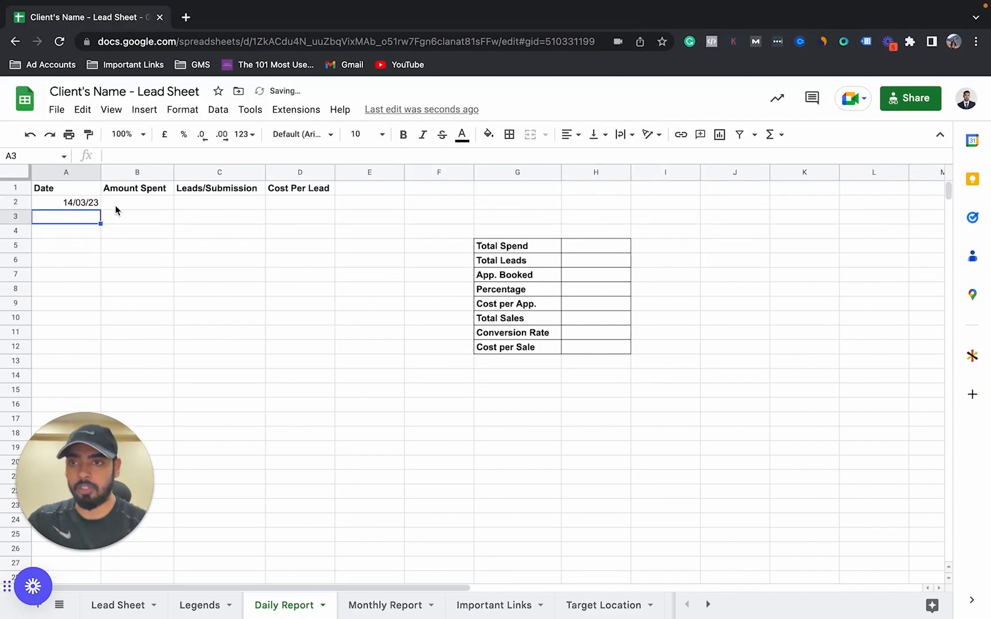
pyautogui.click(81, 204)
pyautogui.click(126, 209)
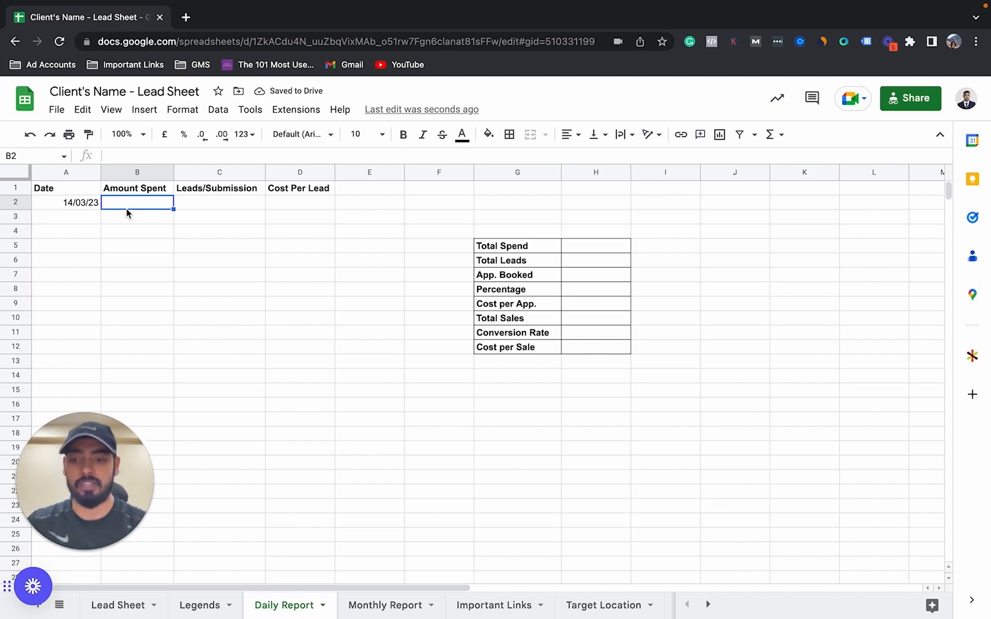
pyautogui.write('35')
pyautogui.press('Return')
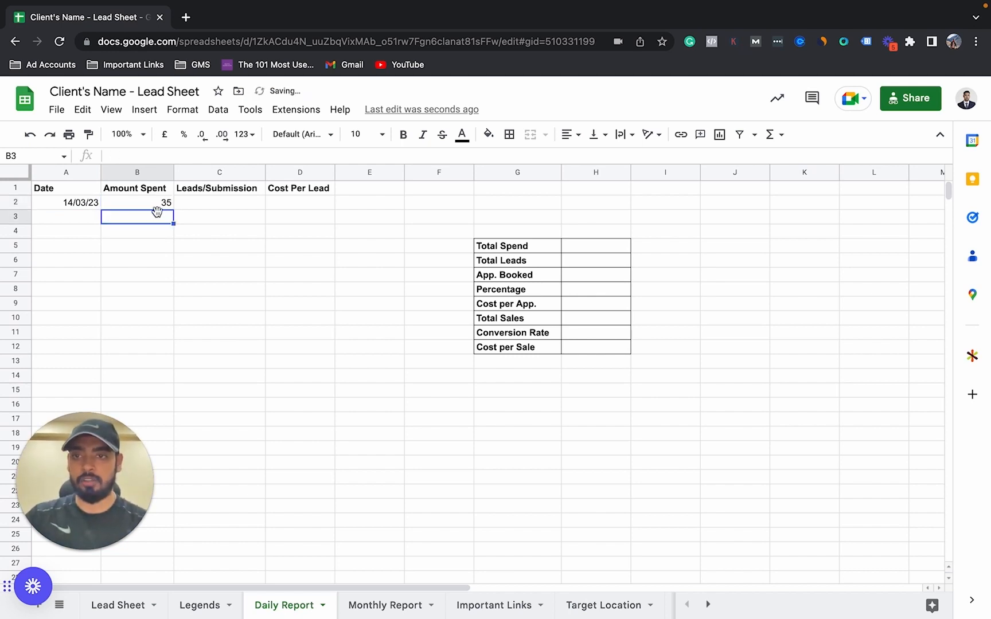
# Format the whole Amount Spent column B with the US Dollar custom currency
pyautogui.click(152, 208)
pyautogui.click(152, 172)
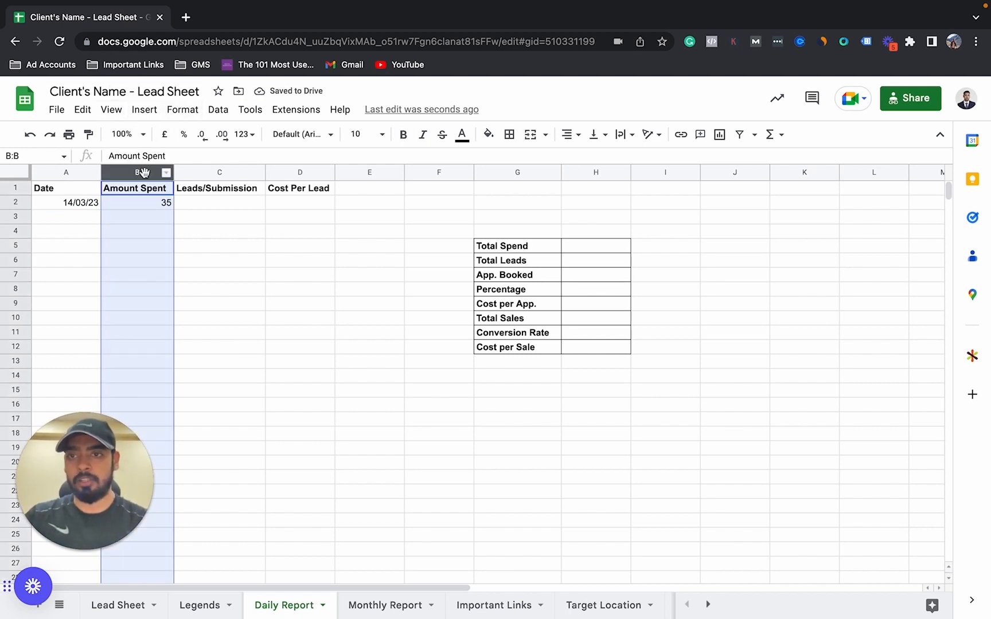
pyautogui.click(173, 112)
pyautogui.moveTo(343, 168)
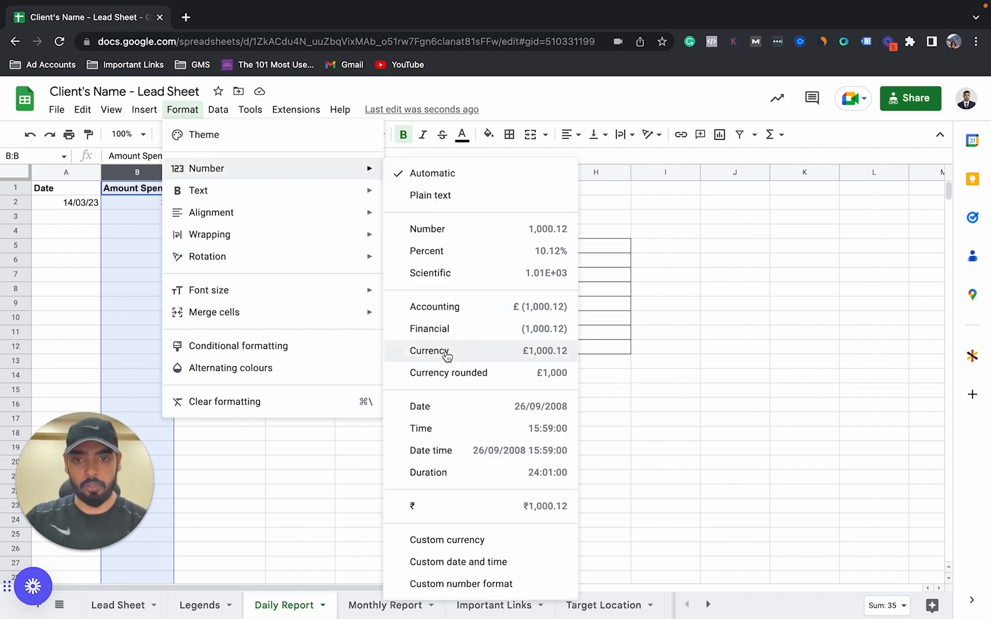
pyautogui.click(458, 539)
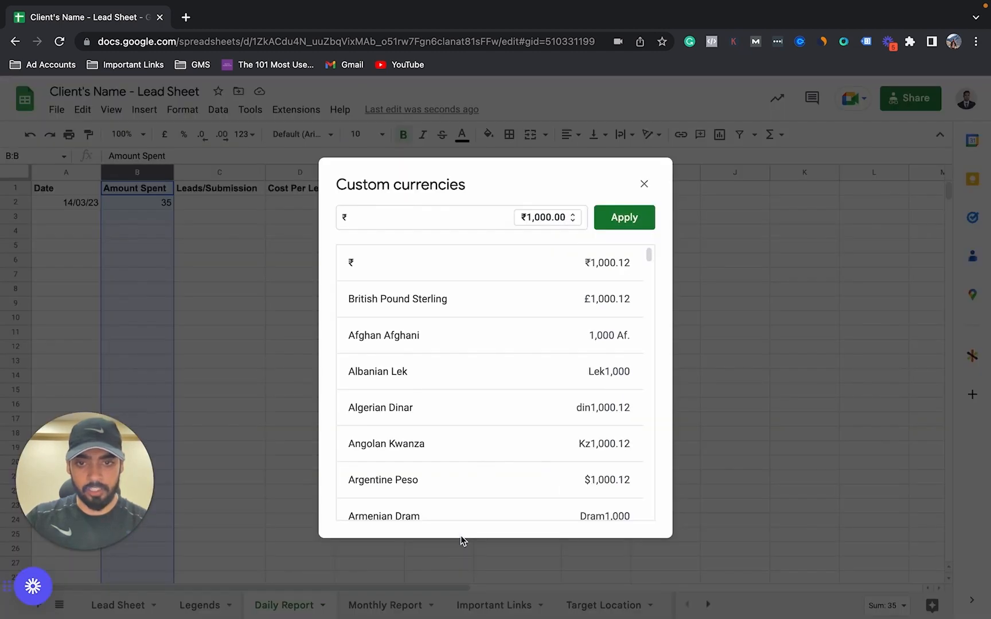
pyautogui.click(395, 220)
pyautogui.press('BackSpace')
pyautogui.write('DO')
pyautogui.click(401, 475)
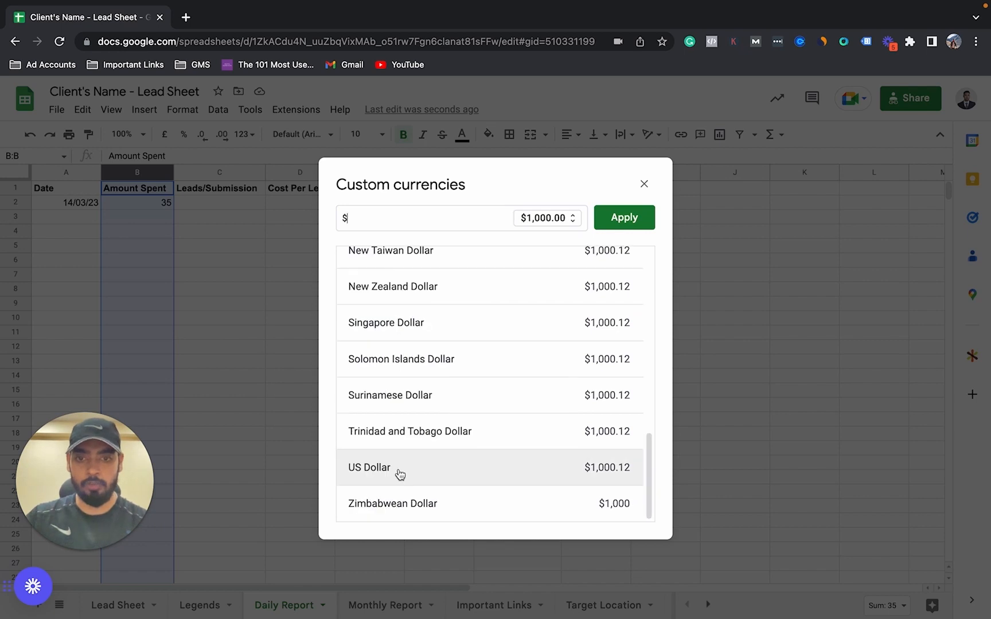
pyautogui.click(376, 466)
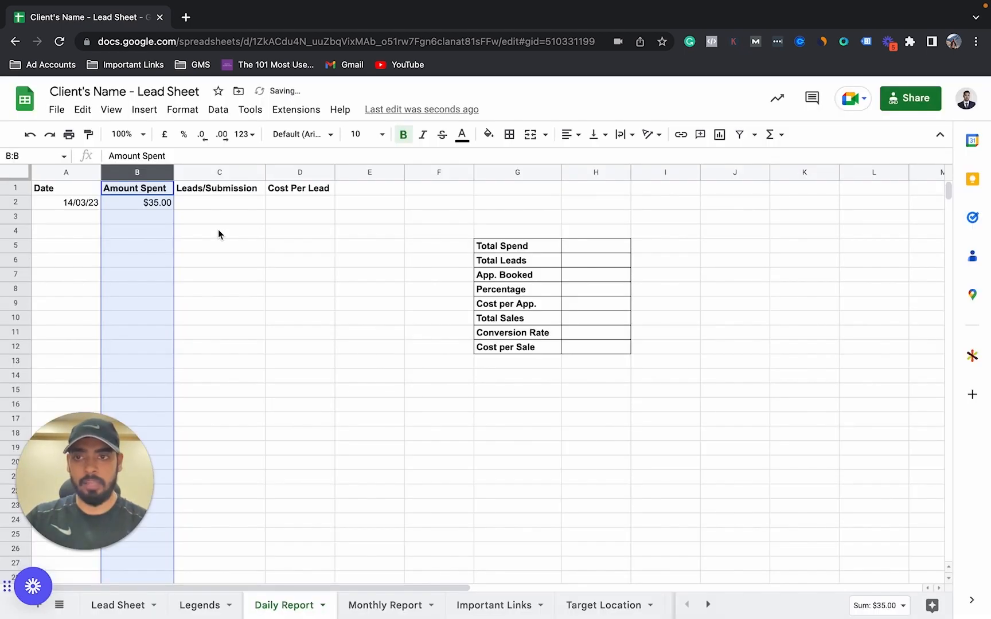
# Fill the Amount Spent cells B3 to B8 with 50, 56, 67, 68, 67 and 67
pyautogui.click(153, 213)
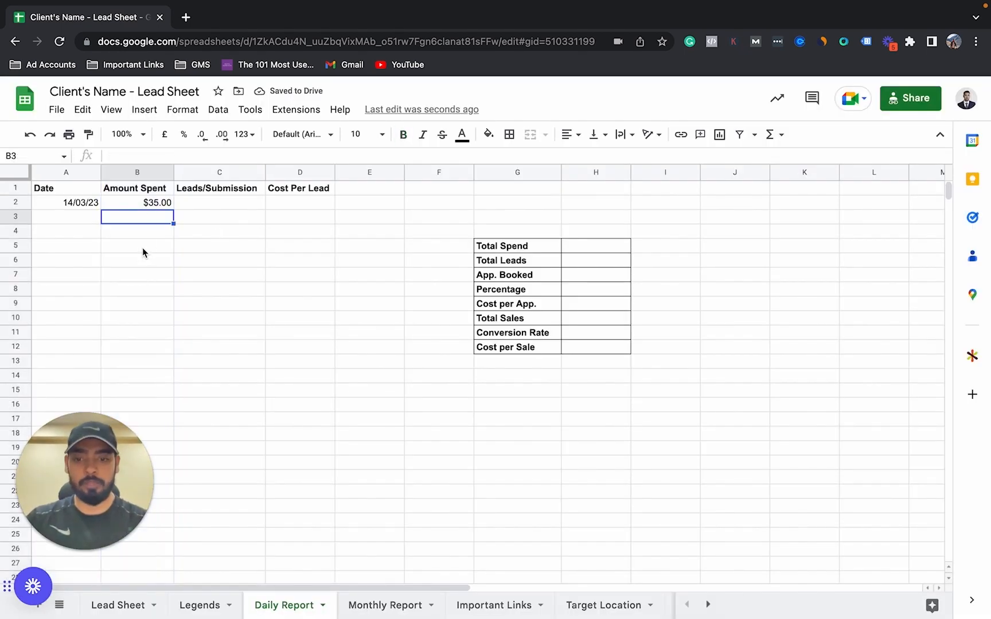
pyautogui.write('50')
pyautogui.press('Return')
pyautogui.write('56')
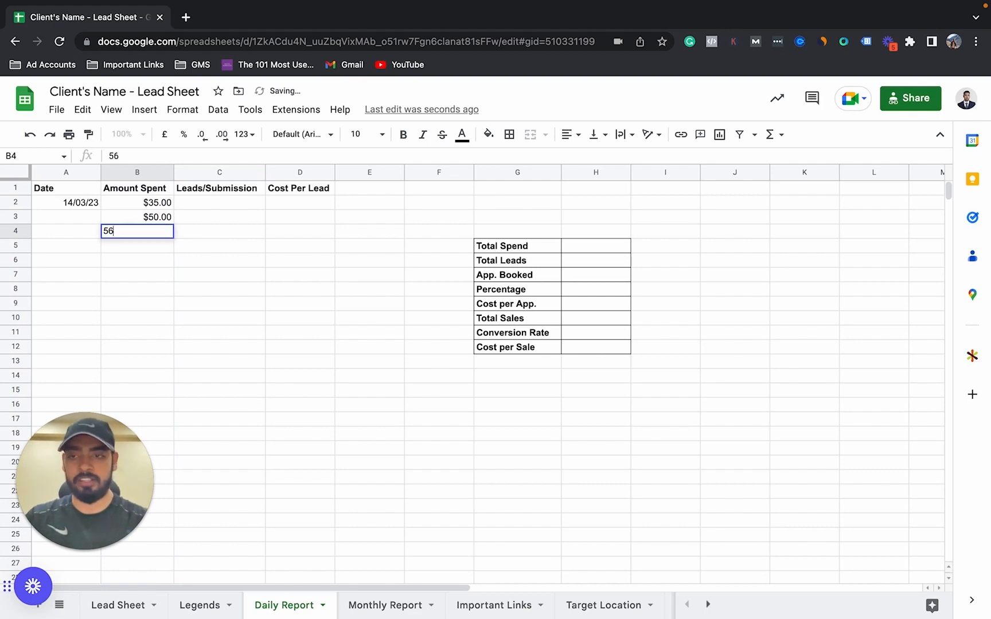
pyautogui.press('Return')
pyautogui.write('67')
pyautogui.press('Return')
pyautogui.write('68')
pyautogui.press('Return')
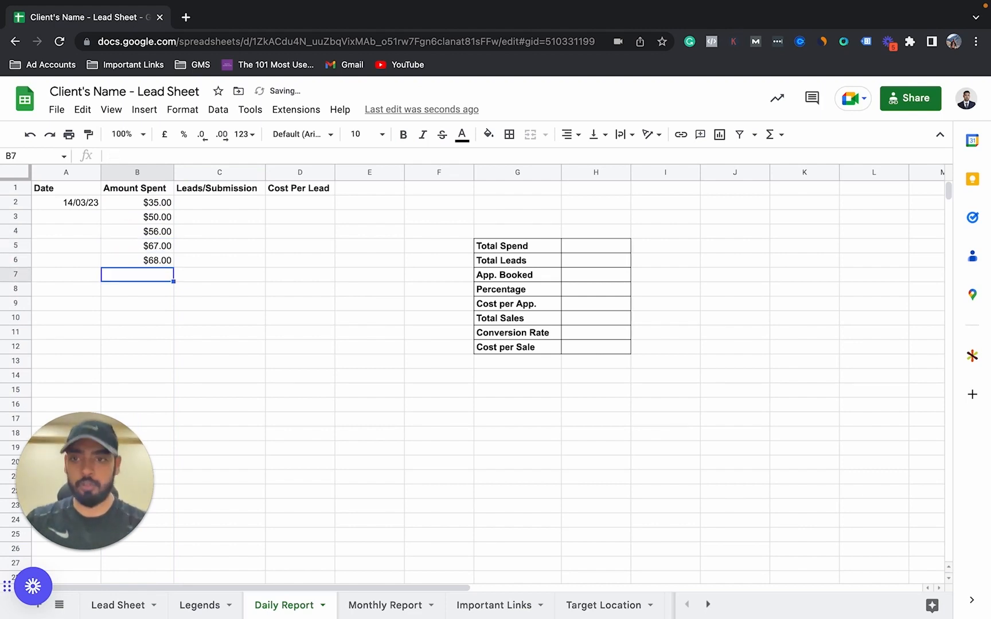
pyautogui.write('67')
pyautogui.press('Return')
pyautogui.write('67')
pyautogui.press('Return')
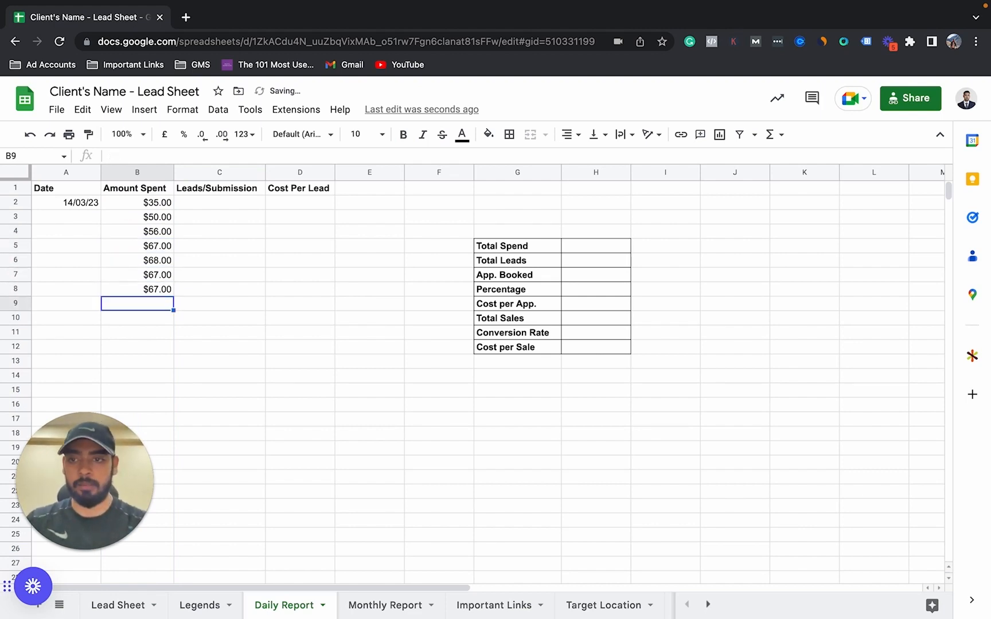
# Fill the Leads/Submission cells C2 to C8 with 2, 3, 4, 3, 2, 2 and 3
pyautogui.click(233, 205)
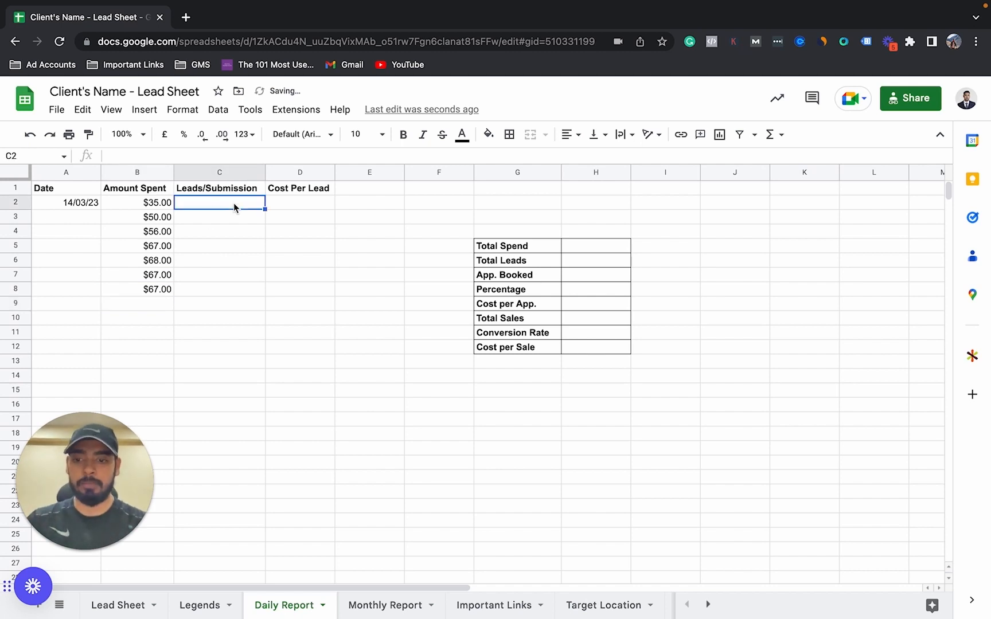
pyautogui.write('2')
pyautogui.press('Return')
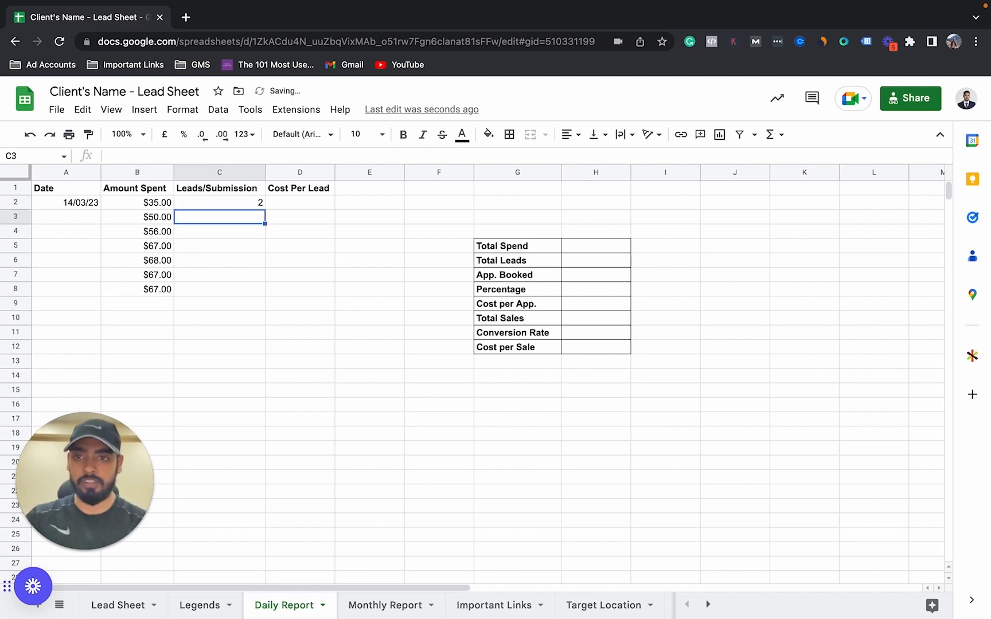
pyautogui.write('3')
pyautogui.press('Return')
pyautogui.write('4')
pyautogui.press('Return')
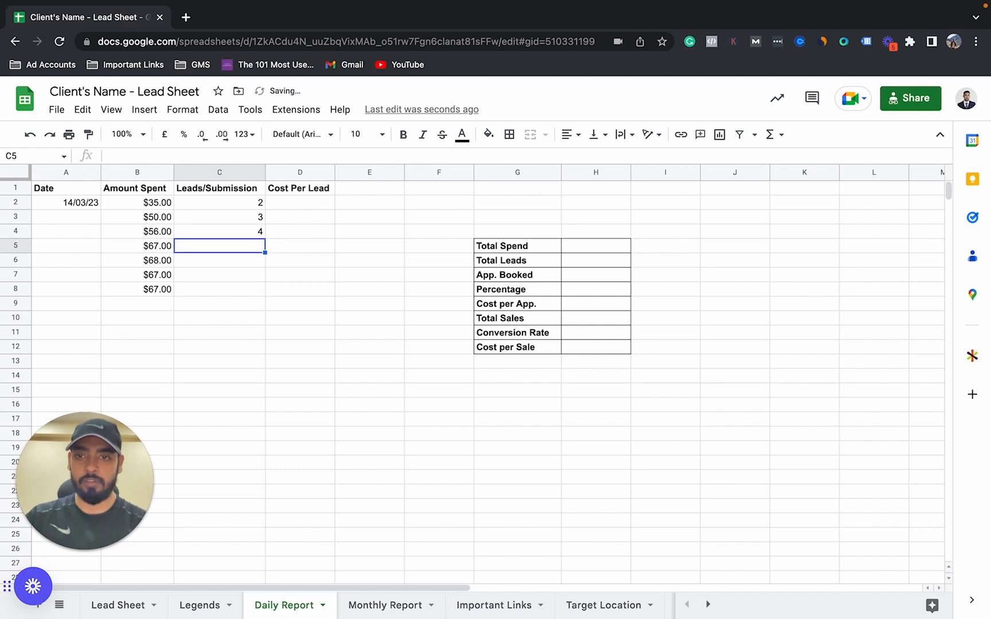
pyautogui.write('3')
pyautogui.press('Return')
pyautogui.write('2')
pyautogui.press('Return')
pyautogui.write('2')
pyautogui.press('Return')
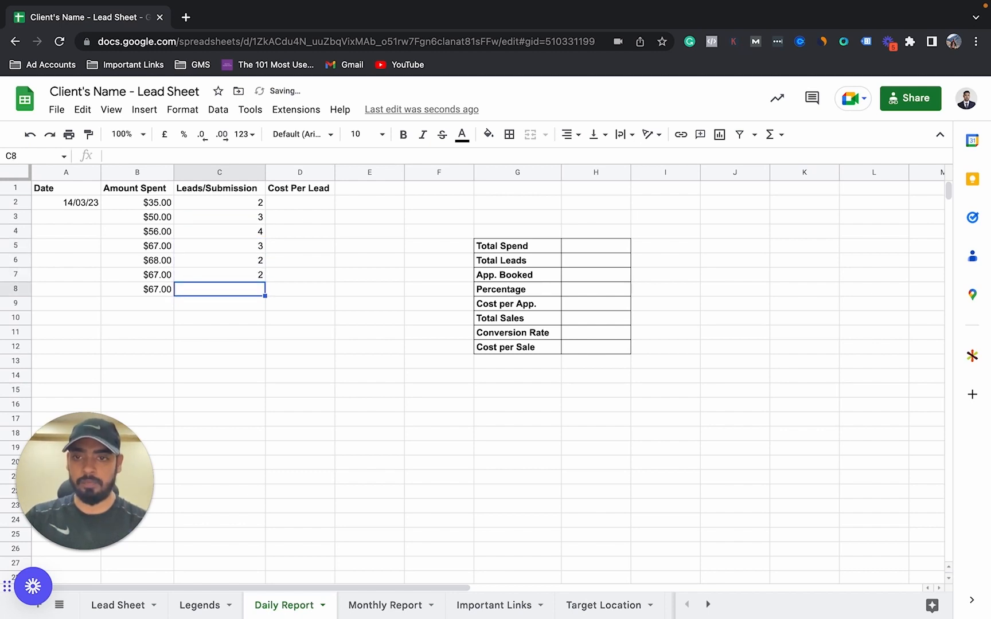
pyautogui.write('3')
pyautogui.press('Return')
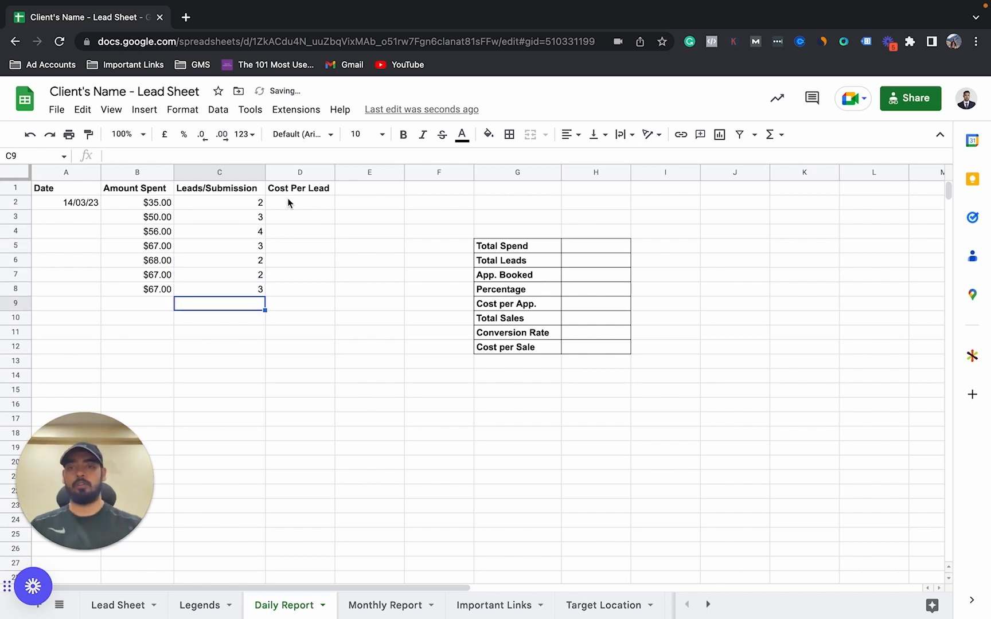
# Calculate Cost Per Lead in D2 with =B2/C2 and accept the suggested auto-fill down to D8
pyautogui.click(307, 209)
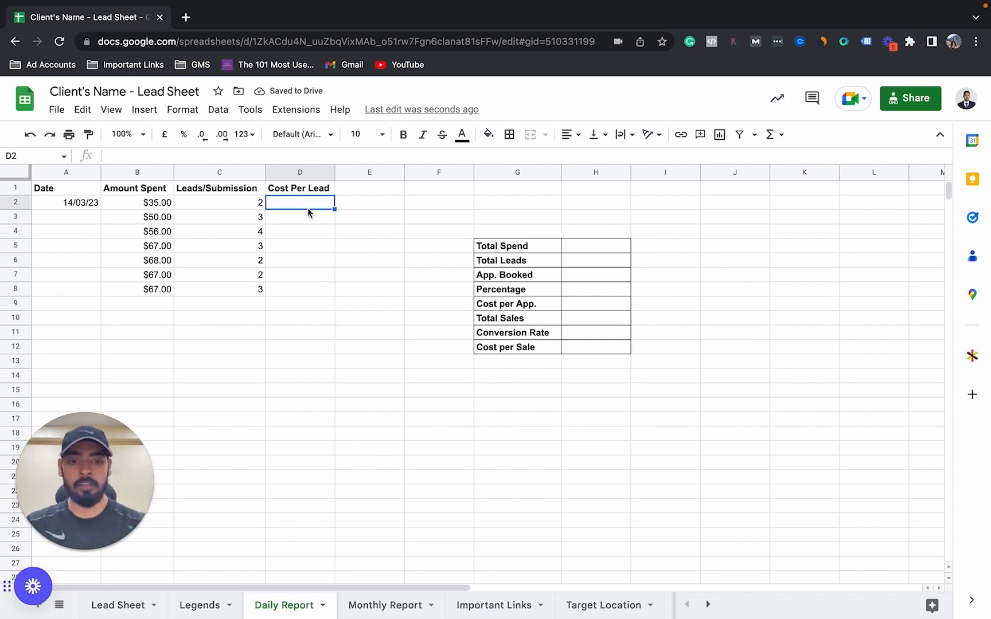
pyautogui.write('=')
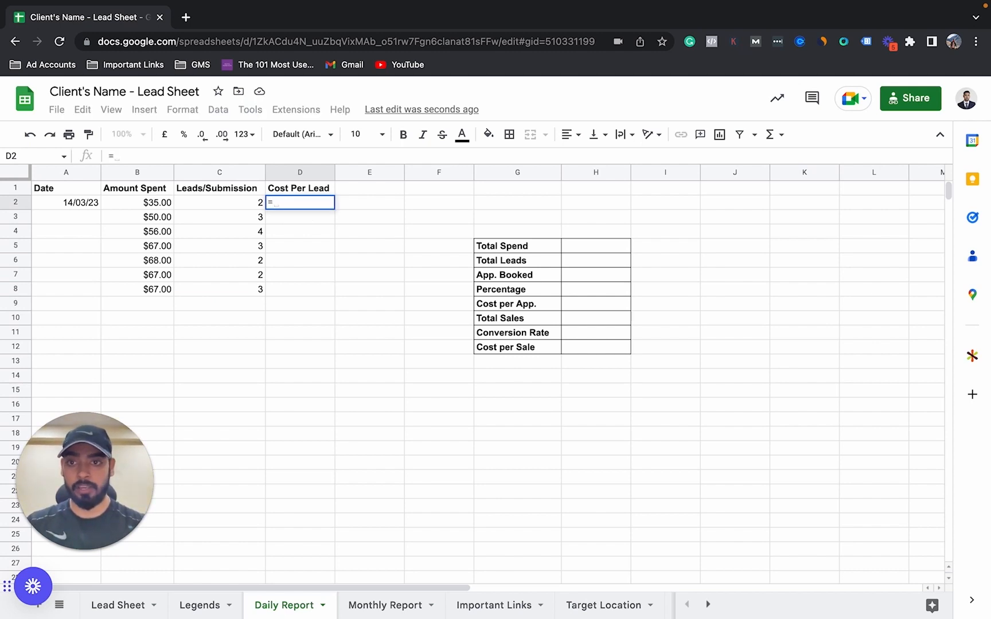
pyautogui.click(154, 203)
pyautogui.write('/')
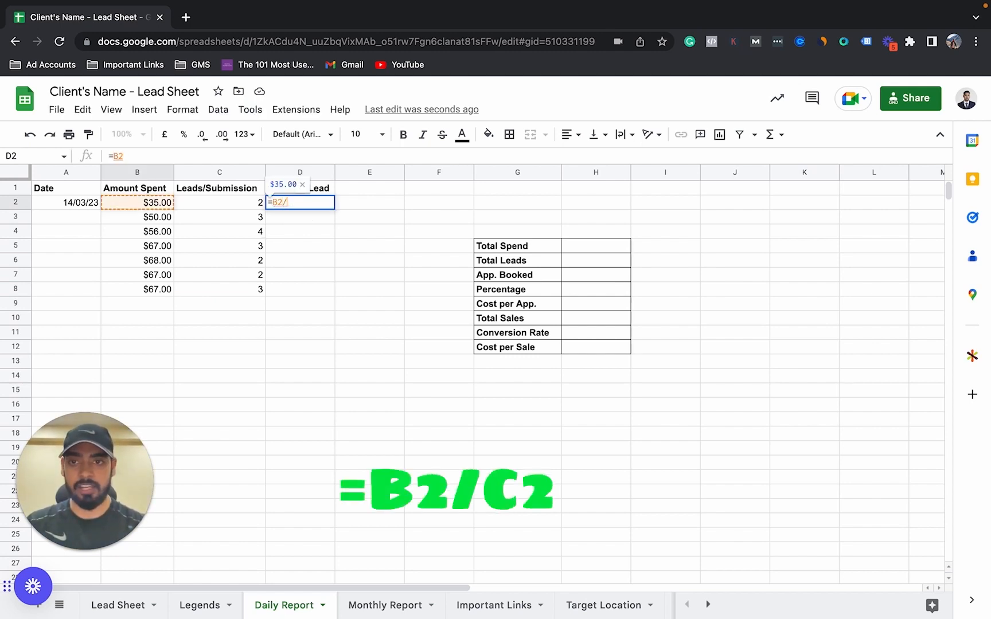
pyautogui.click(247, 204)
pyautogui.press('Return')
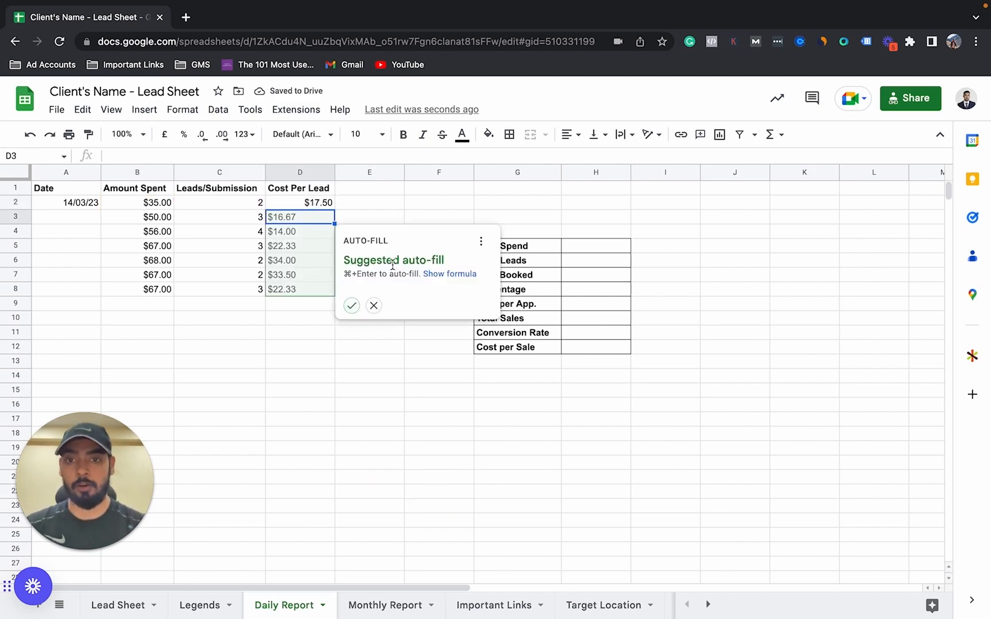
pyautogui.click(352, 306)
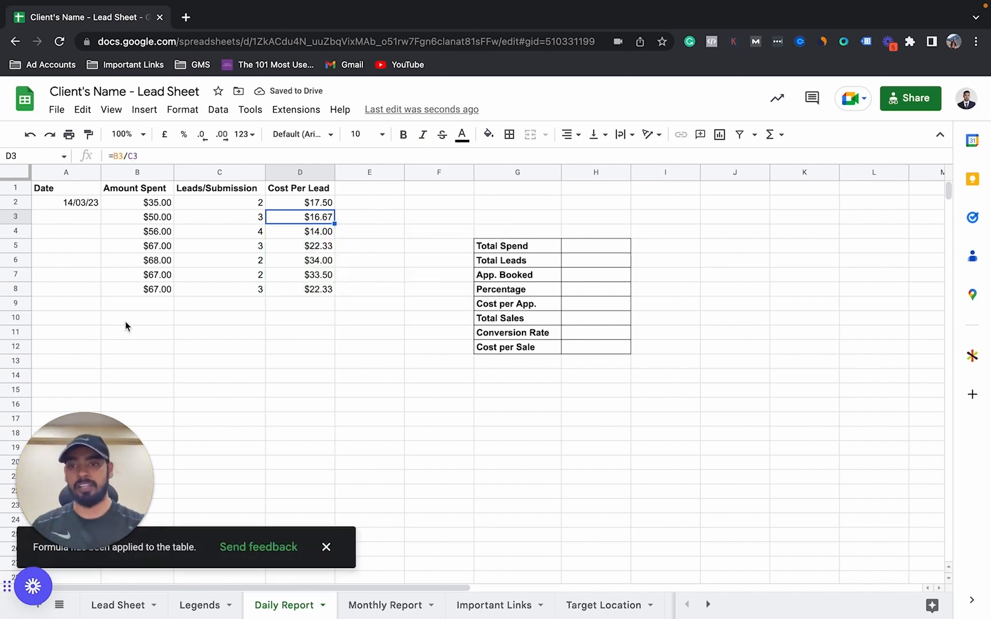
# Add another day's figures in row 9, with 75 as Amount Spent and 5 as Leads/Submission
pyautogui.click(152, 307)
pyautogui.write('75')
pyautogui.press('Return')
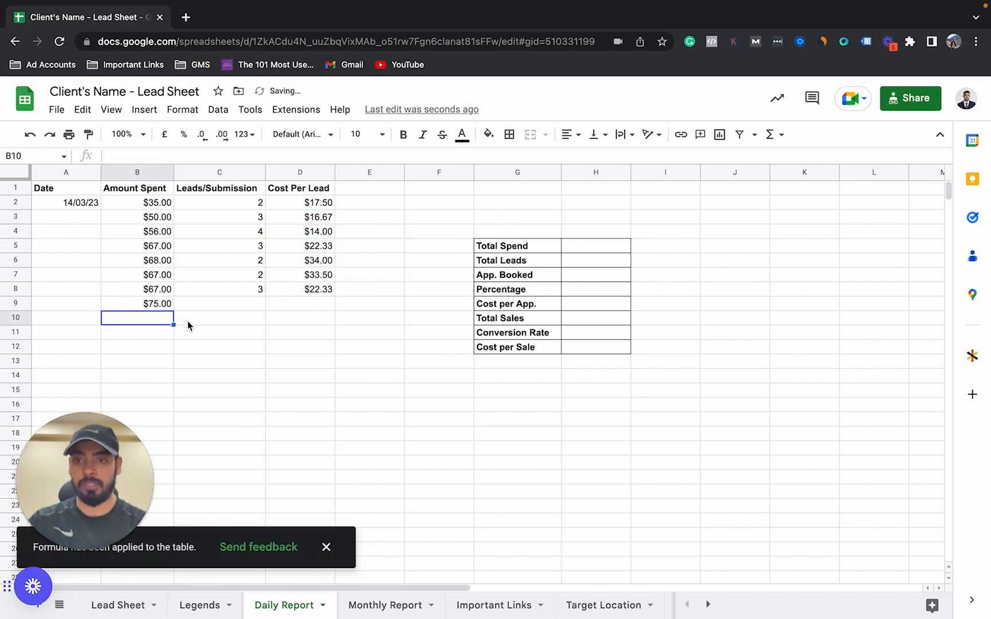
pyautogui.click(227, 306)
pyautogui.write('5')
pyautogui.press('Return')
# Calculate the Cost Per Lead in D9 by accepting the suggested formula =B9/C9
pyautogui.click(294, 305)
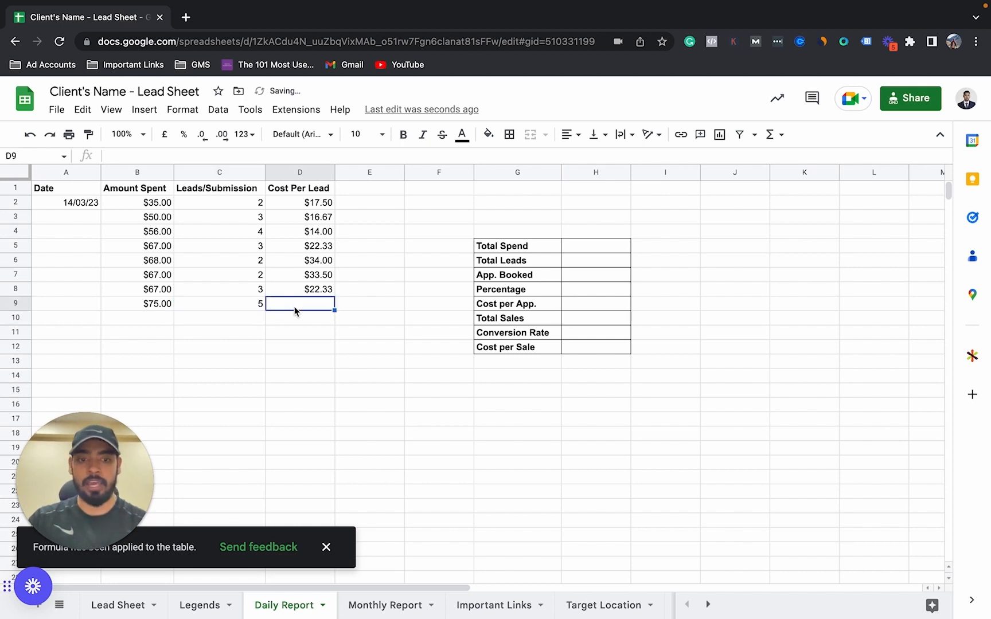
pyautogui.write('=')
pyautogui.press('Tab')
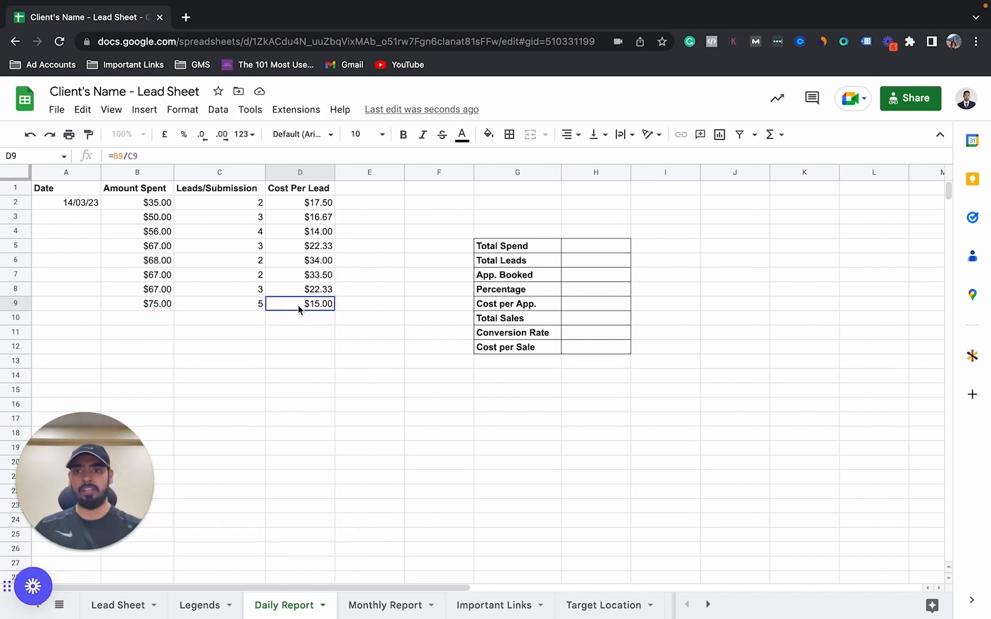
# Calculate Total Spend in H5 with a SUM formula over the whole Amount Spent column B
pyautogui.click(578, 250)
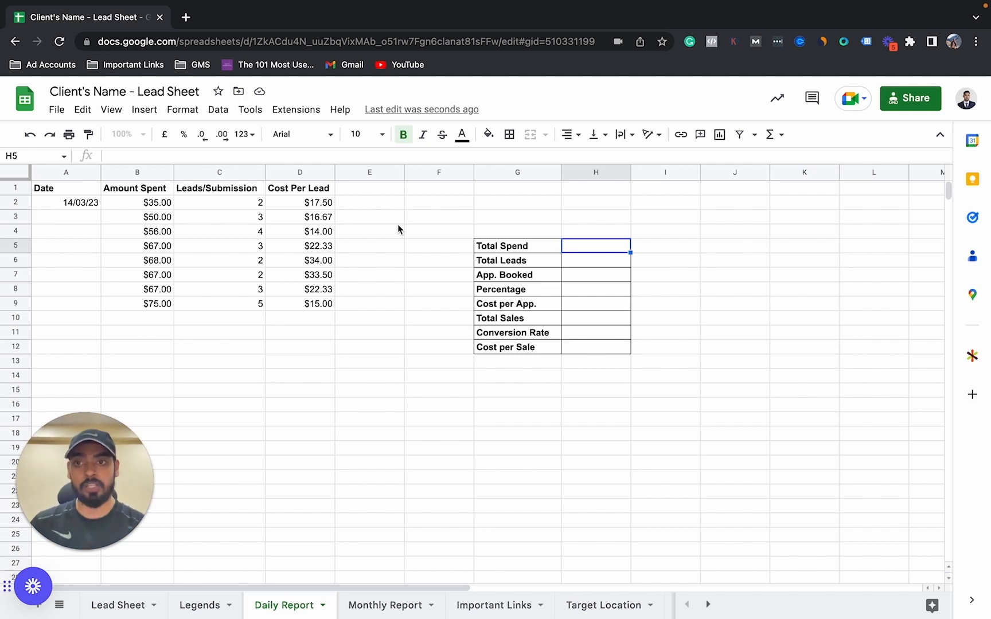
pyautogui.write('=')
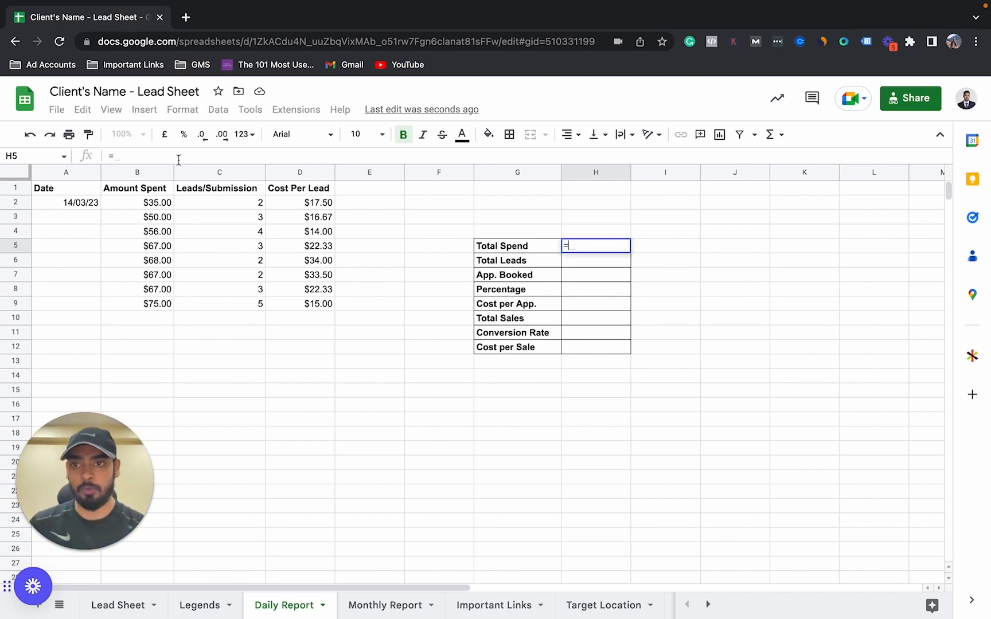
pyautogui.click(144, 172)
pyautogui.press('BackSpace')
pyautogui.write('SUM(')
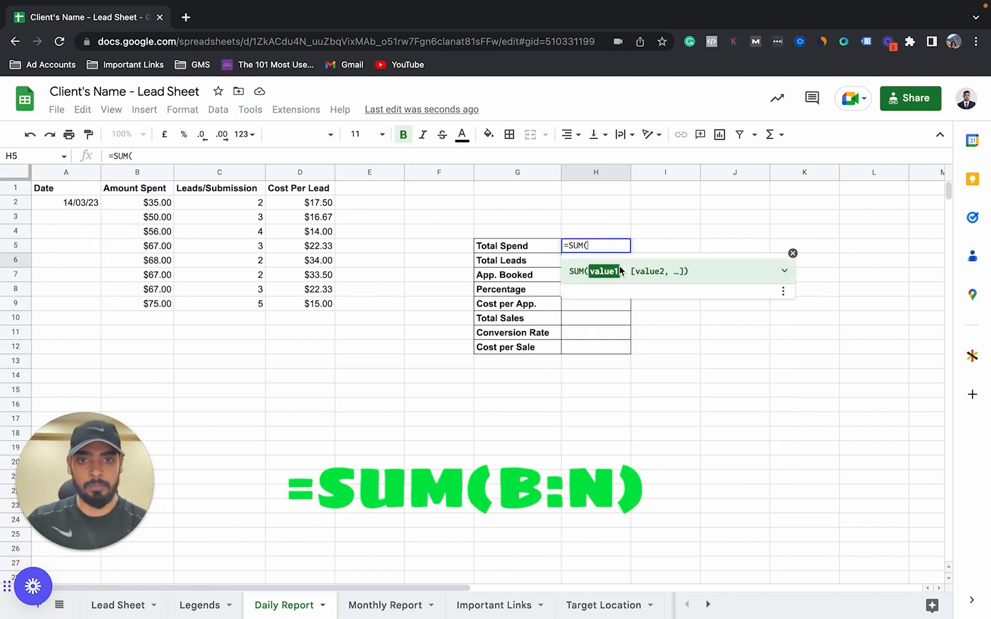
pyautogui.click(141, 175)
pyautogui.press('Return')
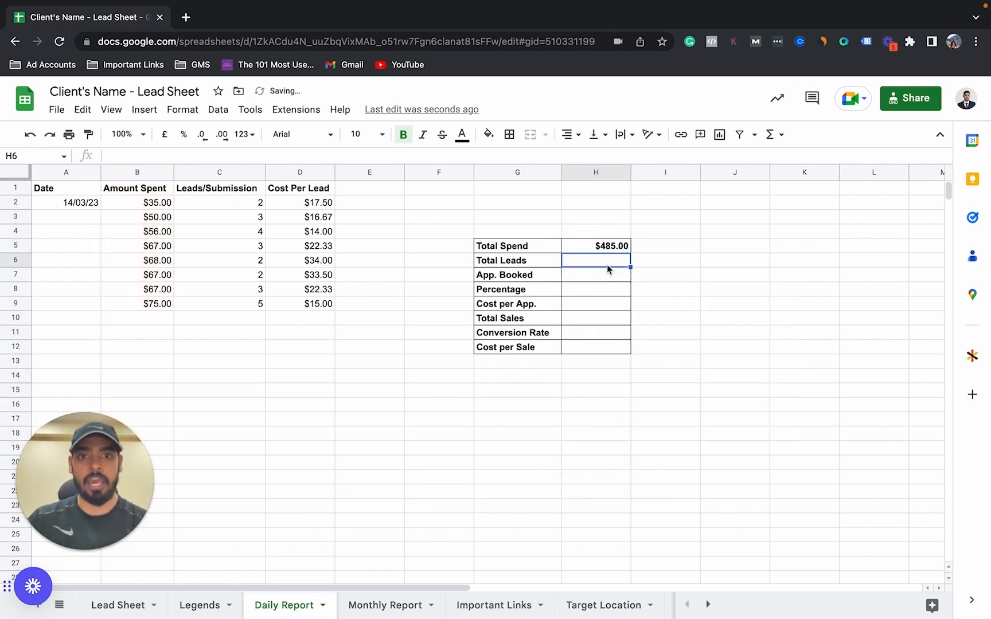
# Add three more Amount Spent figures in B10 to B12: 56, 67 and 78
pyautogui.click(594, 248)
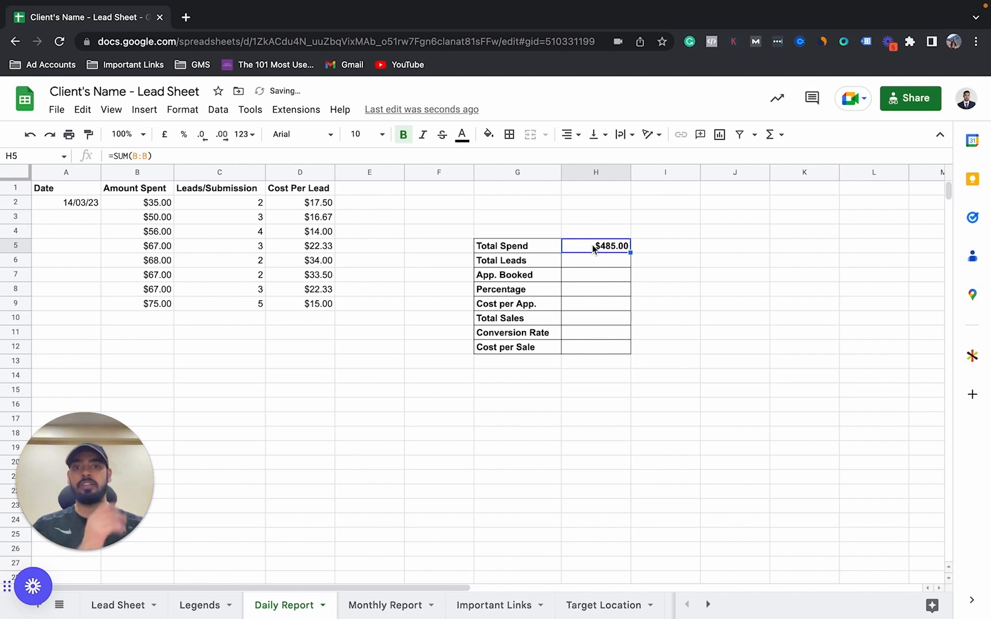
pyautogui.click(150, 323)
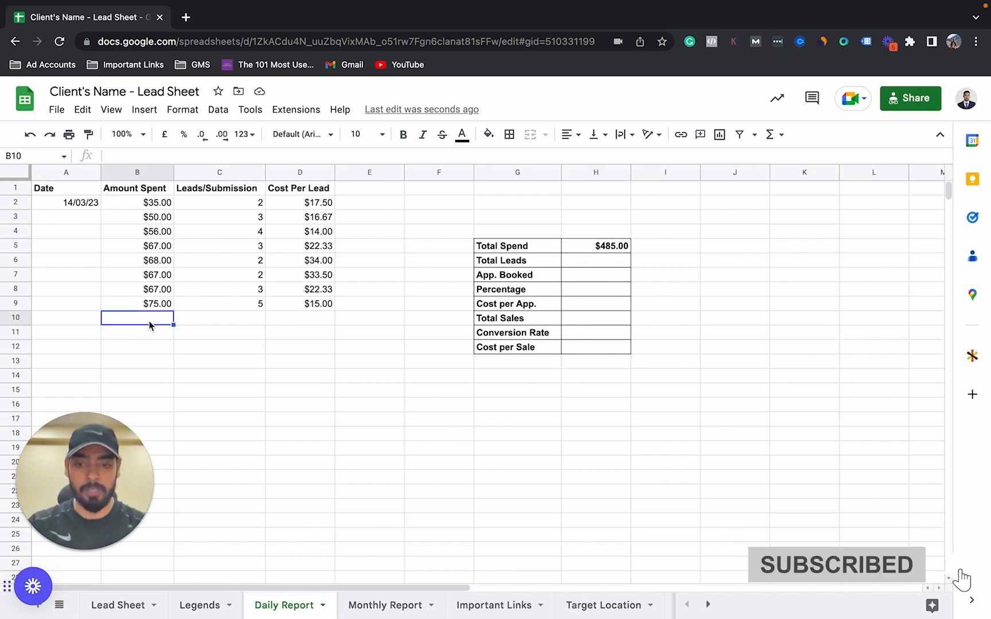
pyautogui.write('56')
pyautogui.press('Return')
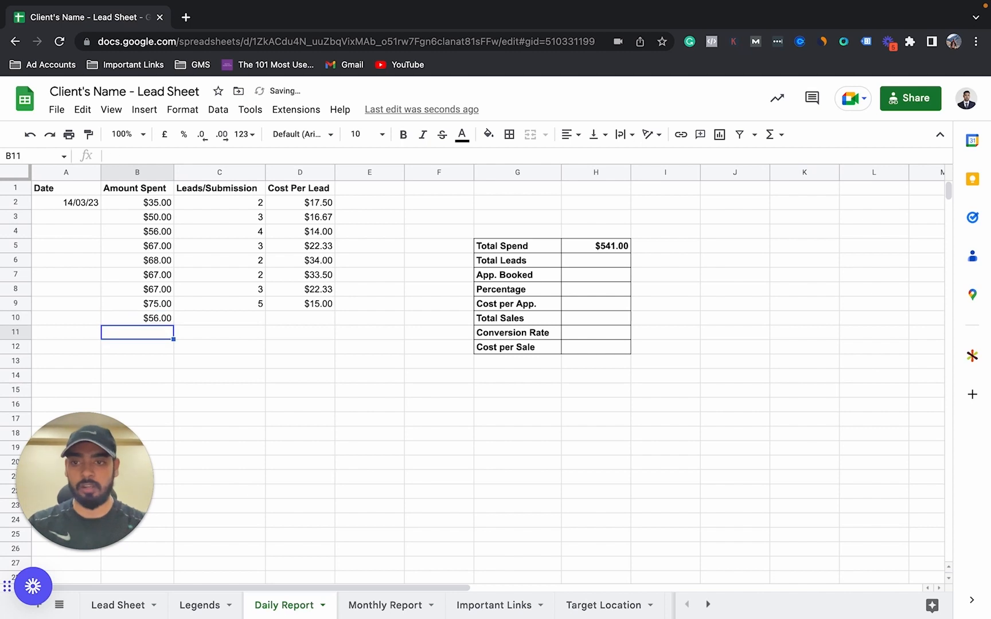
pyautogui.write('67')
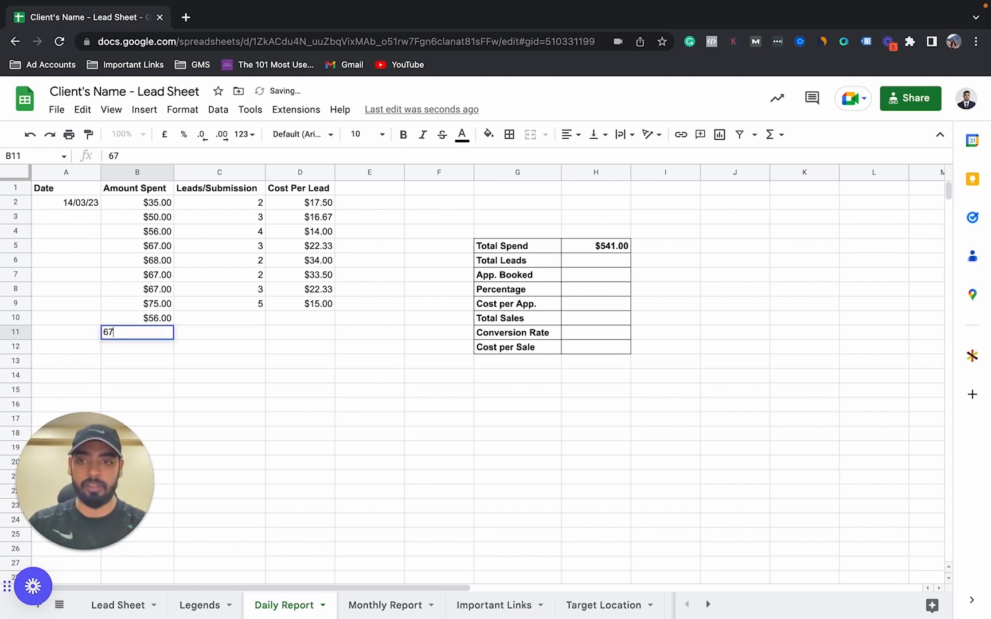
pyautogui.press('Return')
pyautogui.write('78')
pyautogui.press('Return')
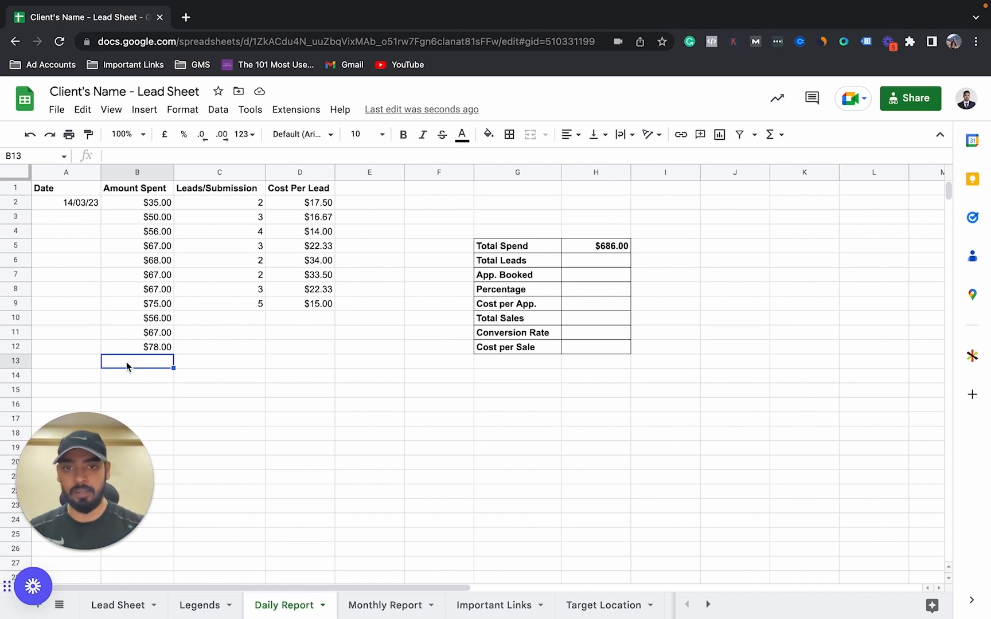
# Calculate Total Leads in H6 with a SUM formula over the whole Leads/Submission column C
pyautogui.click(599, 261)
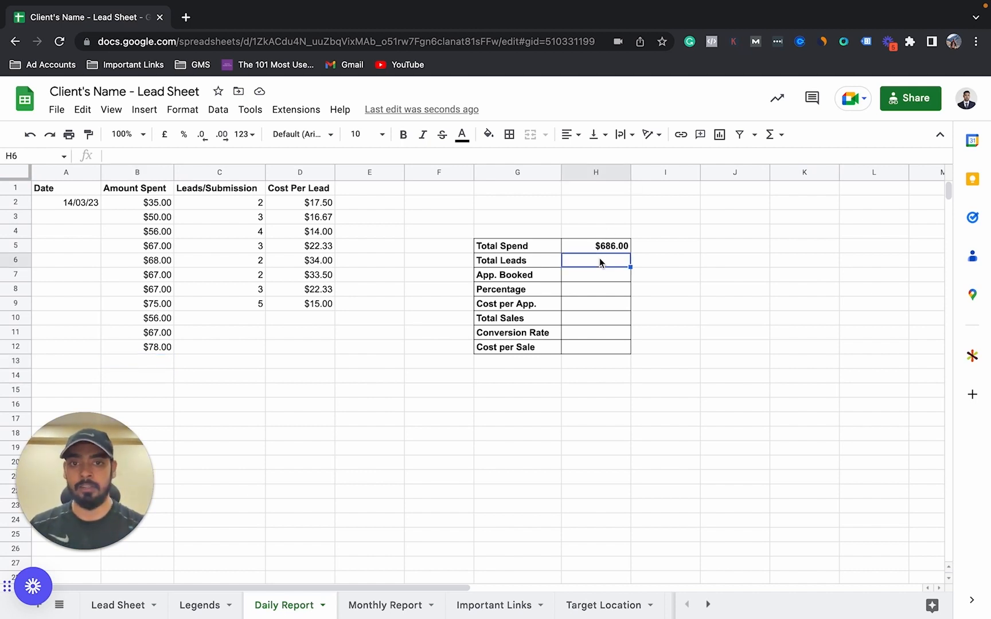
pyautogui.write('=')
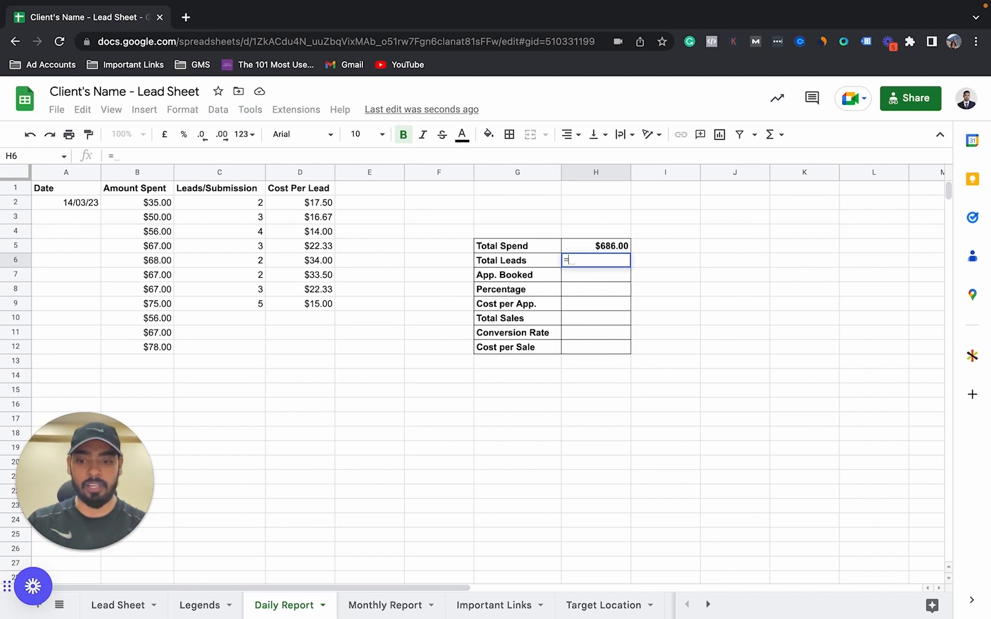
pyautogui.write('SUM(')
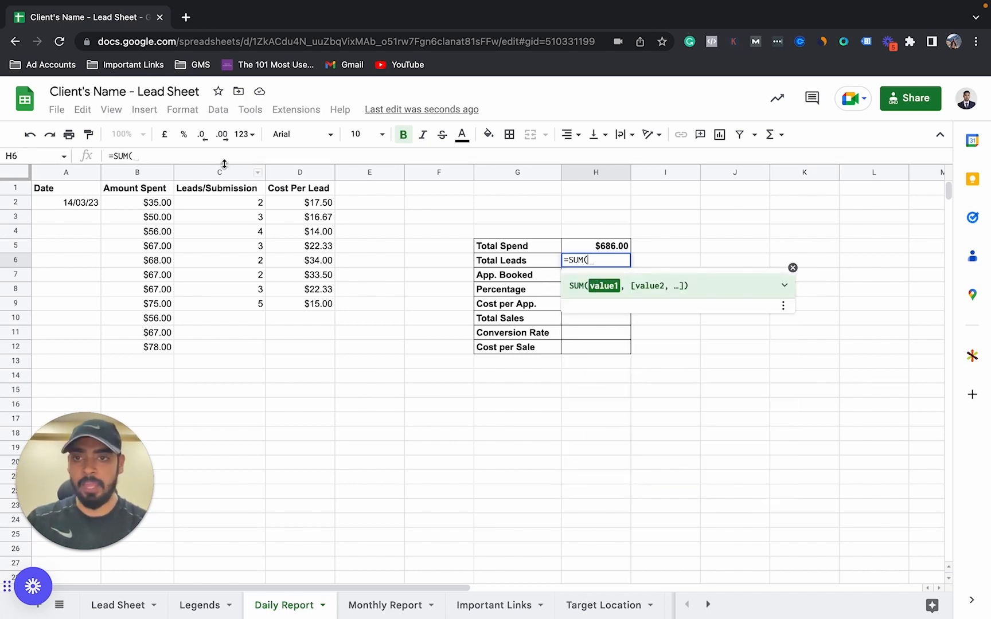
pyautogui.click(223, 171)
pyautogui.press('Return')
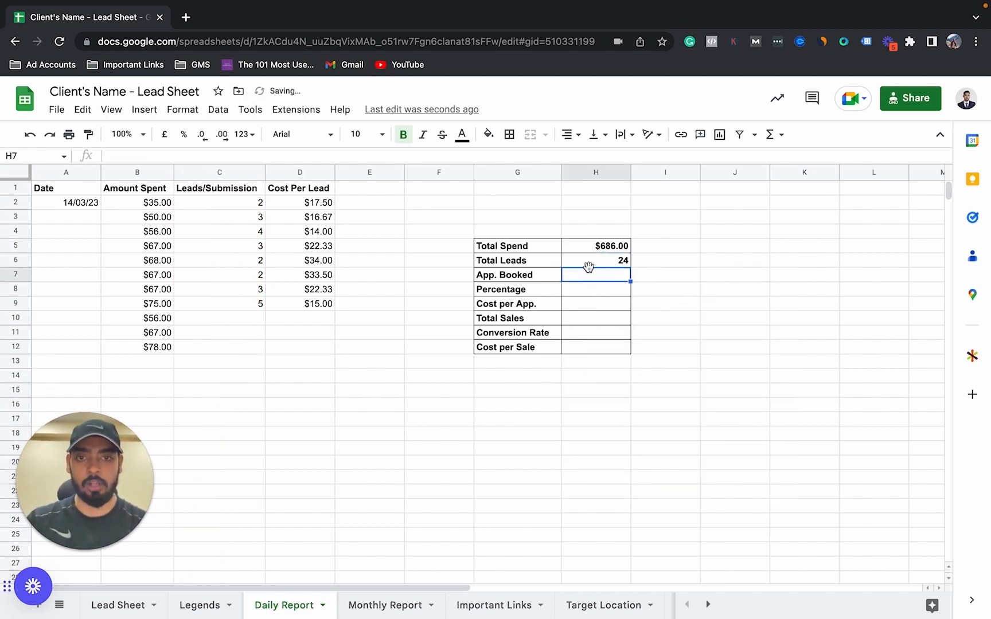
# Enter 6, 7 and 4 as the Leads/Submission values in C10 to C12
pyautogui.click(241, 319)
pyautogui.write('6')
pyautogui.press('Return')
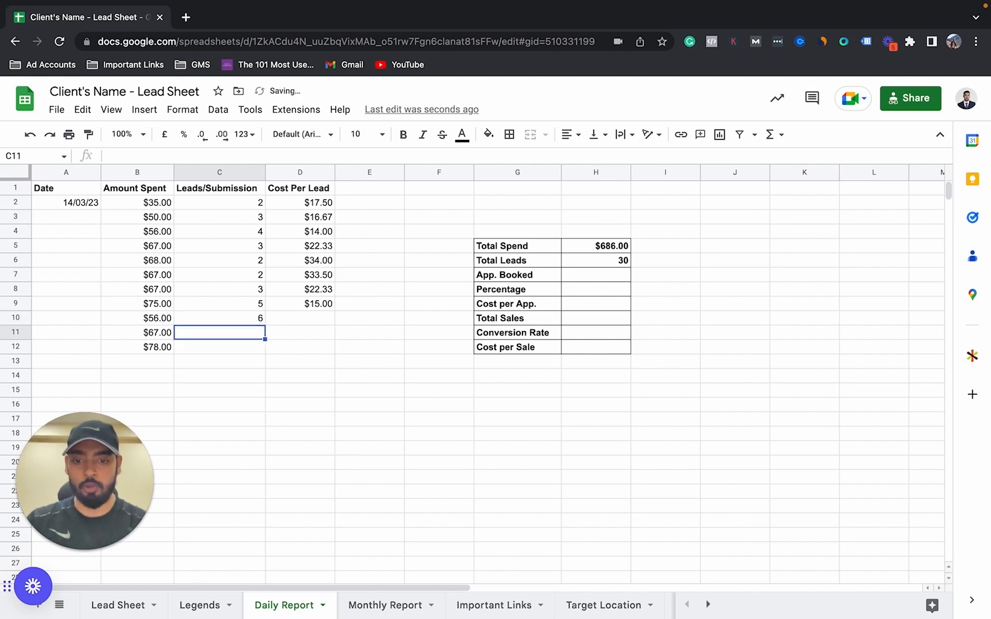
pyautogui.write('7')
pyautogui.press('Return')
pyautogui.write('4')
pyautogui.press('Return')
pyautogui.click(609, 261)
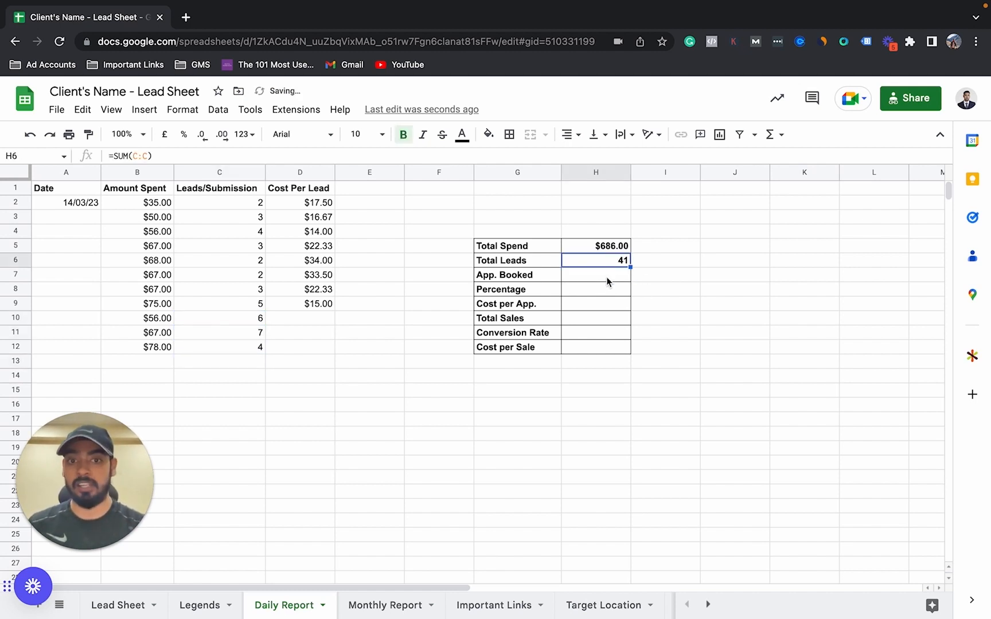
# Calculate Cost Per Lead in D10 with the suggested formula =B10/C10 and extend it down to D12
pyautogui.click(606, 278)
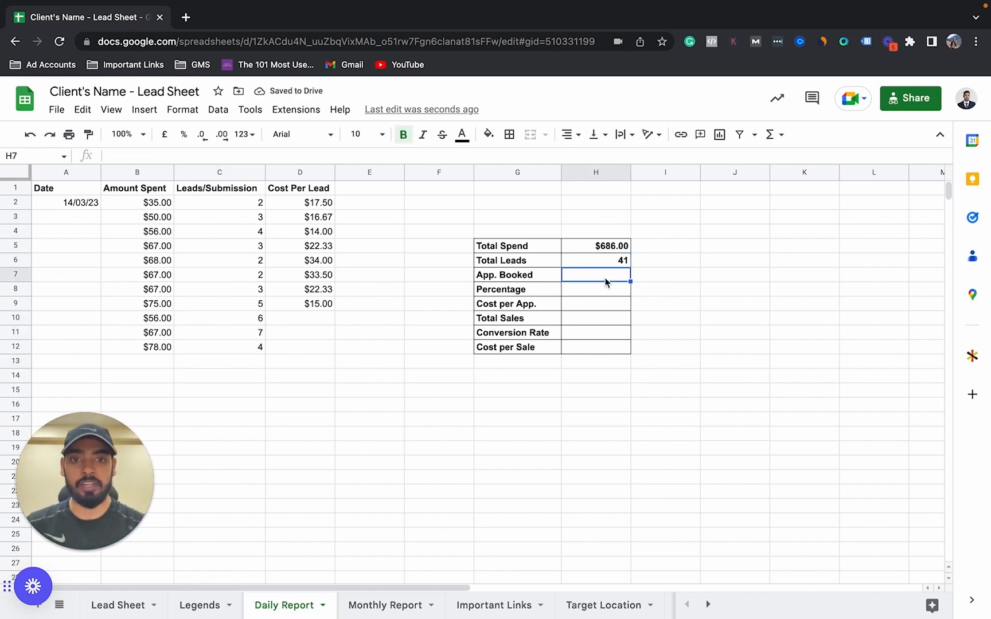
pyautogui.click(508, 279)
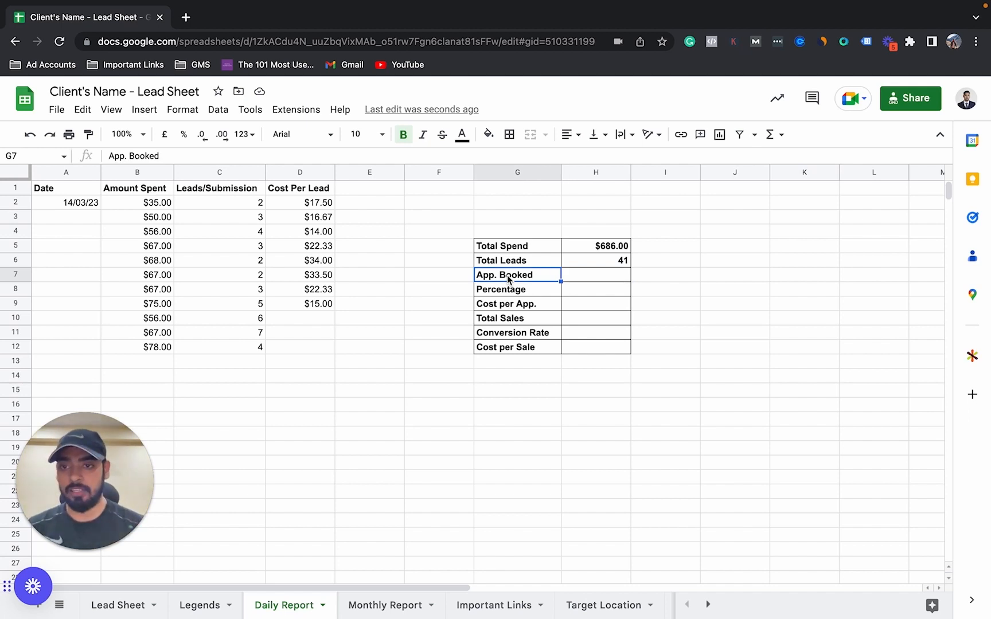
pyautogui.click(276, 319)
pyautogui.write('=')
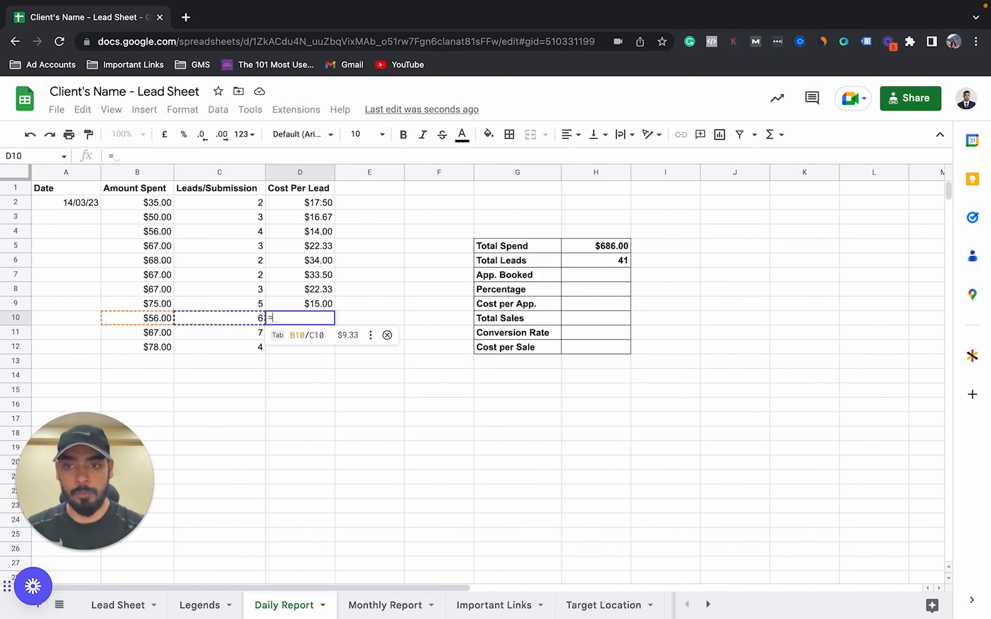
pyautogui.press('Tab')
pyautogui.press('Return')
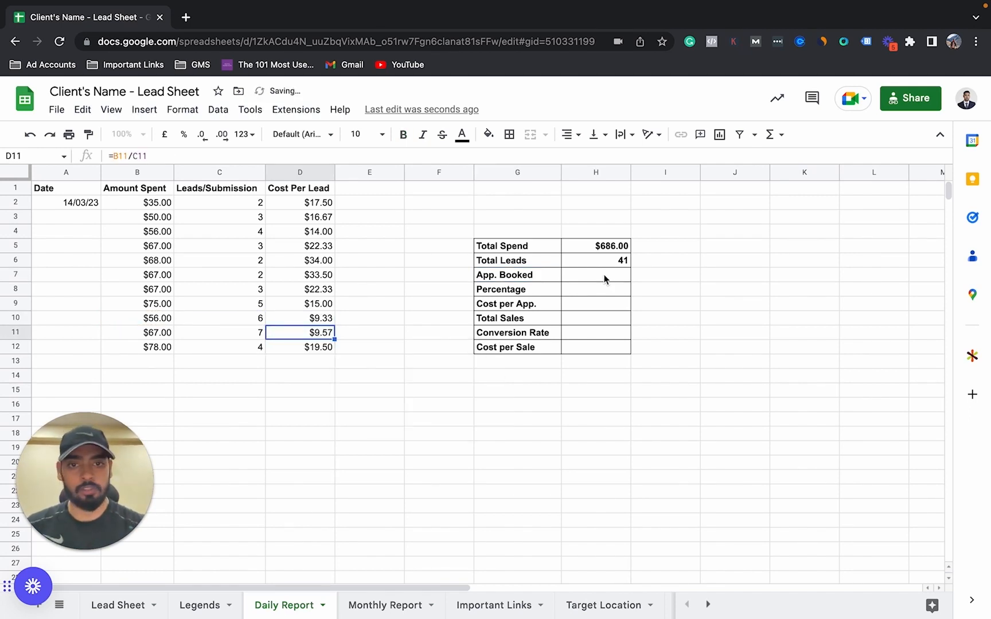
# Enter 7 as the App. Booked value in H7
pyautogui.click(601, 276)
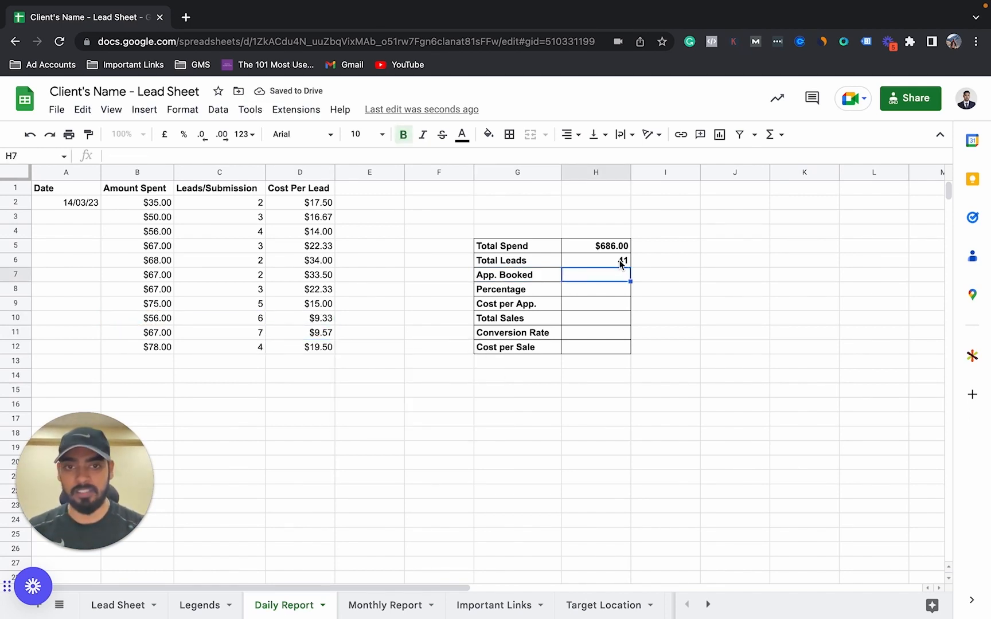
pyautogui.write('7')
pyautogui.press('Return')
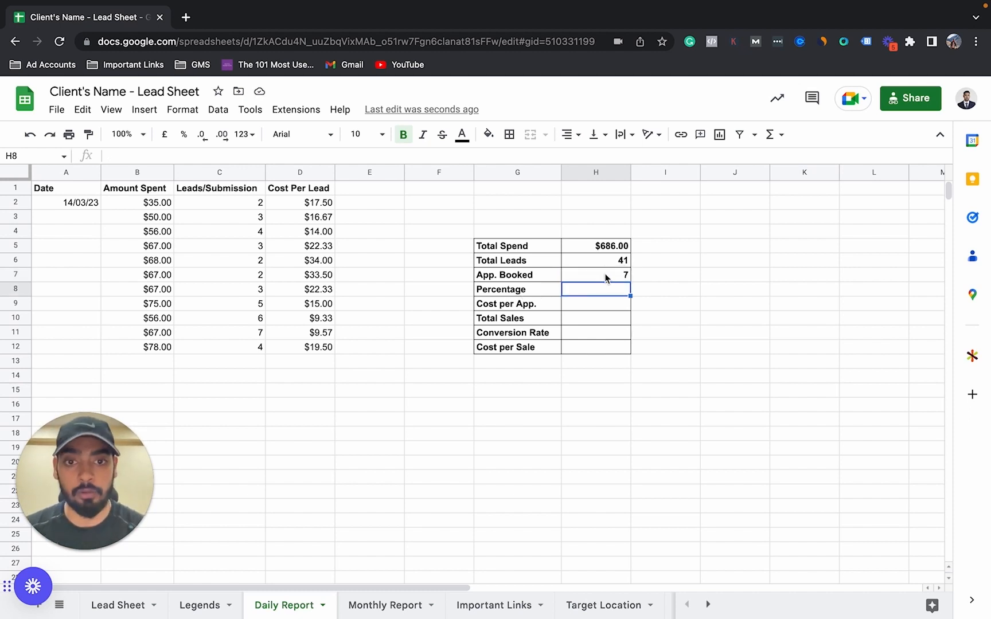
# Calculate the Percentage in H8 with =H7/H6 and check that its number format is Percent
pyautogui.write('=')
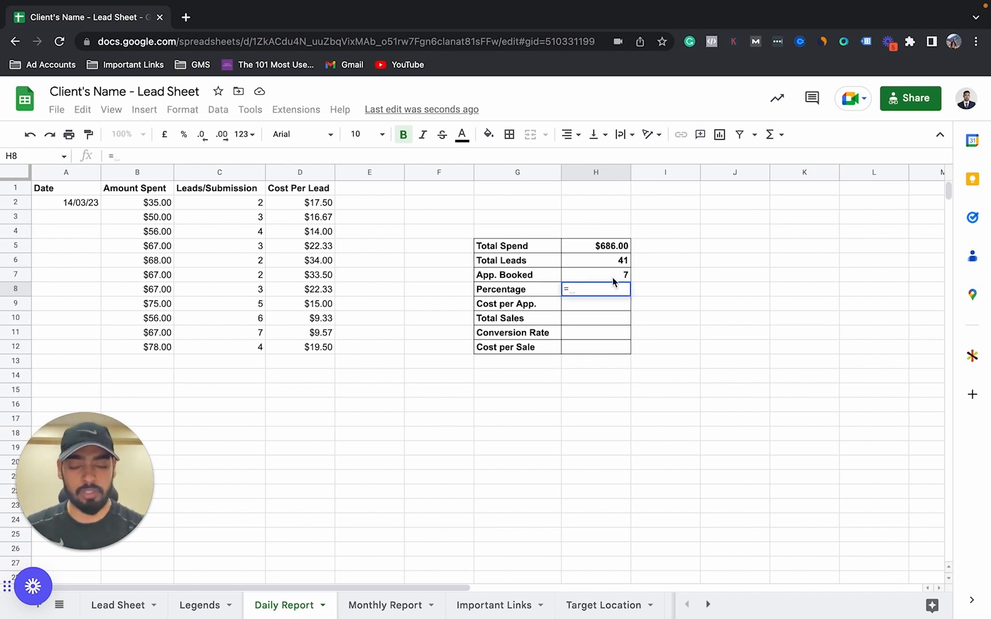
pyautogui.click(611, 277)
pyautogui.write('/')
pyautogui.click(600, 258)
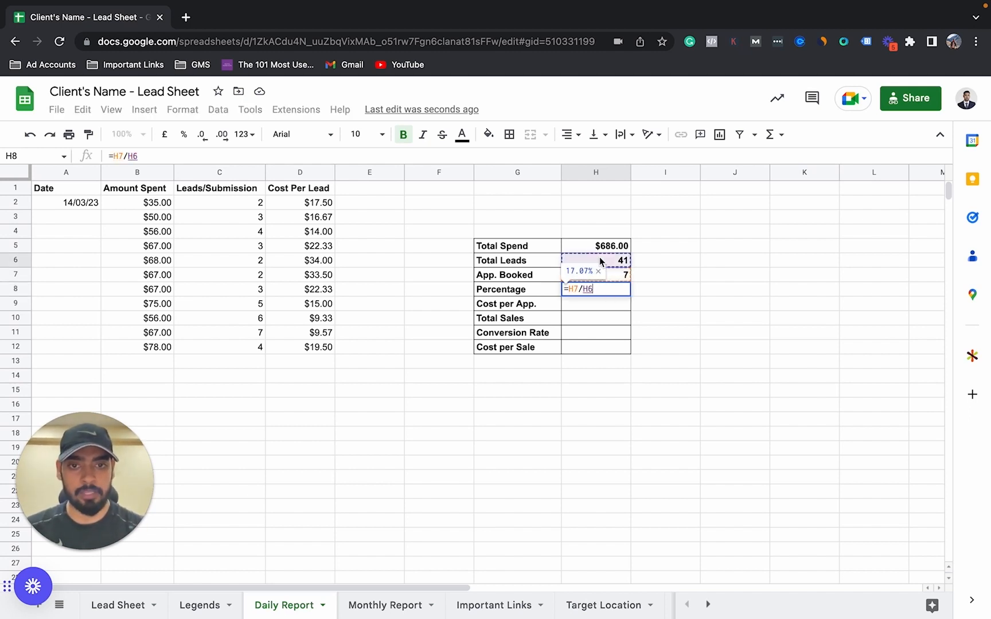
pyautogui.press('Return')
pyautogui.press('Up')
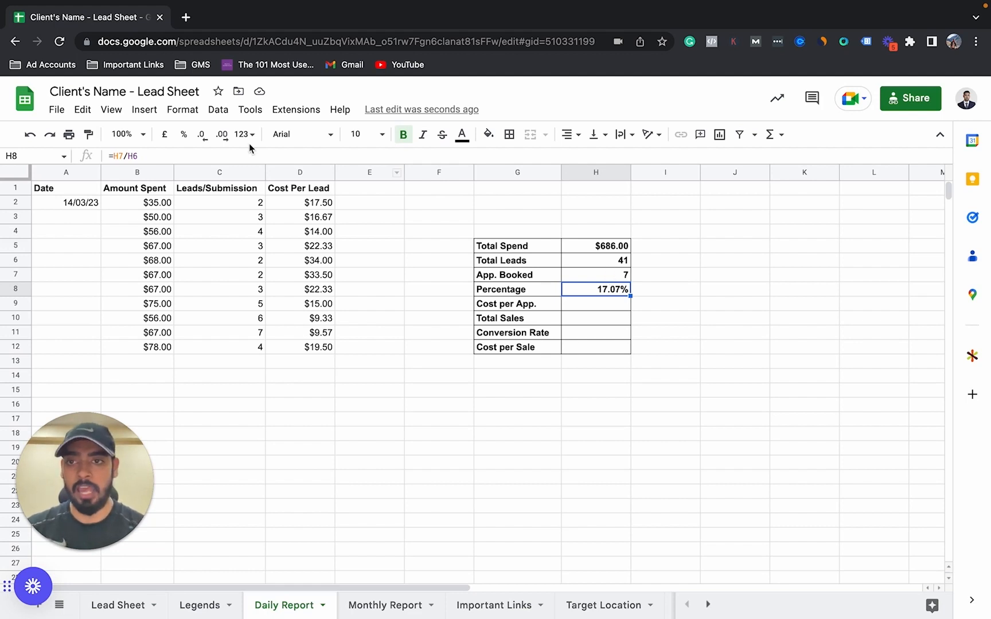
pyautogui.click(188, 109)
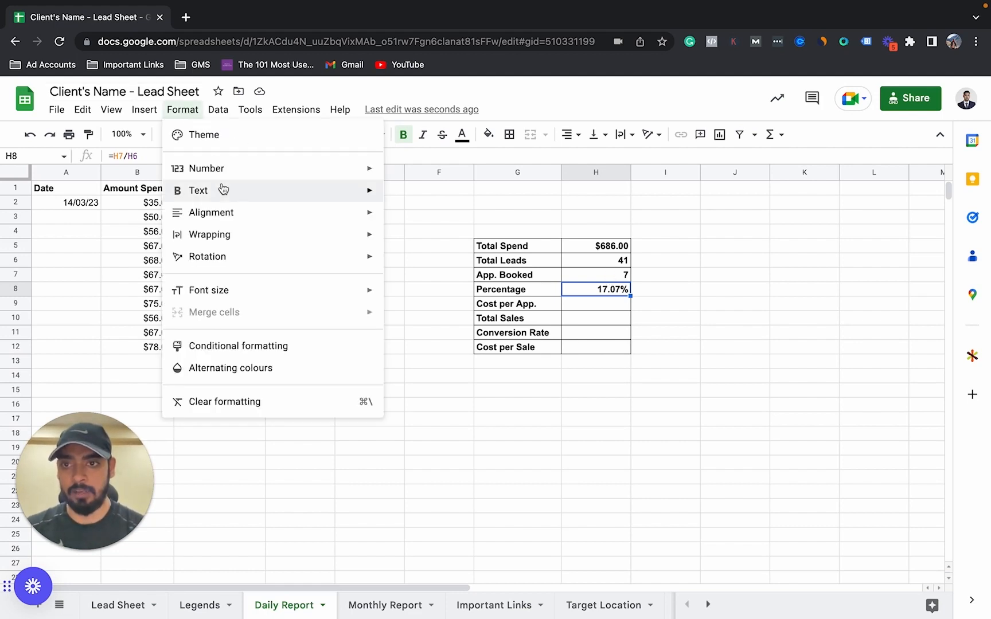
pyautogui.moveTo(217, 169)
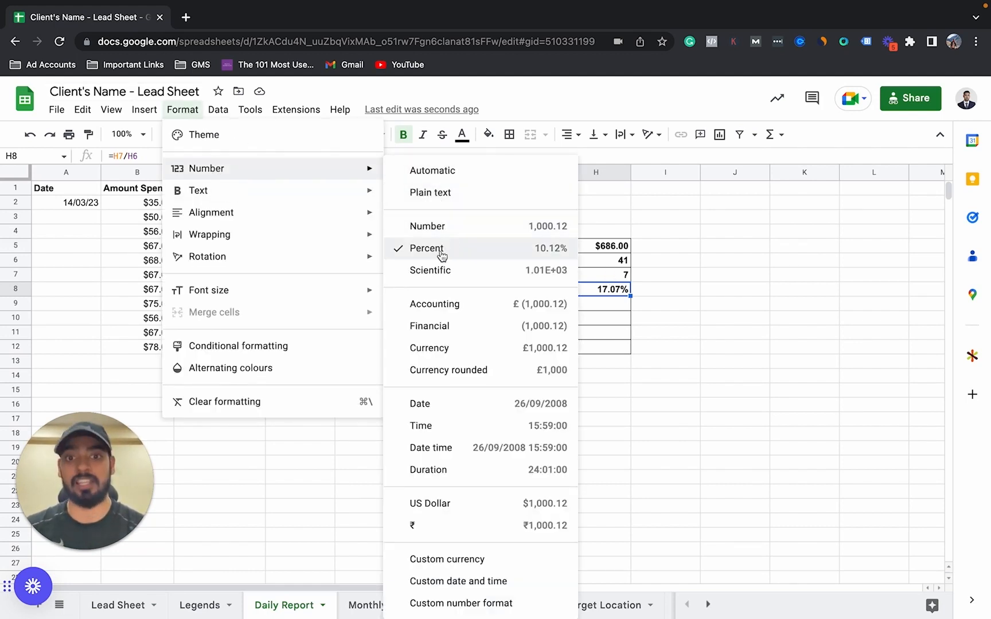
pyautogui.click(669, 292)
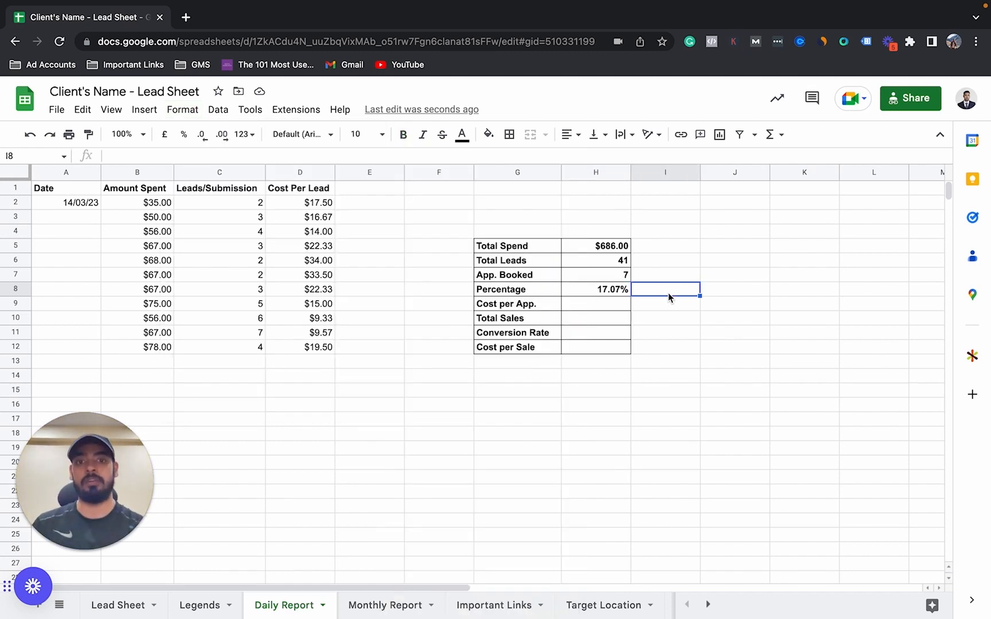
pyautogui.click(600, 291)
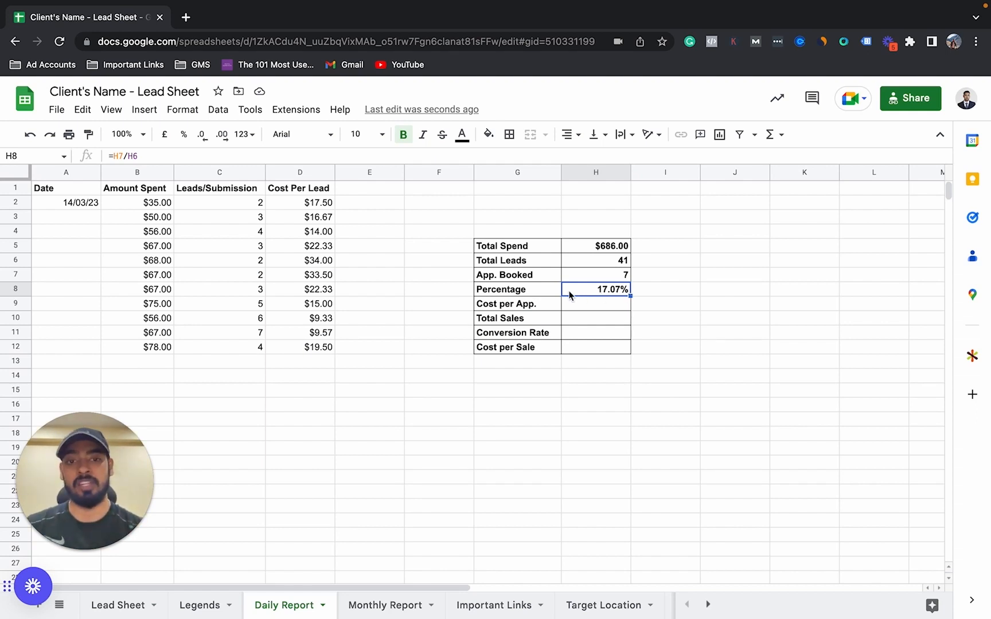
# Replace the App. Booked value in H7 with 10
pyautogui.click(624, 276)
pyautogui.press('Delete')
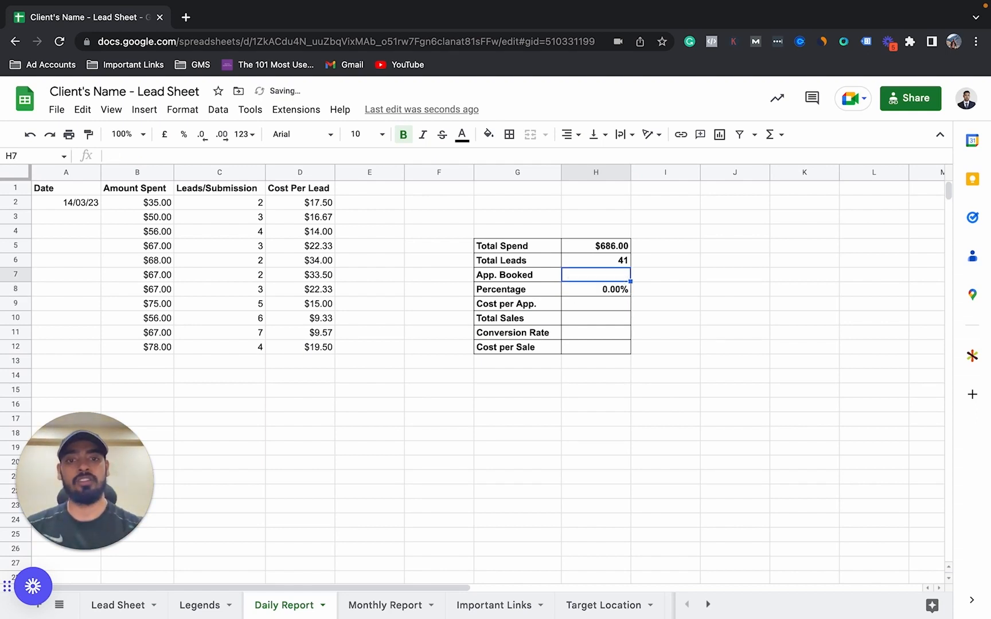
pyautogui.write('10')
pyautogui.press('Return')
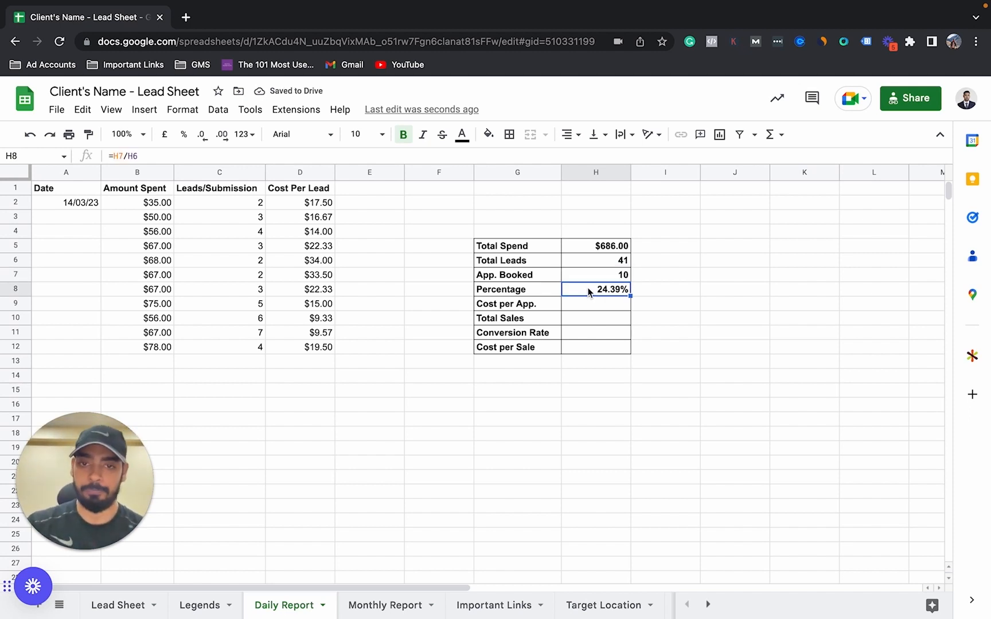
pyautogui.click(597, 307)
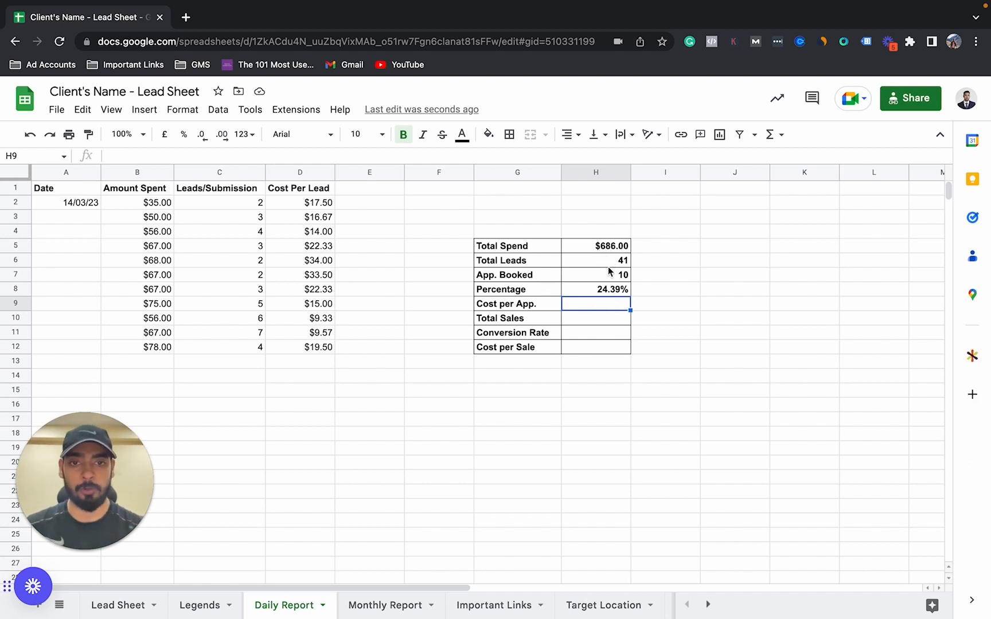
pyautogui.write('=H5/H6')
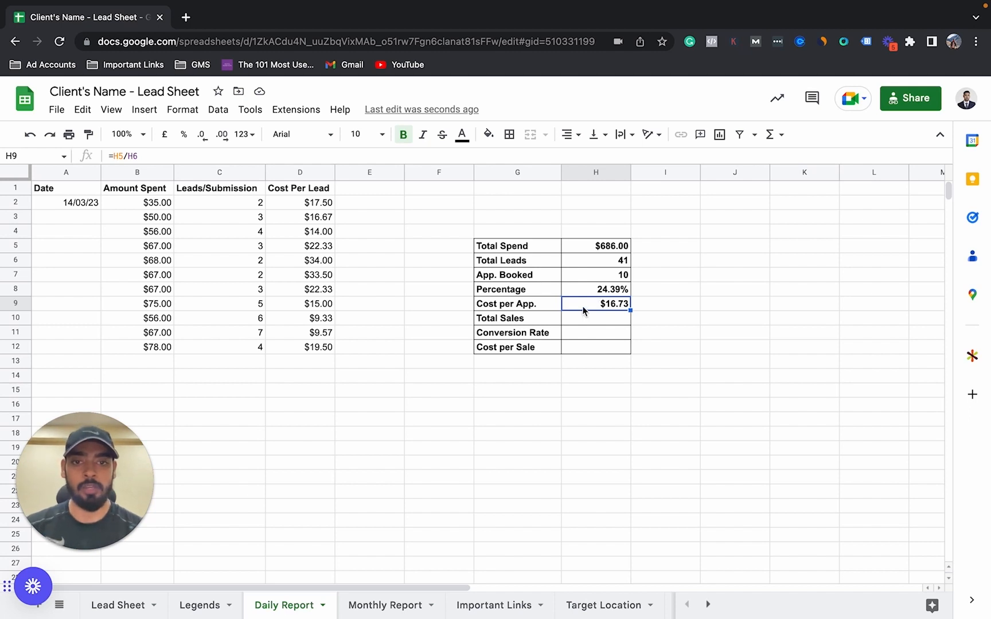
pyautogui.press('Delete')
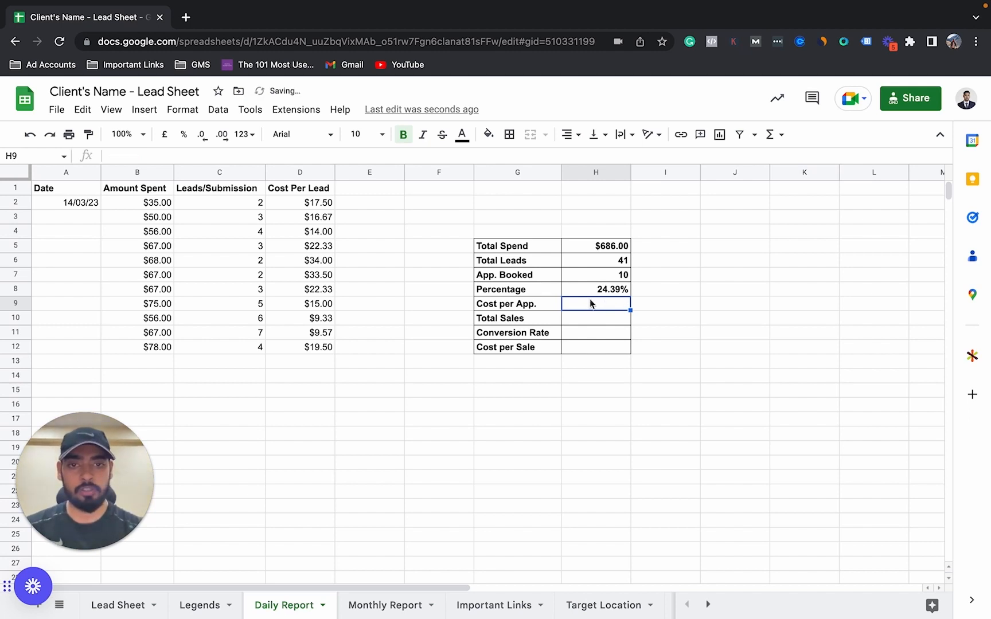
# Calculate Cost per App. in H9 with =H5/H7 and enter 2 as Total Sales in H10
pyautogui.write('=')
pyautogui.click(596, 247)
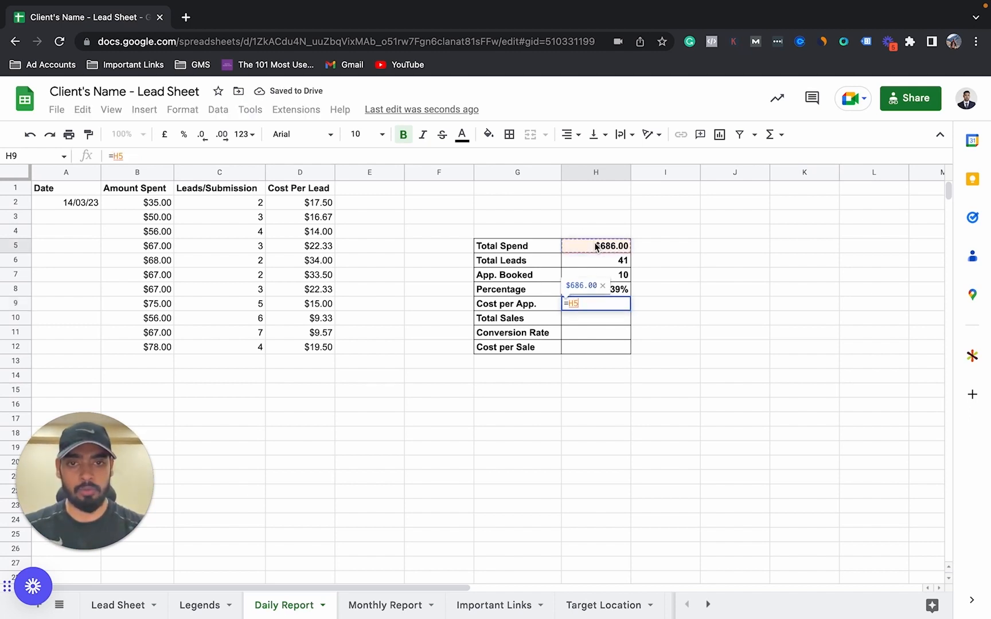
pyautogui.write('/')
pyautogui.click(615, 275)
pyautogui.press('Return')
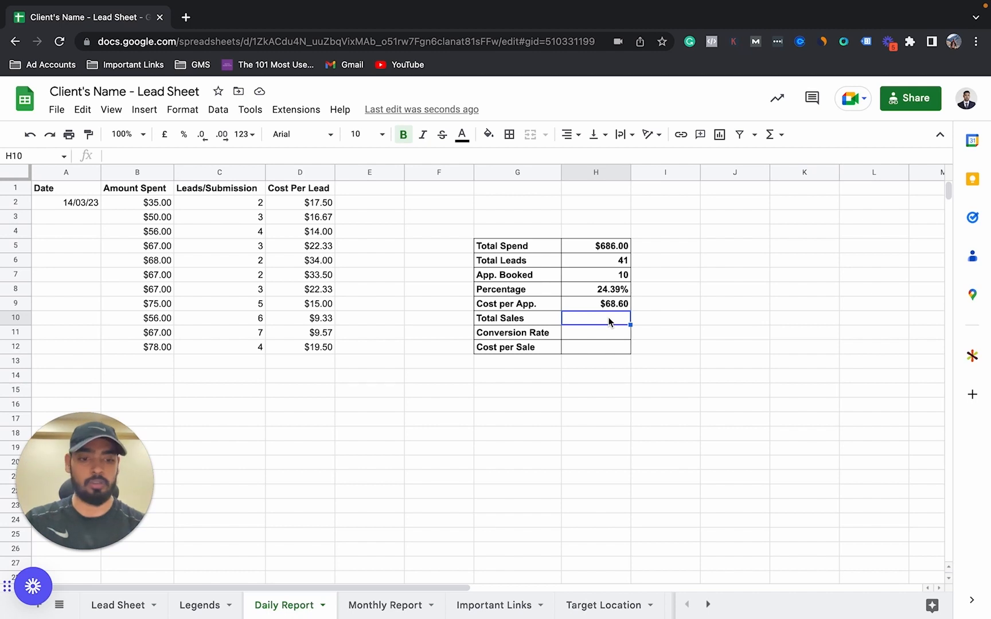
pyautogui.write('2')
pyautogui.press('Return')
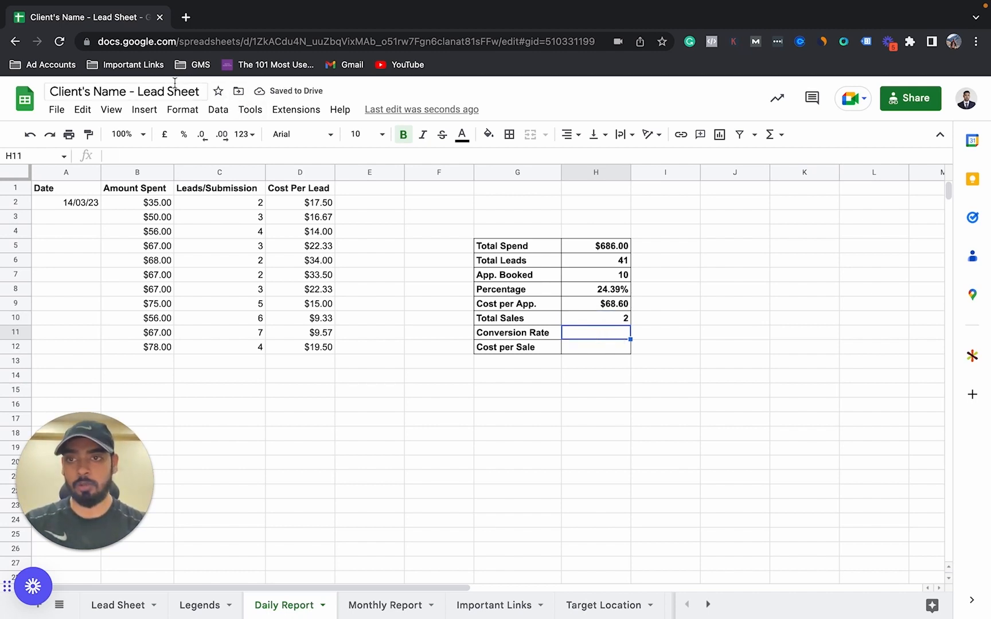
# Check the number format of H11 and calculate the Conversion Rate there with =H10/H6
pyautogui.click(182, 110)
pyautogui.moveTo(335, 170)
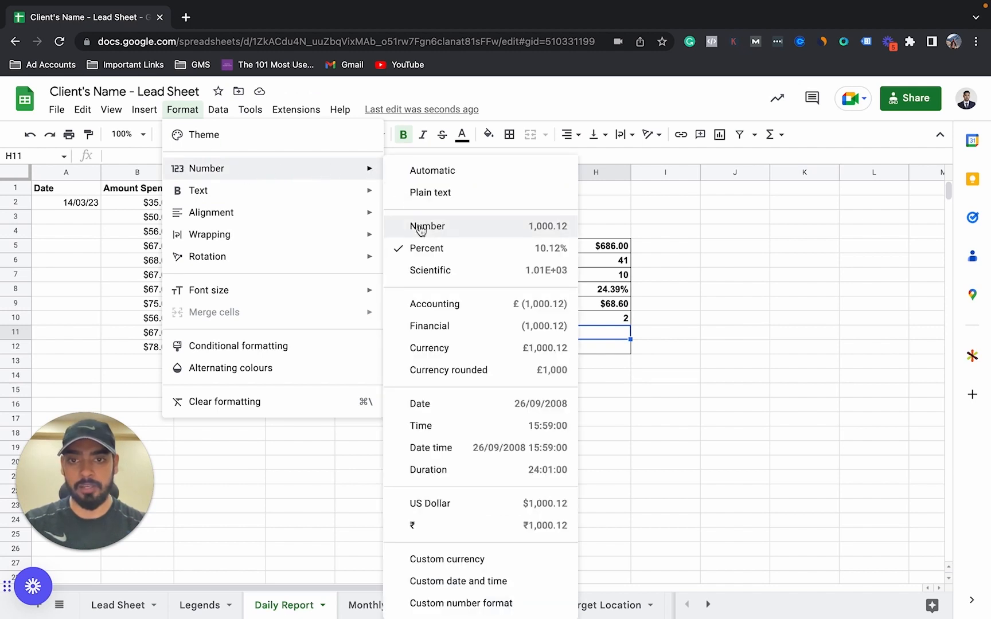
pyautogui.click(611, 338)
pyautogui.write('=')
pyautogui.click(596, 318)
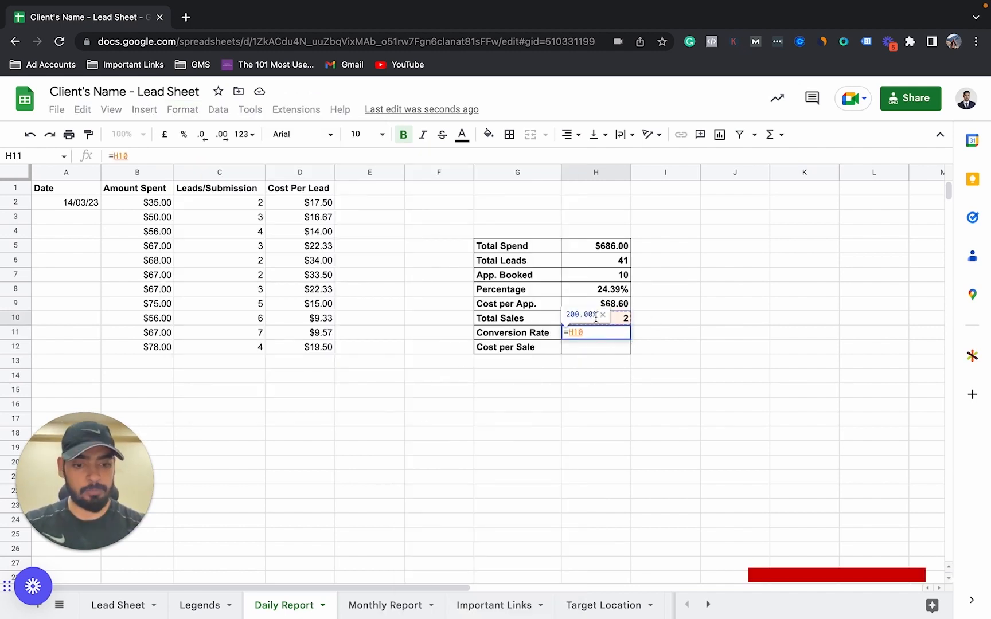
pyautogui.write('/')
pyautogui.click(607, 250)
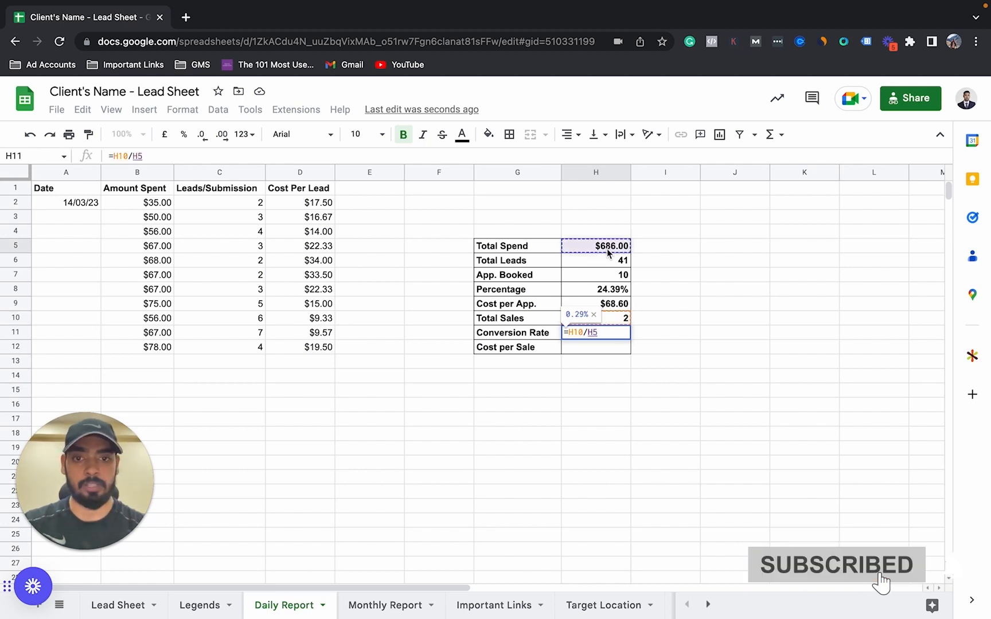
pyautogui.click(609, 275)
pyautogui.click(604, 261)
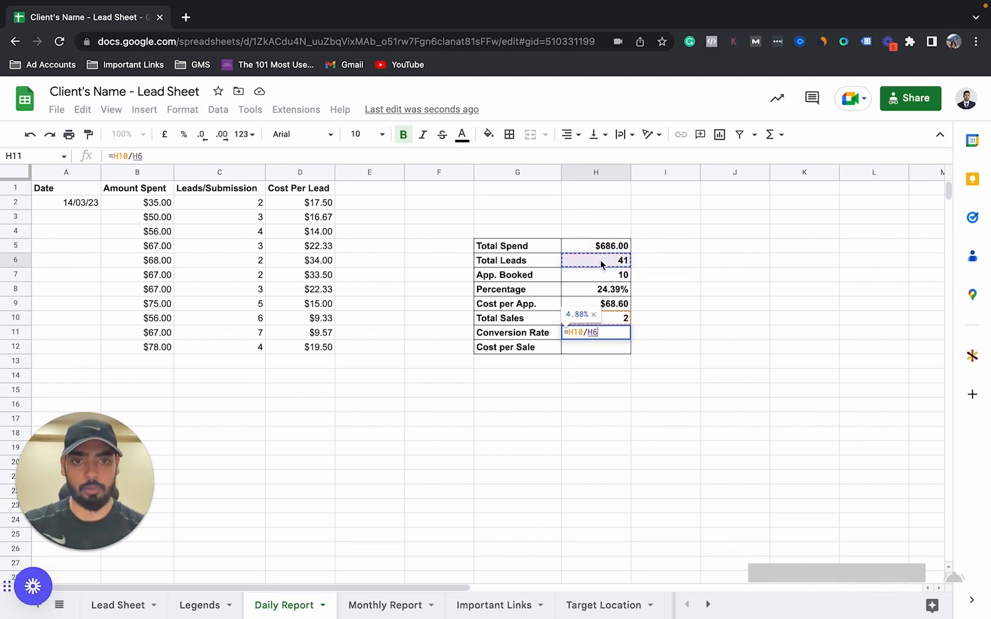
pyautogui.press('Return')
pyautogui.click(590, 335)
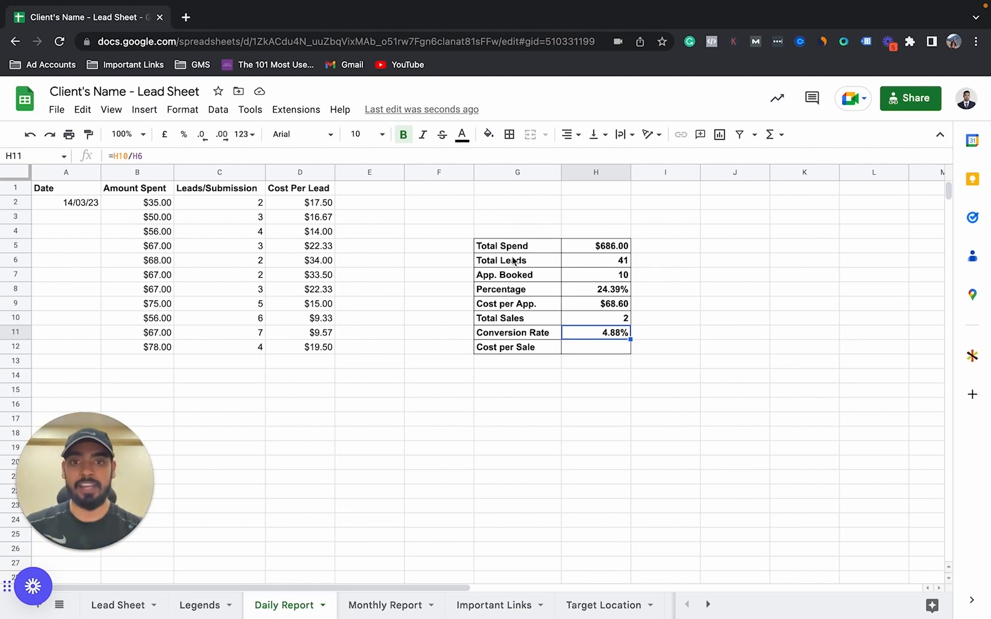
# Examine the App. Booked, Total Leads and Total Sales cells in relation to the Conversion Rate in H11
pyautogui.press('Up')
pyautogui.press('Up')
pyautogui.press('Up')
pyautogui.press('Up')
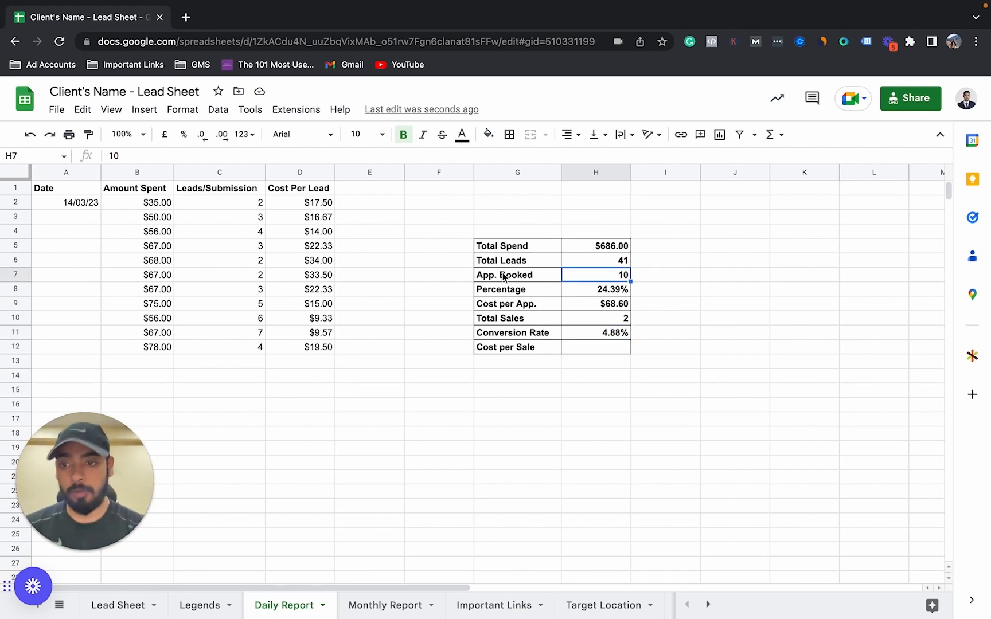
pyautogui.click(589, 261)
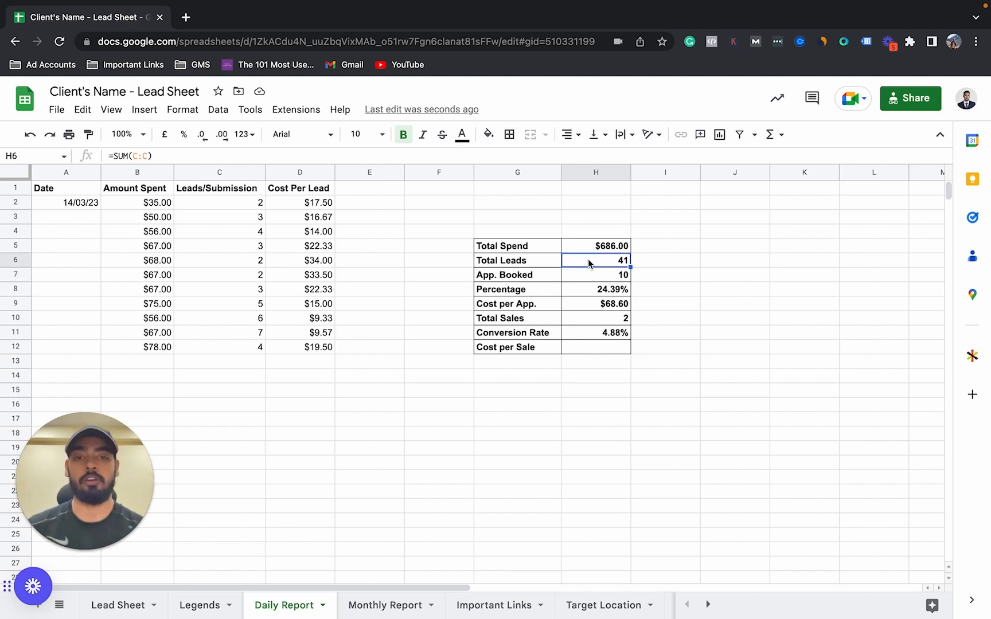
pyautogui.click(601, 320)
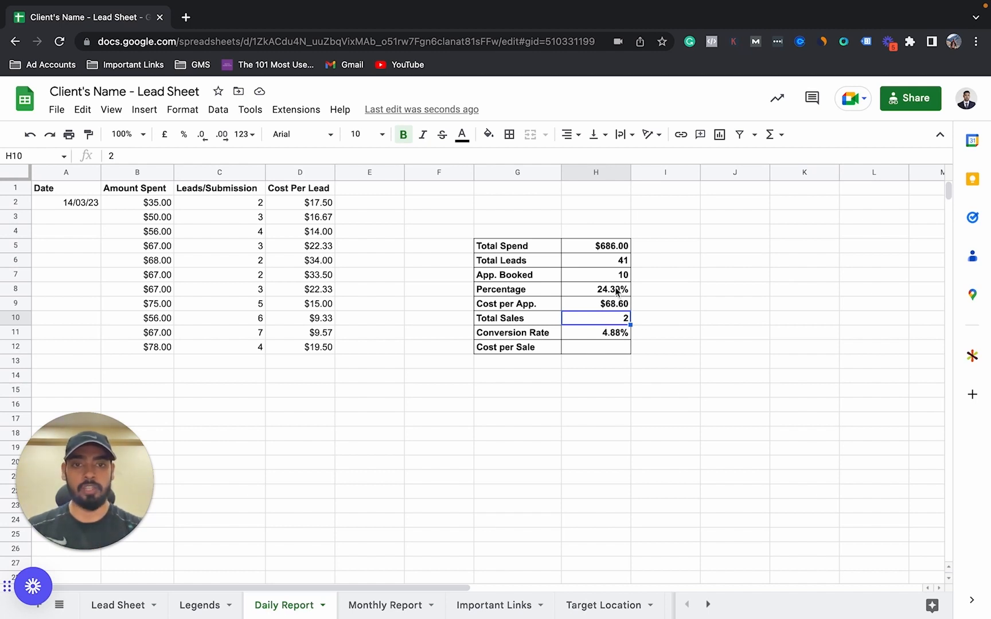
pyautogui.click(611, 265)
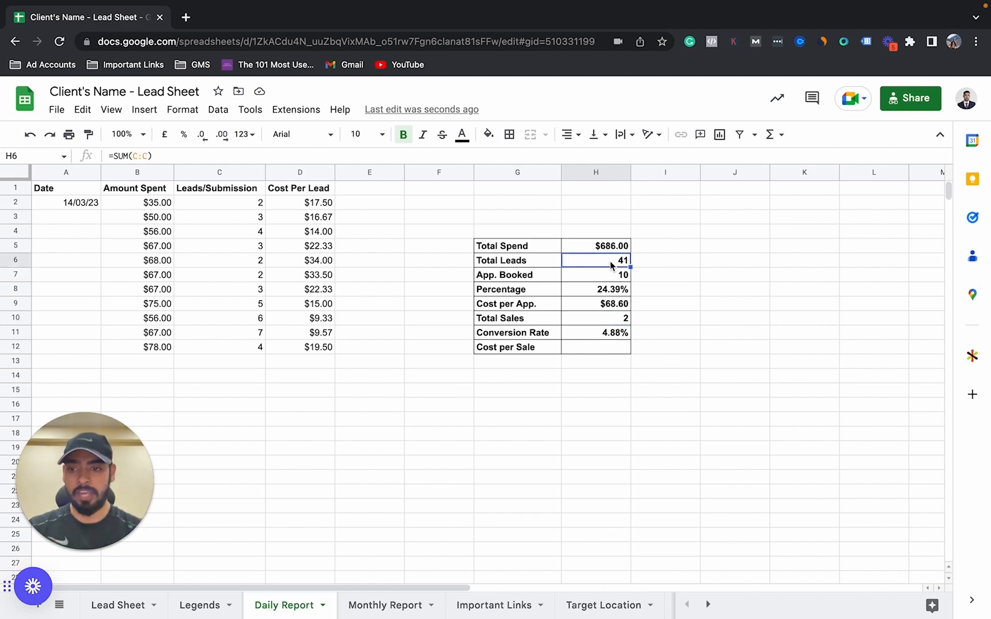
pyautogui.click(601, 335)
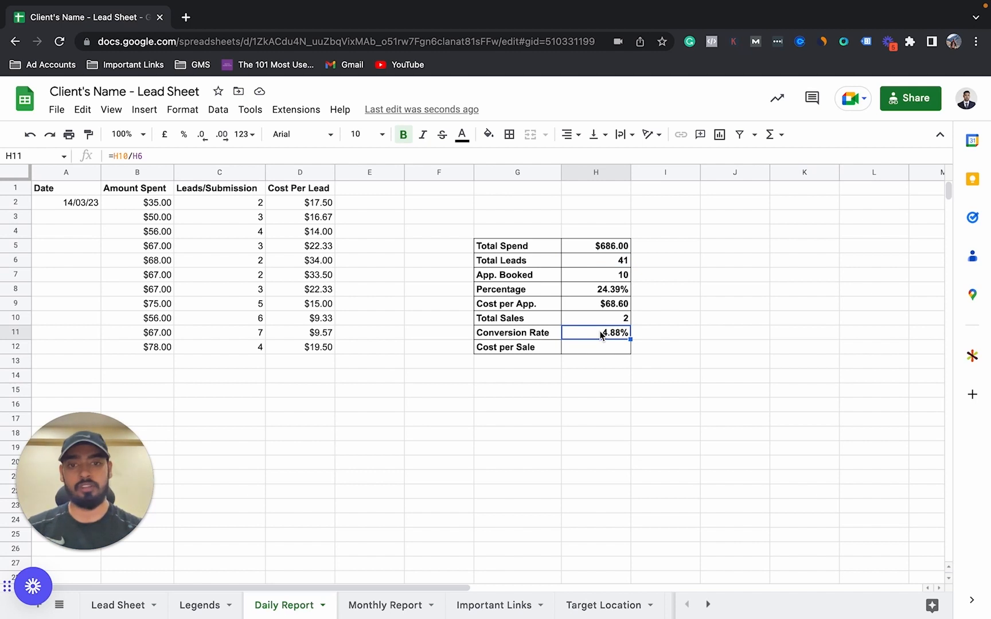
# Calculate Cost per Sale in H12 with the formula =H5/H10
pyautogui.click(604, 348)
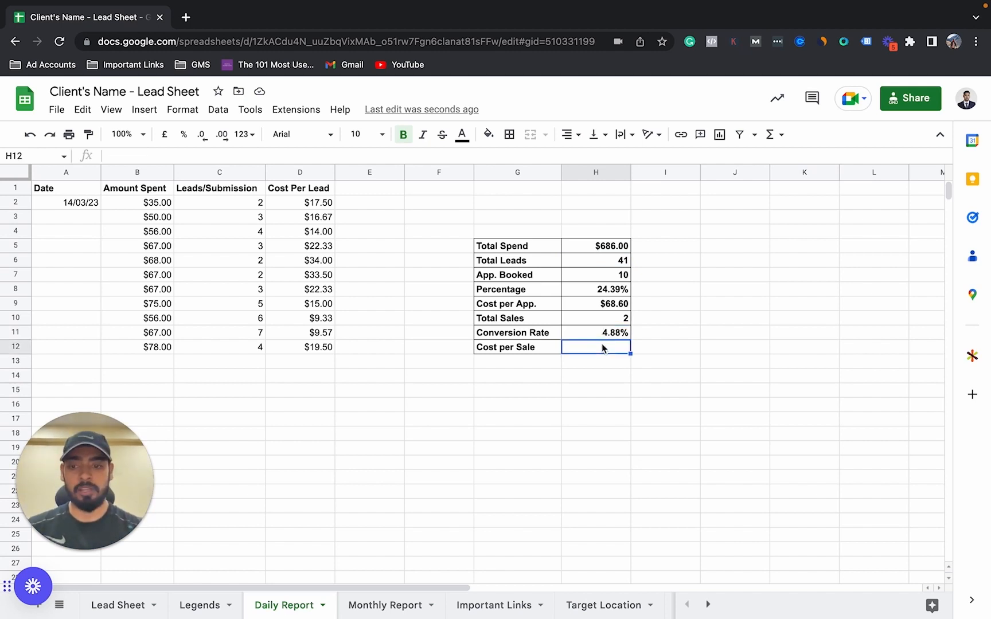
pyautogui.write('=')
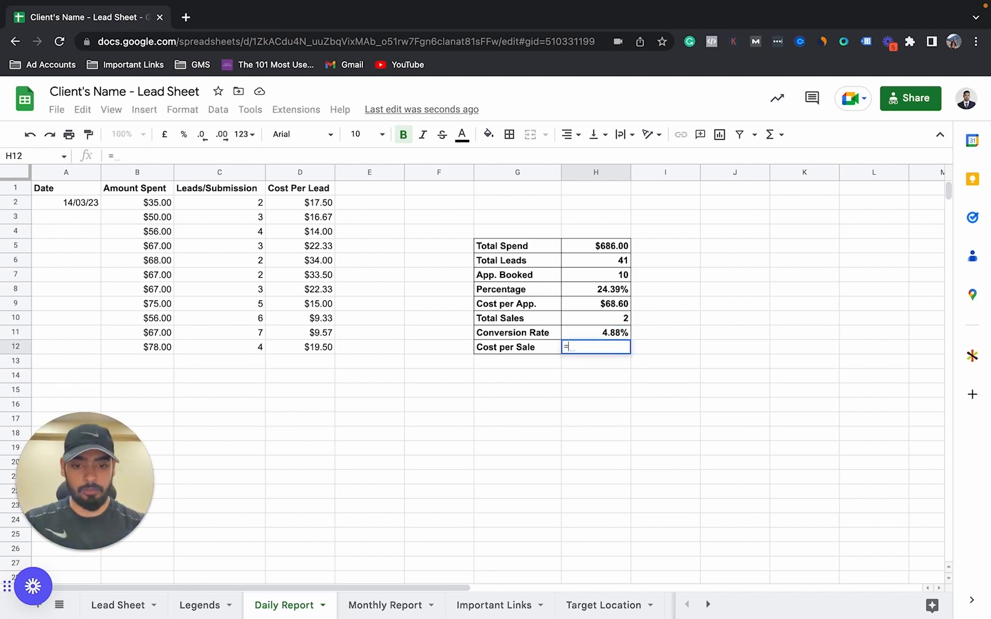
pyautogui.click(606, 321)
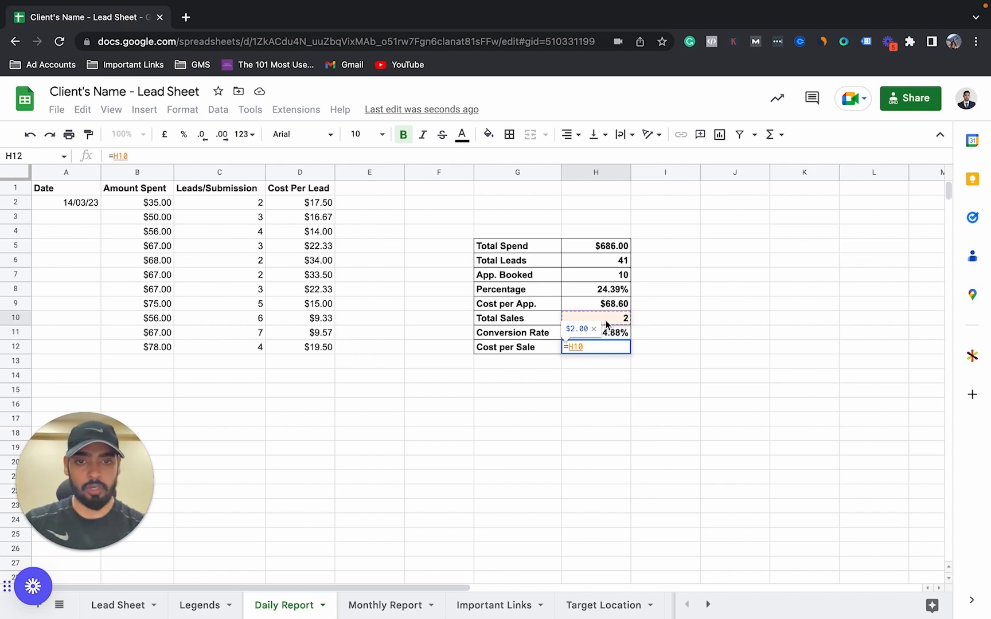
pyautogui.press('BackSpace')
pyautogui.press('BackSpace')
pyautogui.press('BackSpace')
pyautogui.write('H5/H10')
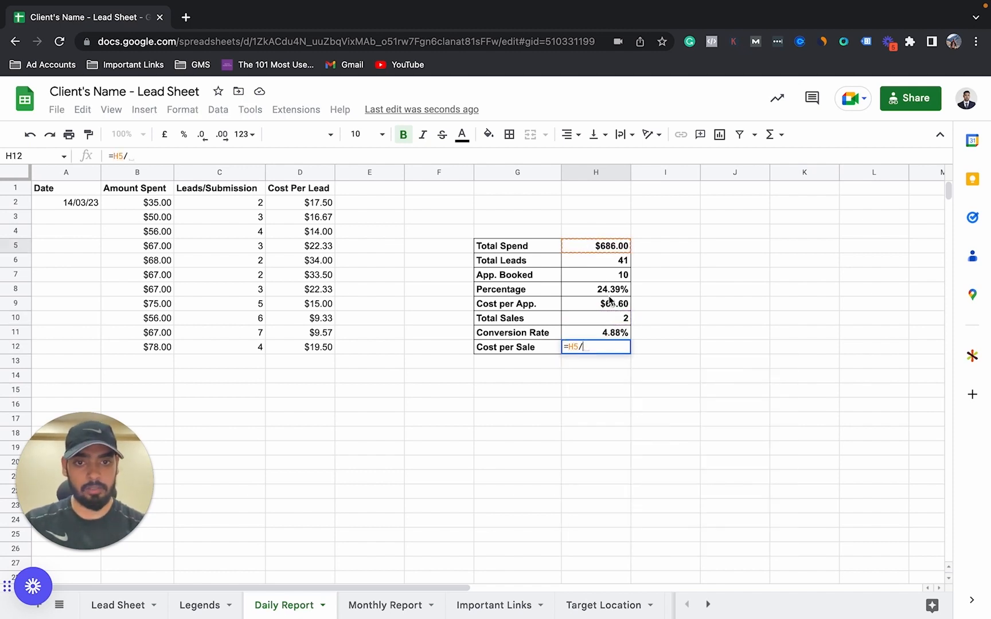
pyautogui.press('Return')
pyautogui.click(592, 350)
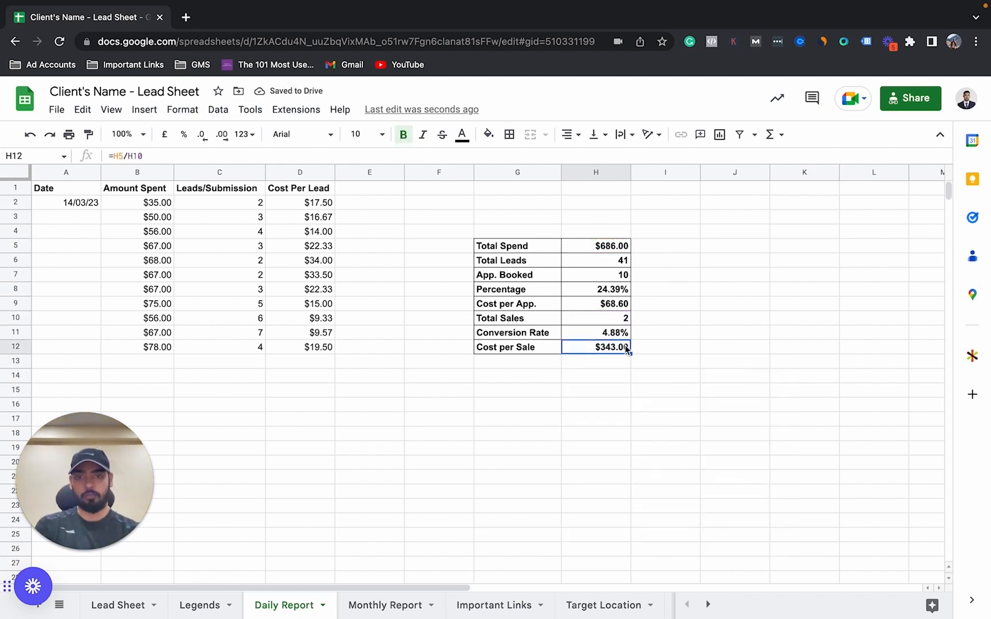
# Review the Total Spend, App. Booked and Total Sales cells and the header row of the Daily Report
pyautogui.click(588, 250)
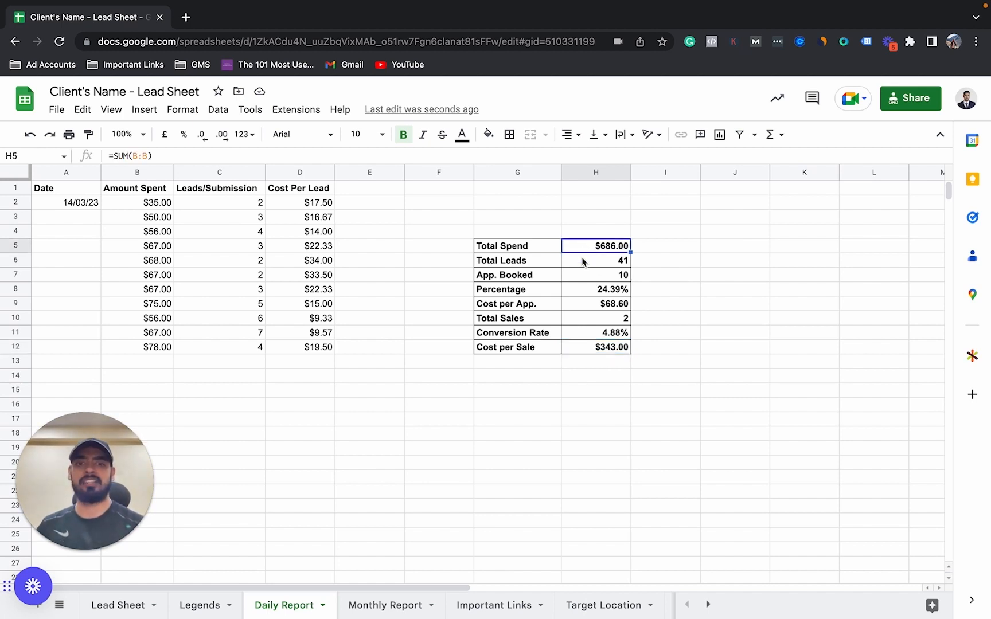
pyautogui.click(612, 280)
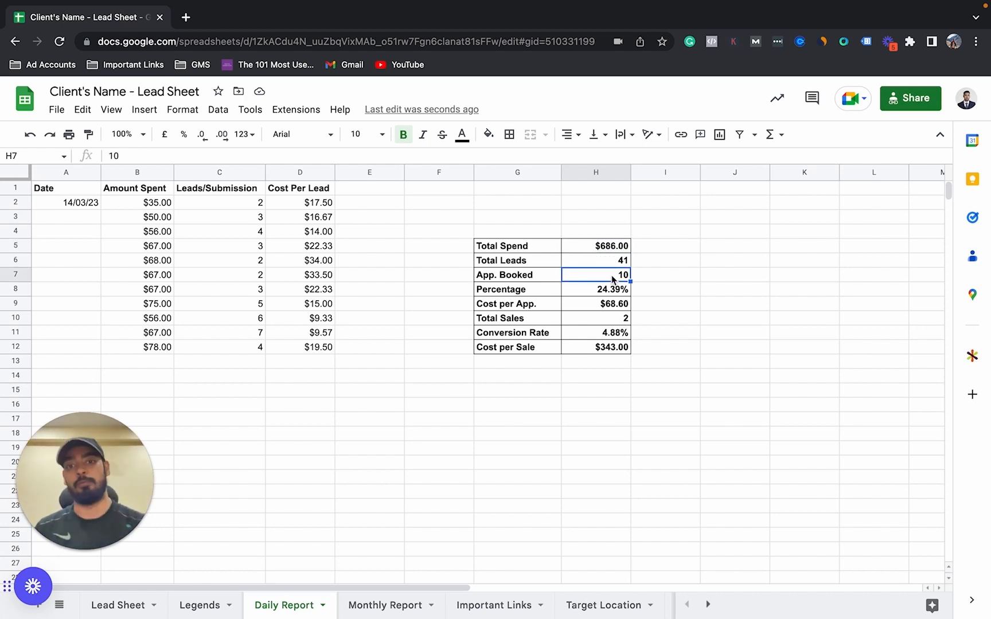
pyautogui.click(615, 320)
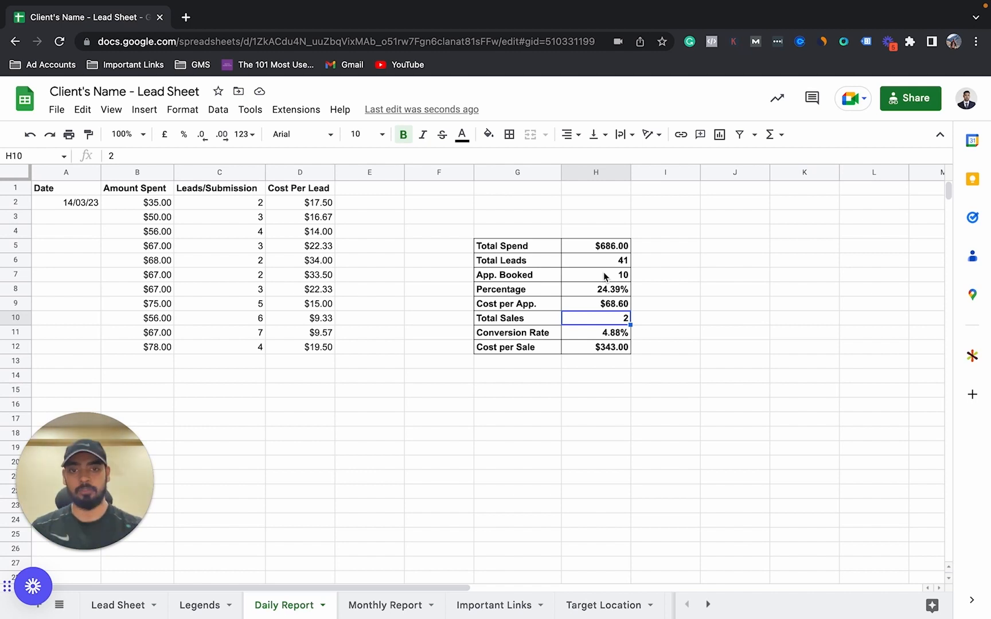
pyautogui.click(390, 606)
pyautogui.click(290, 605)
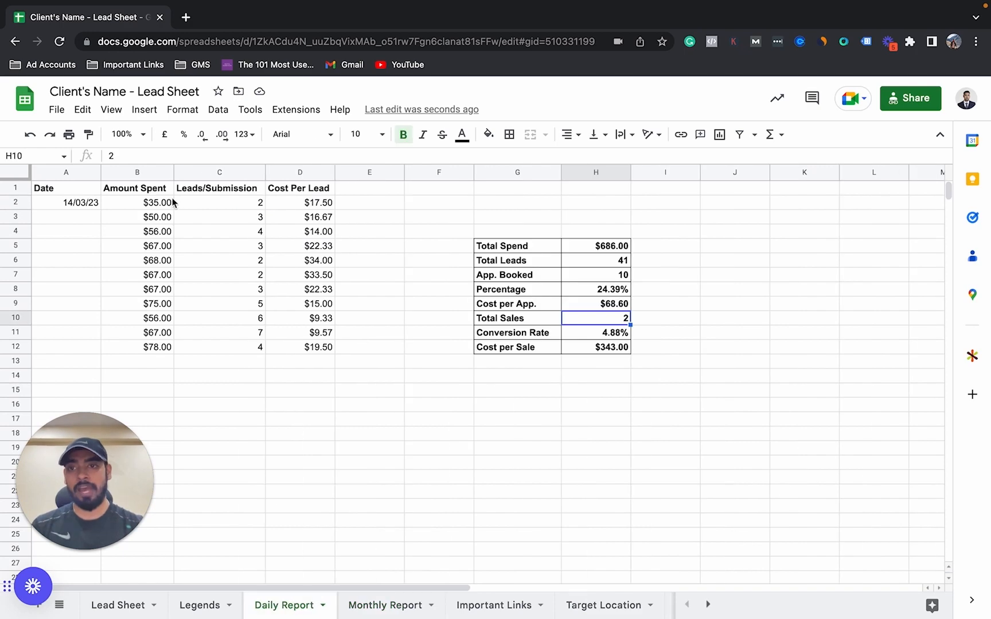
pyautogui.click(354, 195)
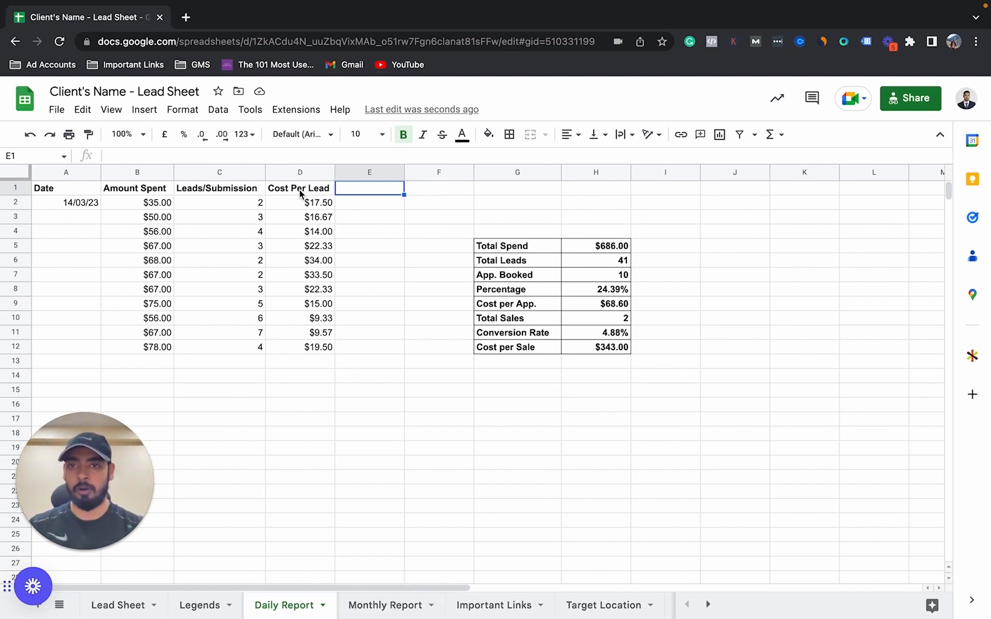
pyautogui.click(16, 189)
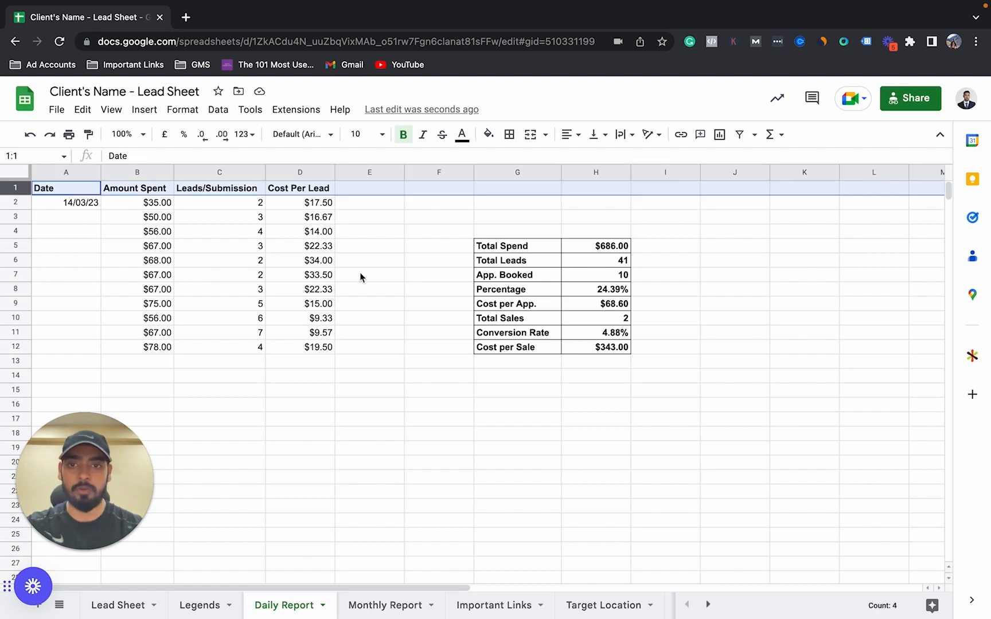
# On the Monthly Report sheet, enter Feb 23 as the Month in A2 and $5000 as the Budget in B2
pyautogui.click(387, 603)
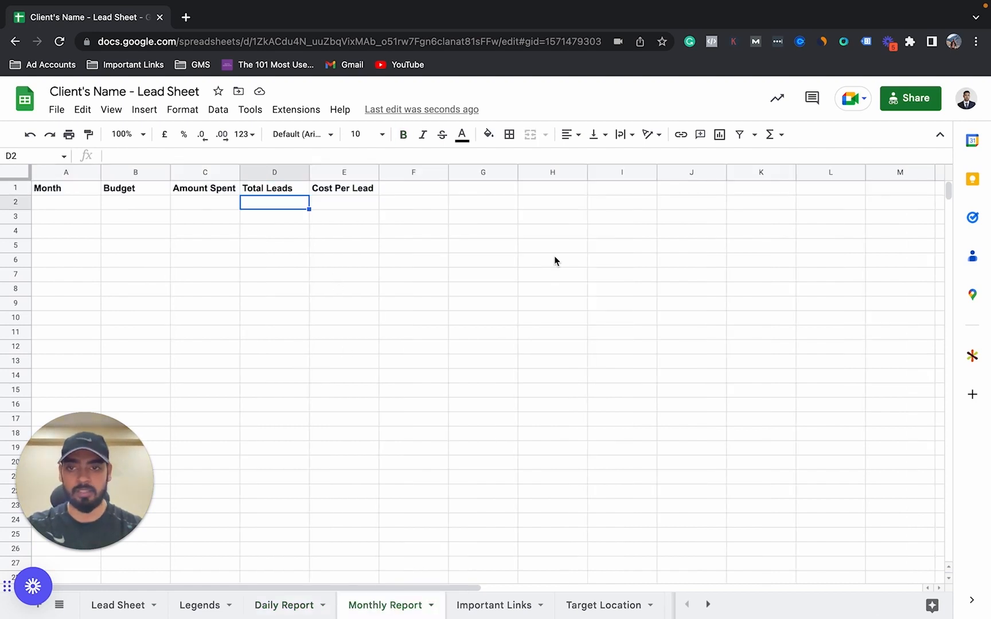
pyautogui.click(59, 208)
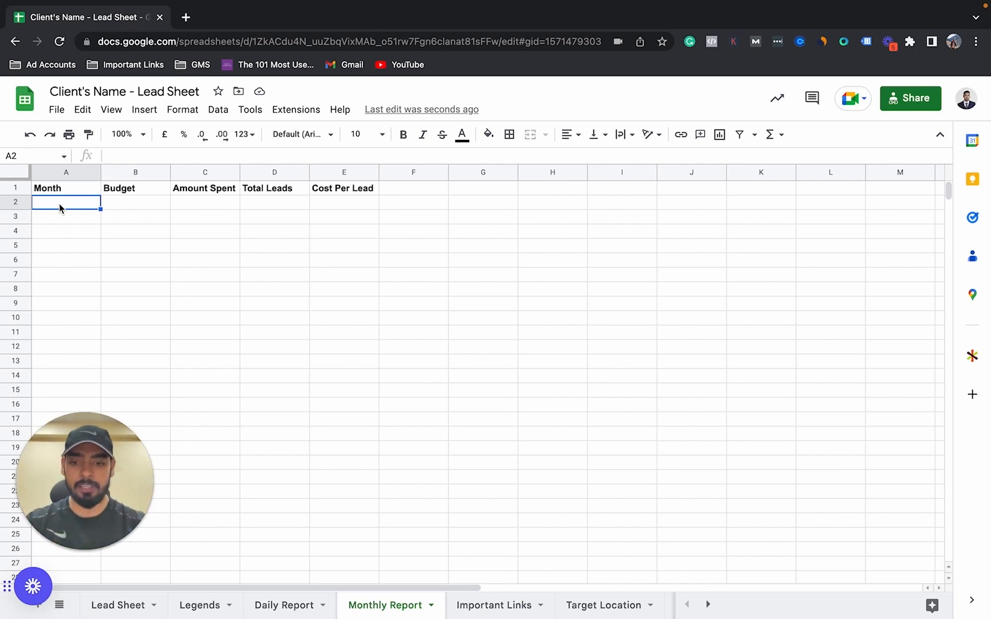
pyautogui.write('f')
pyautogui.press('BackSpace')
pyautogui.write('Feb 23')
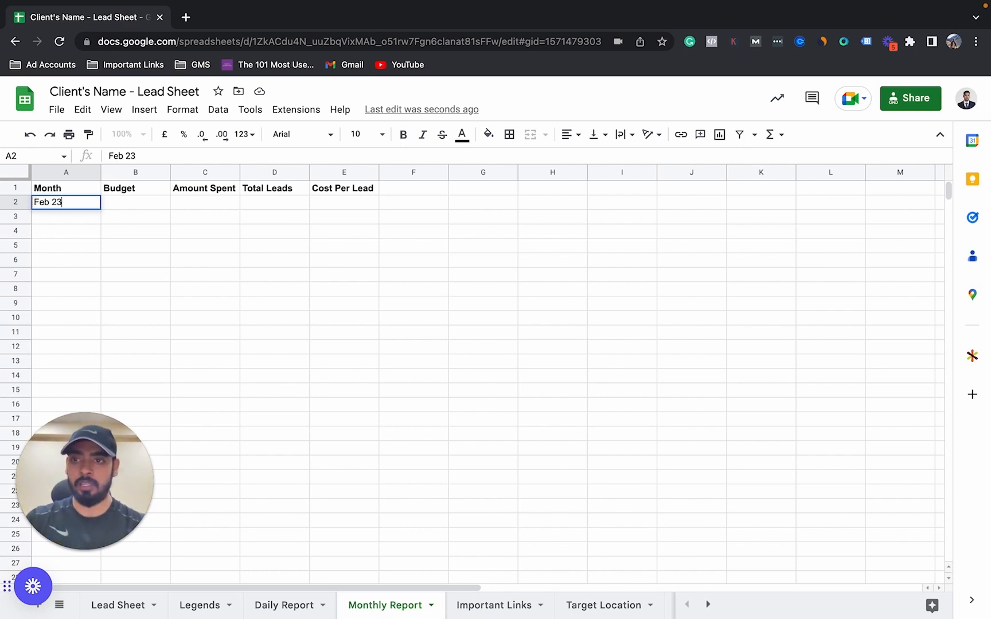
pyautogui.click(121, 206)
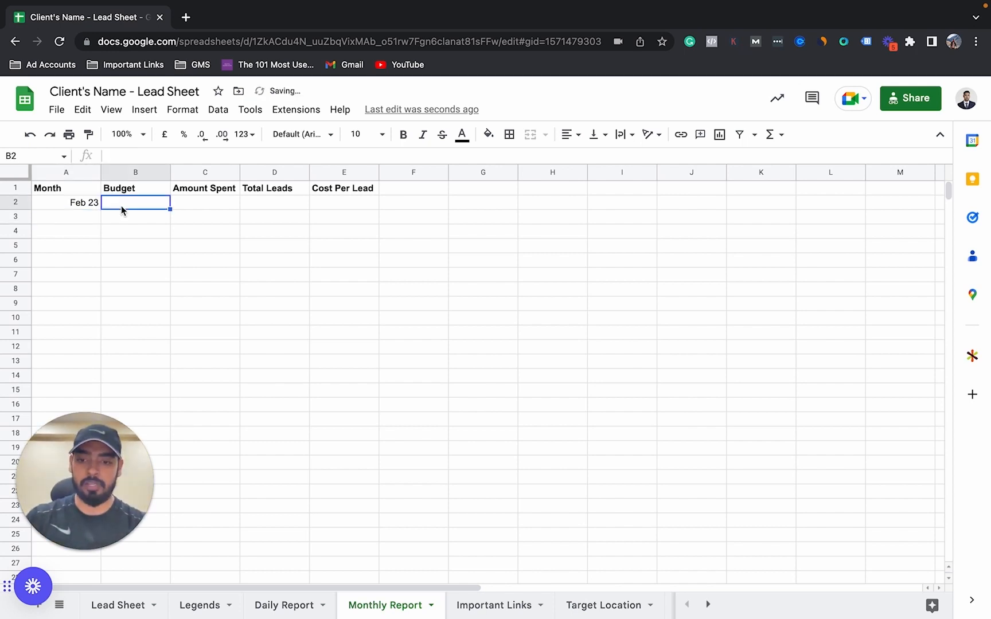
pyautogui.write('$5000')
pyautogui.press('Return')
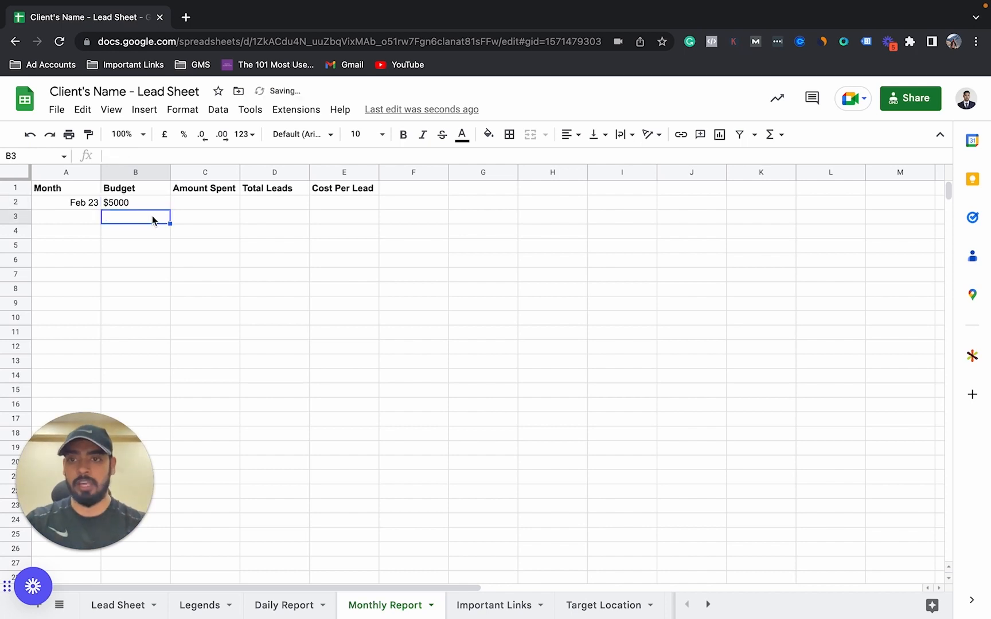
# Enter $4800 as the Amount Spent in C2 and 200 as the Total Leads in D2
pyautogui.click(190, 202)
pyautogui.write('$4800')
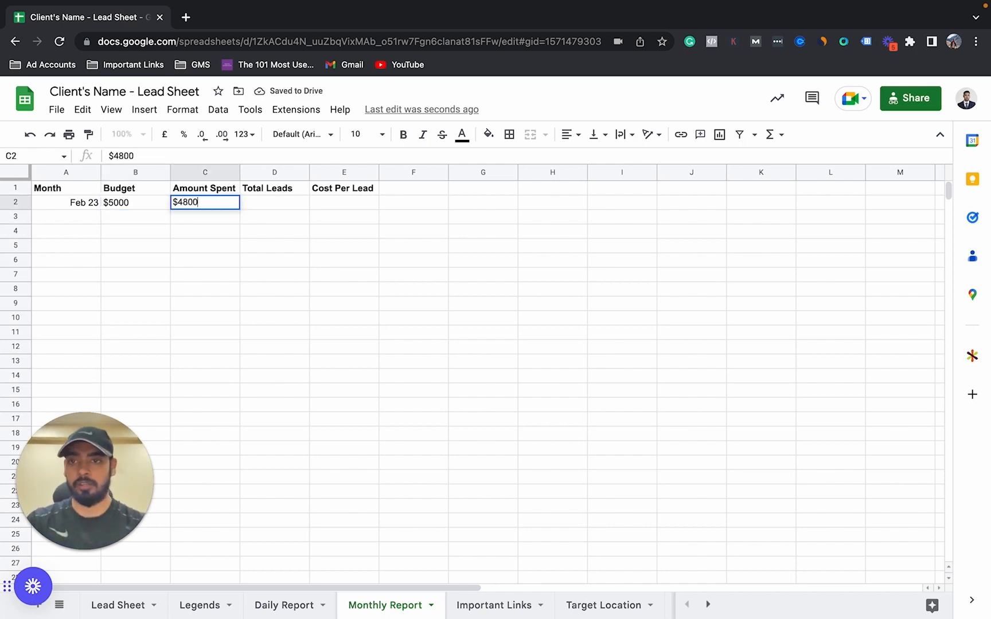
pyautogui.click(273, 206)
pyautogui.write('200')
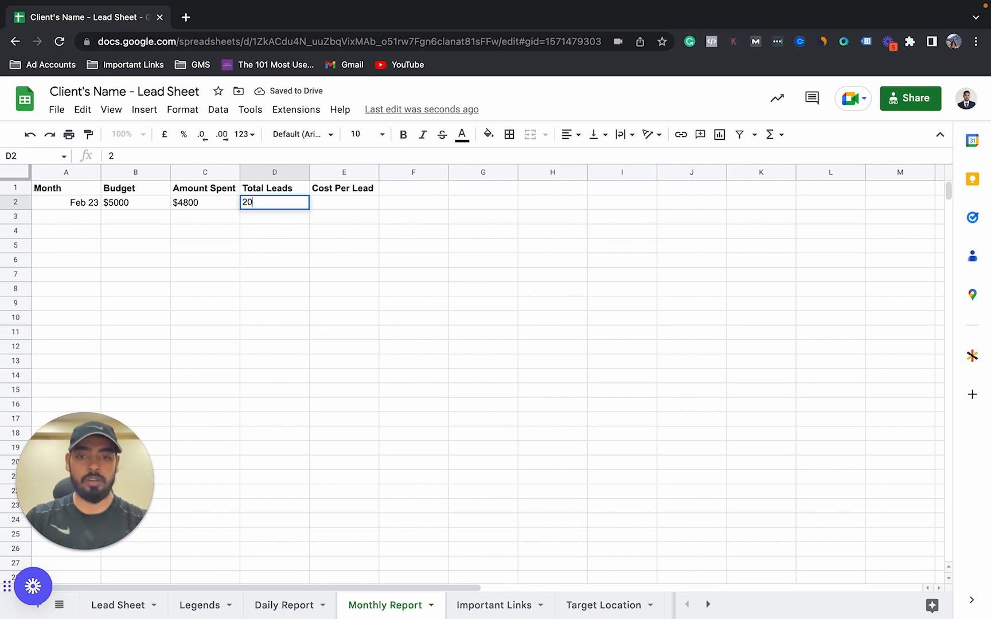
# Calculate Cost Per Lead in E2 of the Monthly Report with the formula =C2/D2
pyautogui.click(336, 205)
pyautogui.write('=')
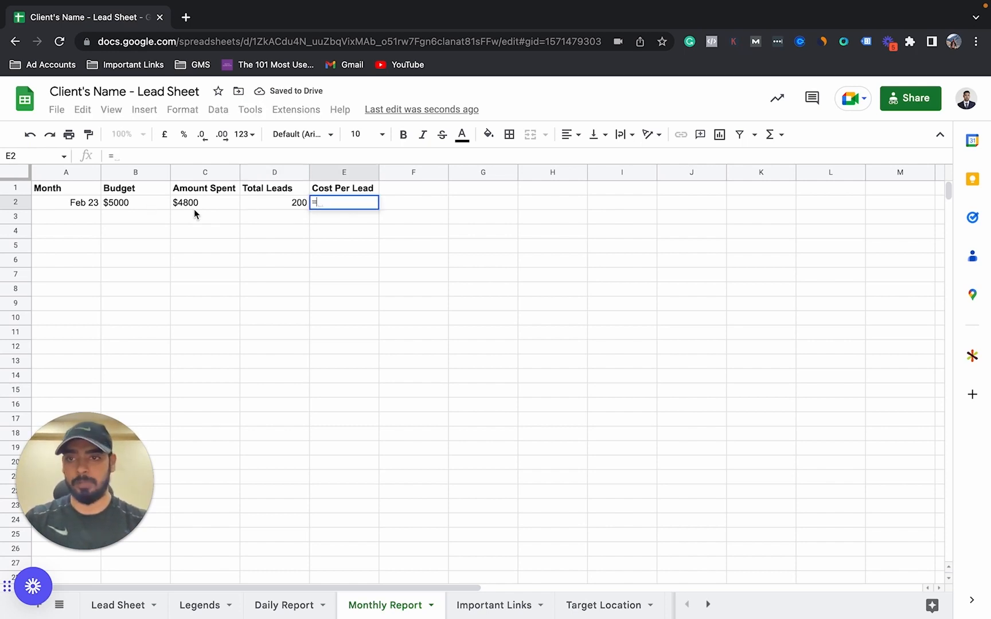
pyautogui.click(195, 208)
pyautogui.write('/')
pyautogui.click(268, 204)
pyautogui.press('Return')
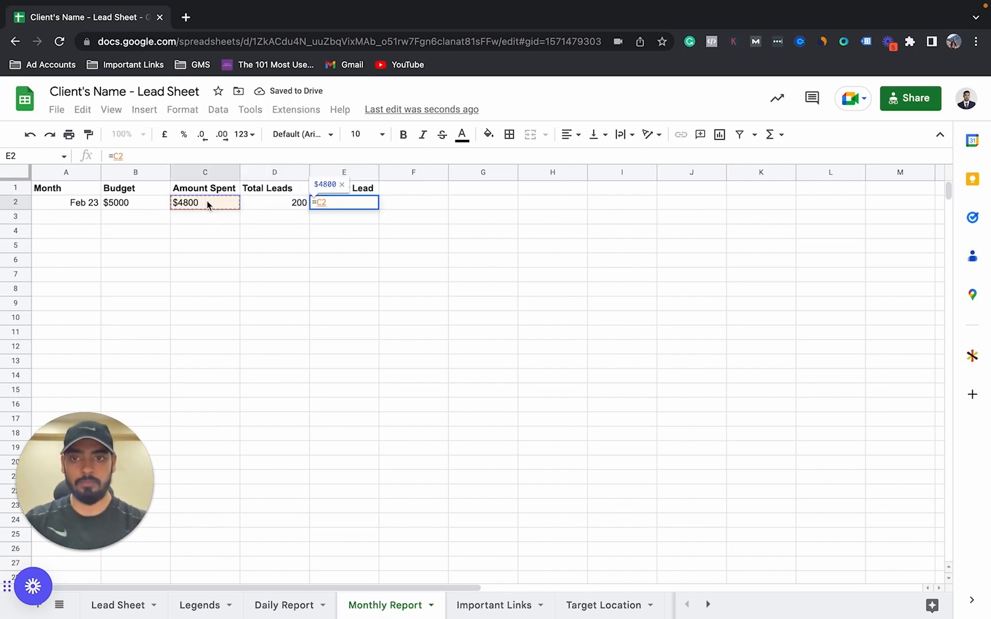
pyautogui.write('/')
pyautogui.click(274, 205)
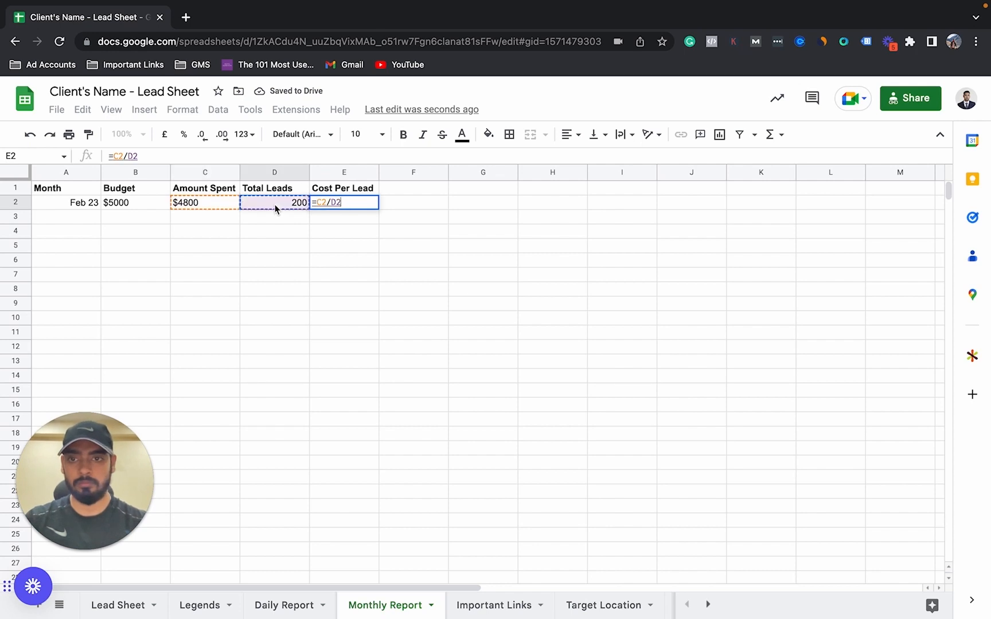
pyautogui.press('Return')
pyautogui.click(330, 206)
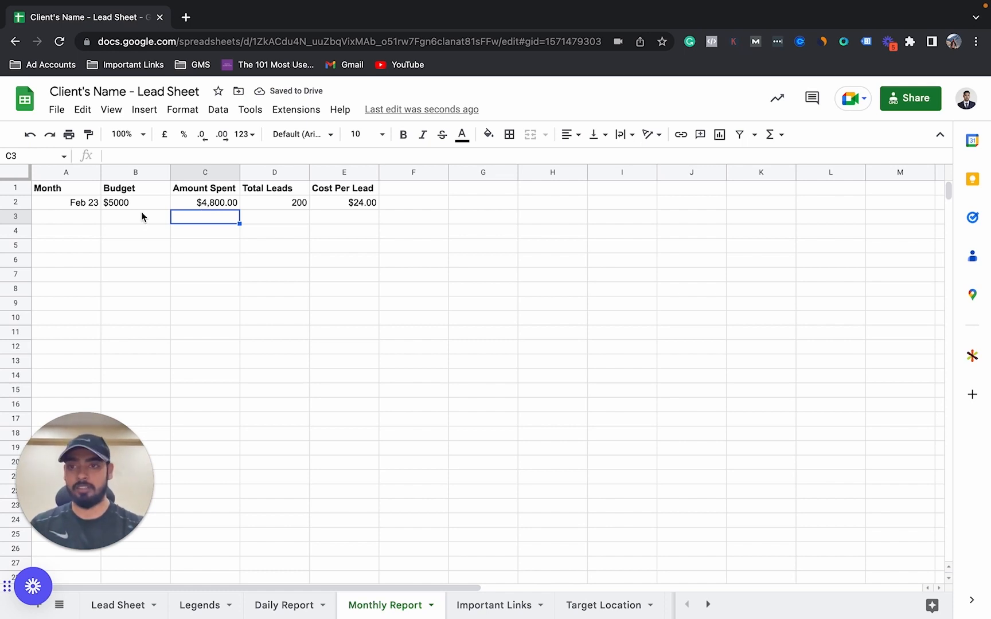
# Format the Budget column of the Monthly Report as US Dollar and re-enter the Feb 23 budget in B2 as 5000
pyautogui.click(126, 171)
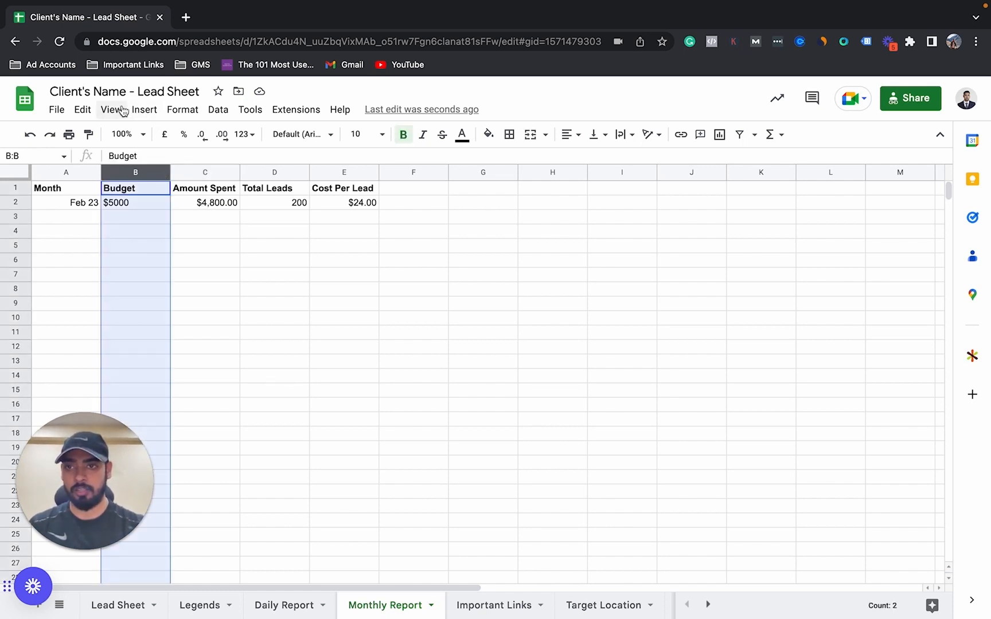
pyautogui.click(182, 110)
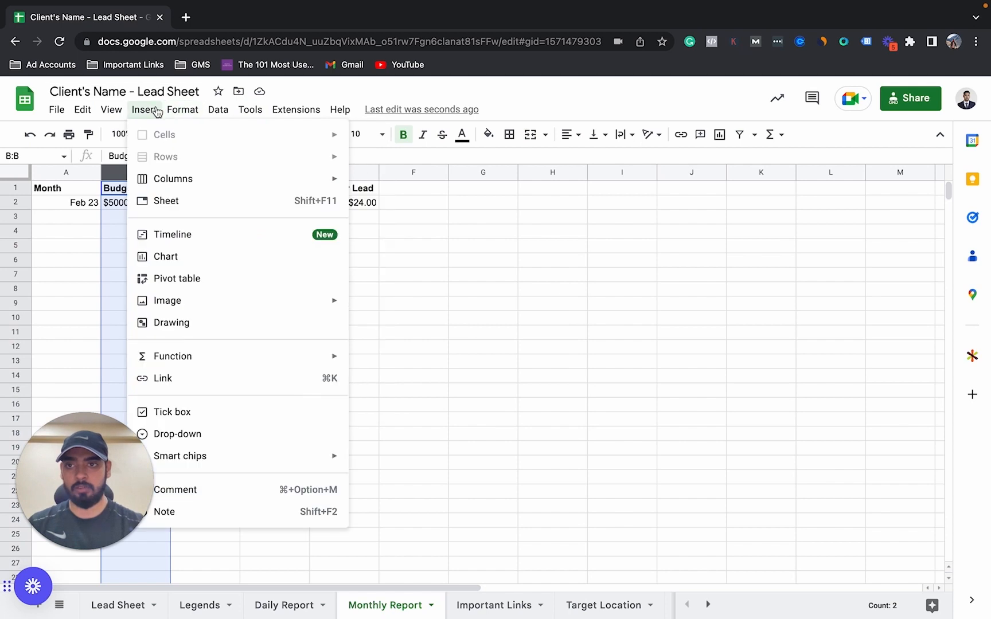
pyautogui.moveTo(221, 168)
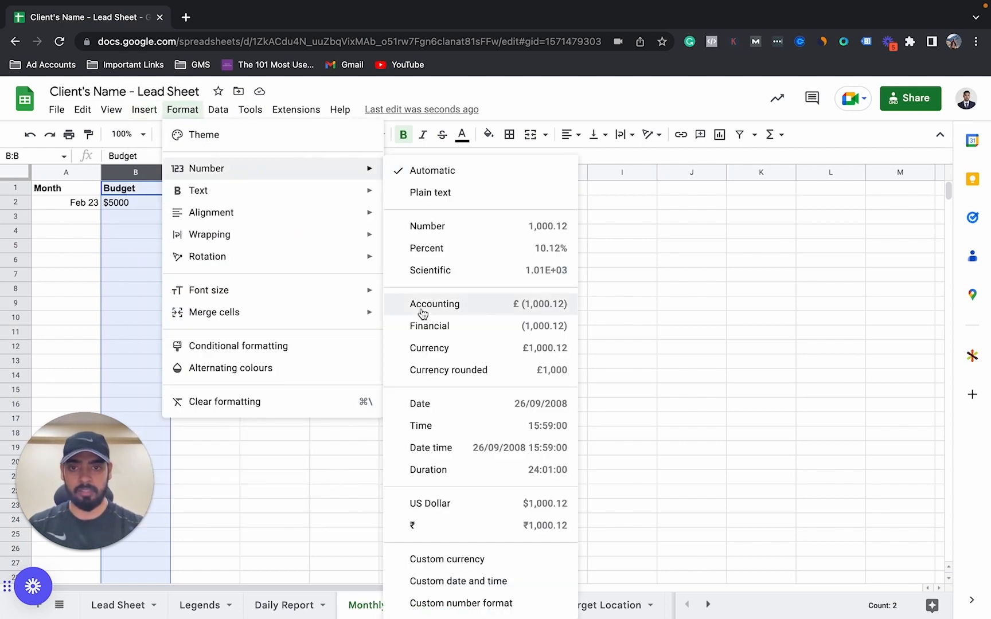
pyautogui.click(439, 505)
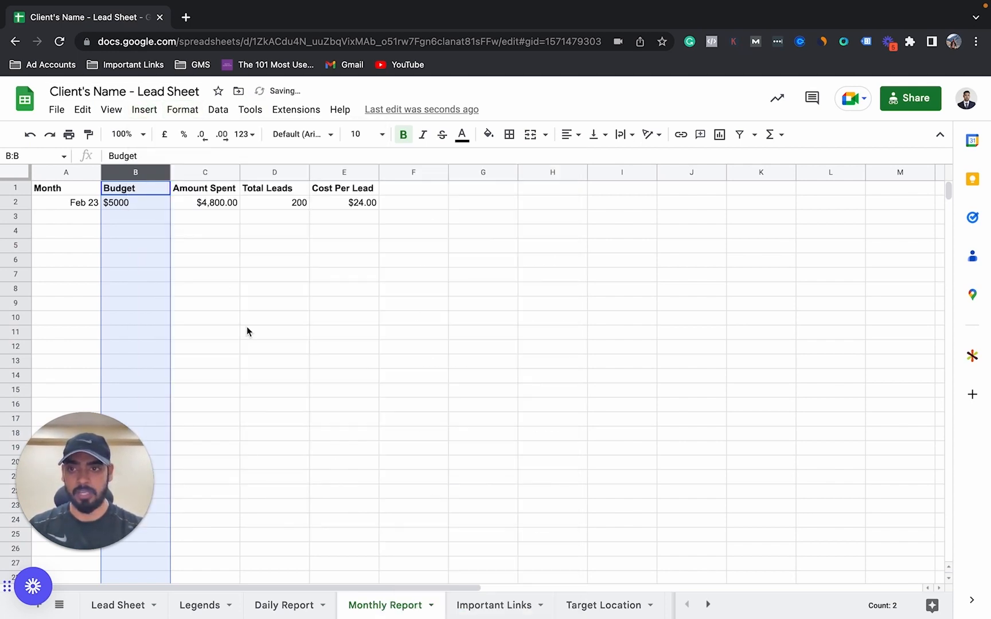
pyautogui.click(128, 204)
pyautogui.write('$5000')
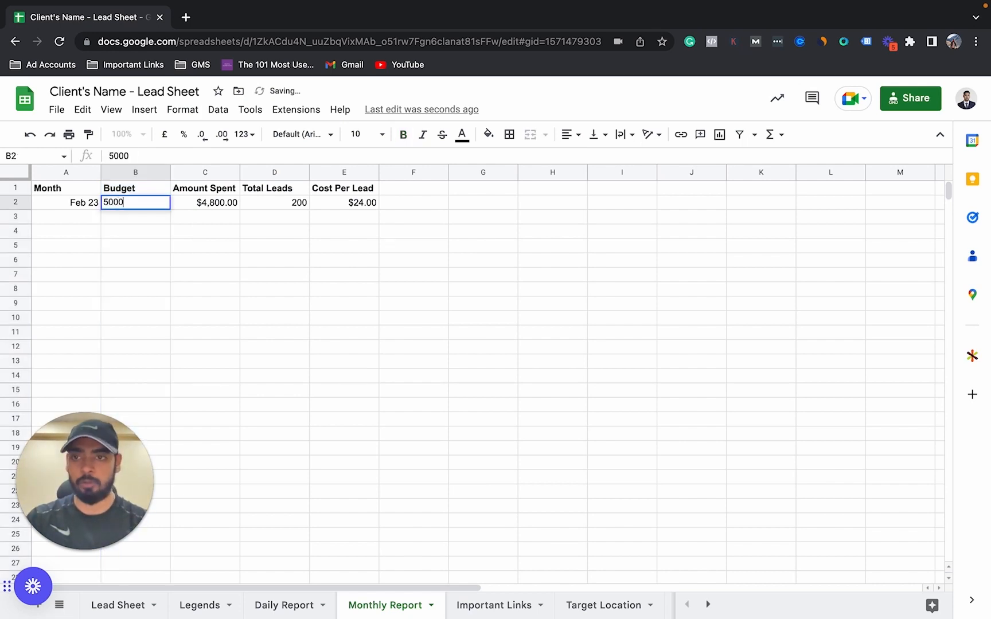
pyautogui.press('Return')
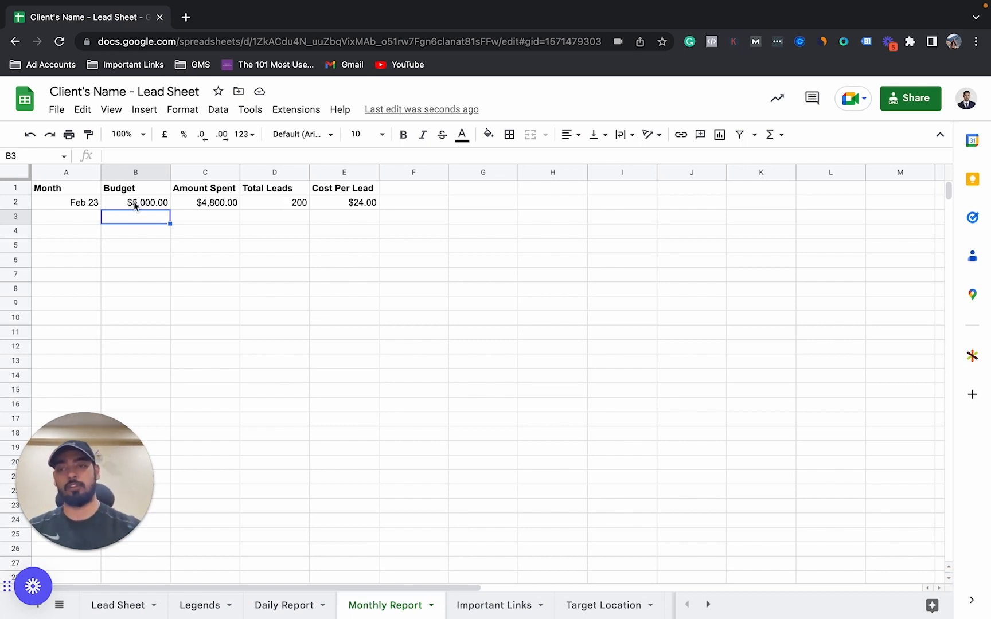
# Enter March 23 as the Month in A3 and 10000 as the Budget in B3 of the Monthly Report
pyautogui.click(64, 221)
pyautogui.write('March 2')
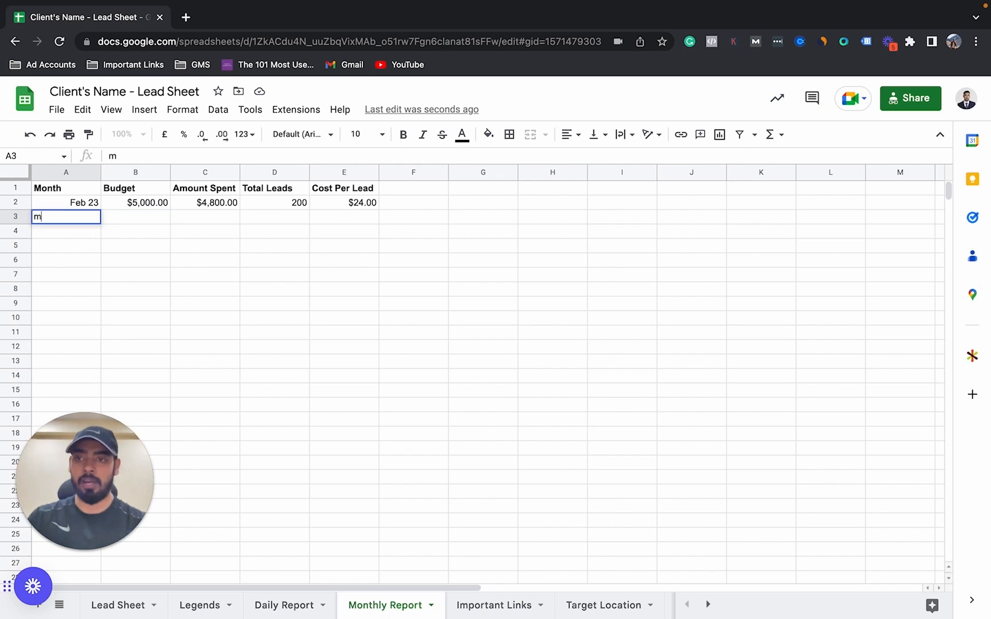
pyautogui.write('3')
pyautogui.press('Return')
pyautogui.click(139, 220)
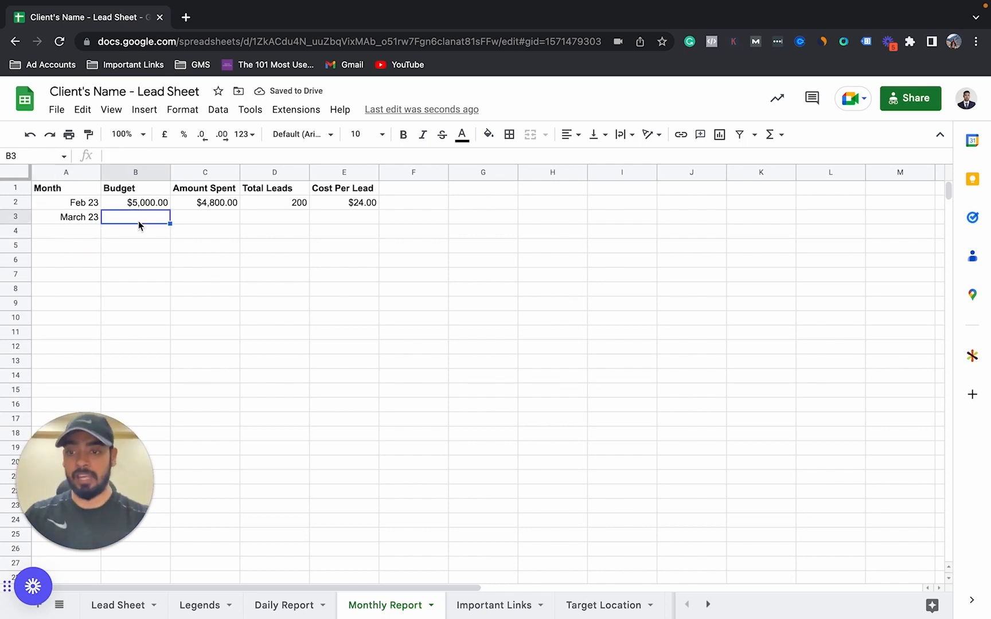
pyautogui.write('1')
pyautogui.press('BackSpace')
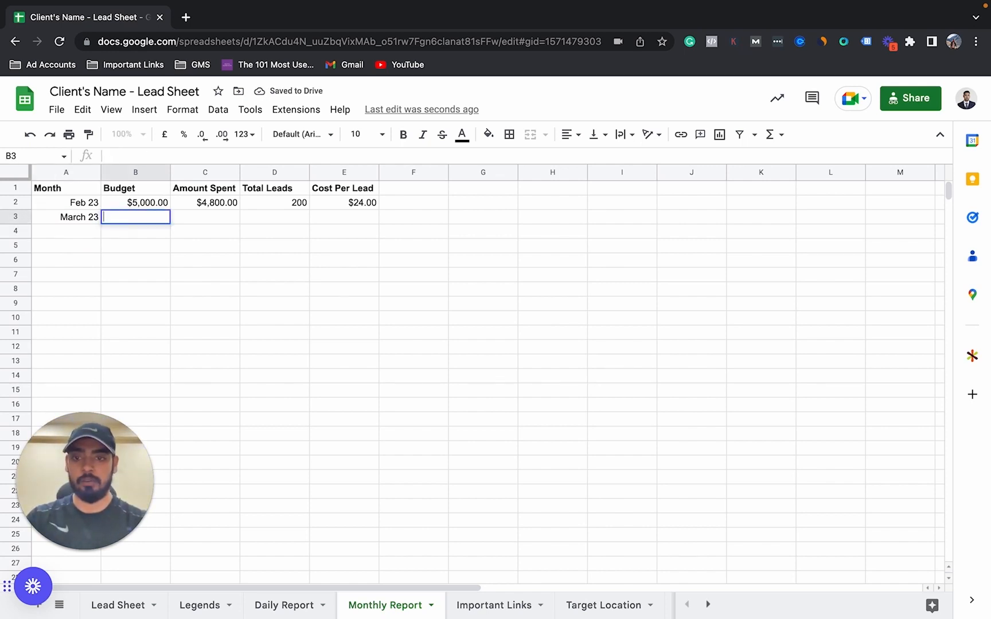
pyautogui.write('10000')
pyautogui.press('Return')
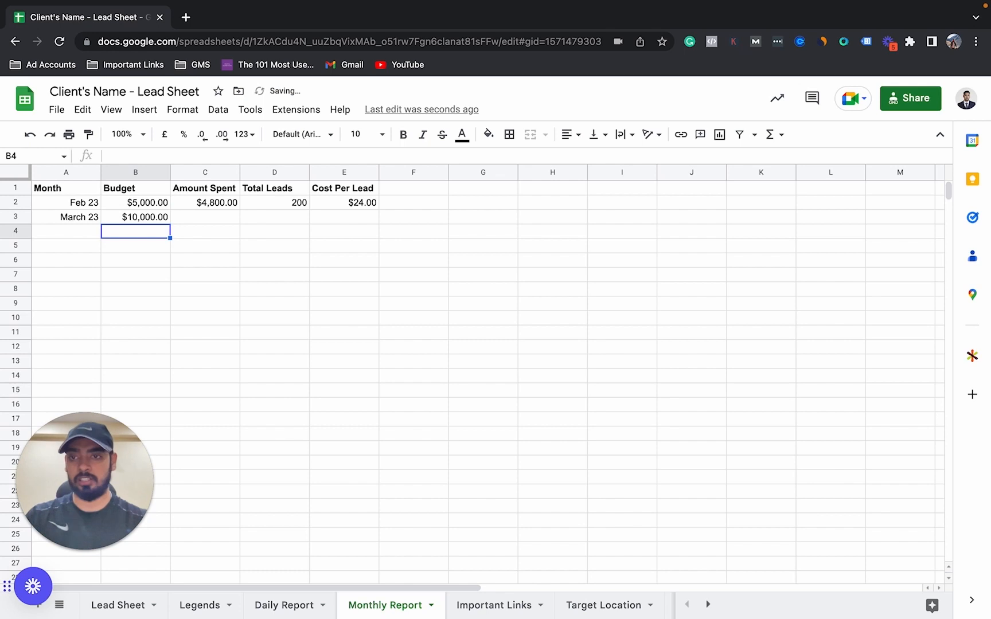
pyautogui.click(204, 213)
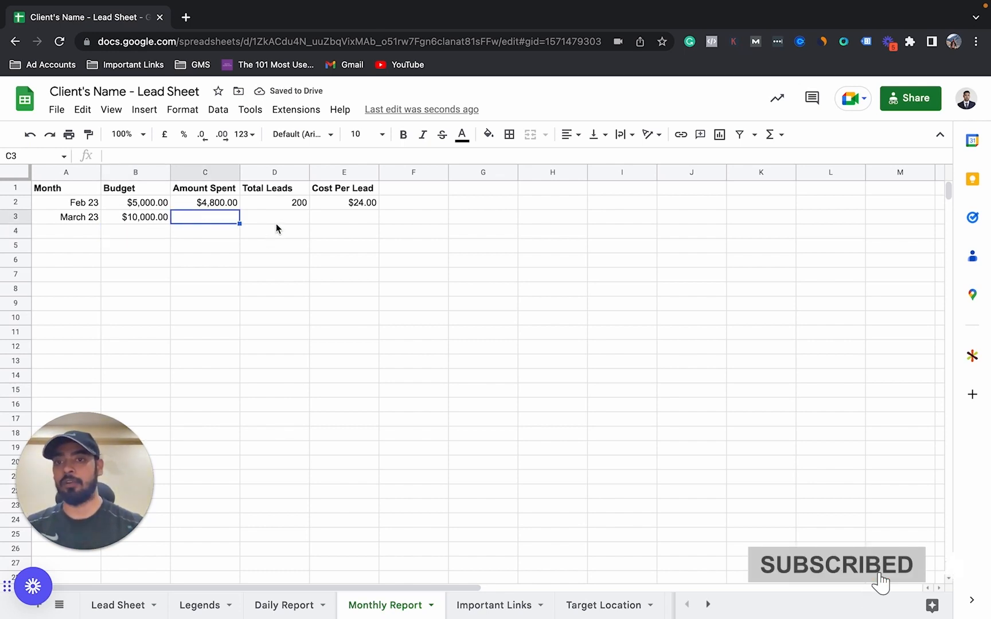
pyautogui.click(292, 223)
pyautogui.click(334, 218)
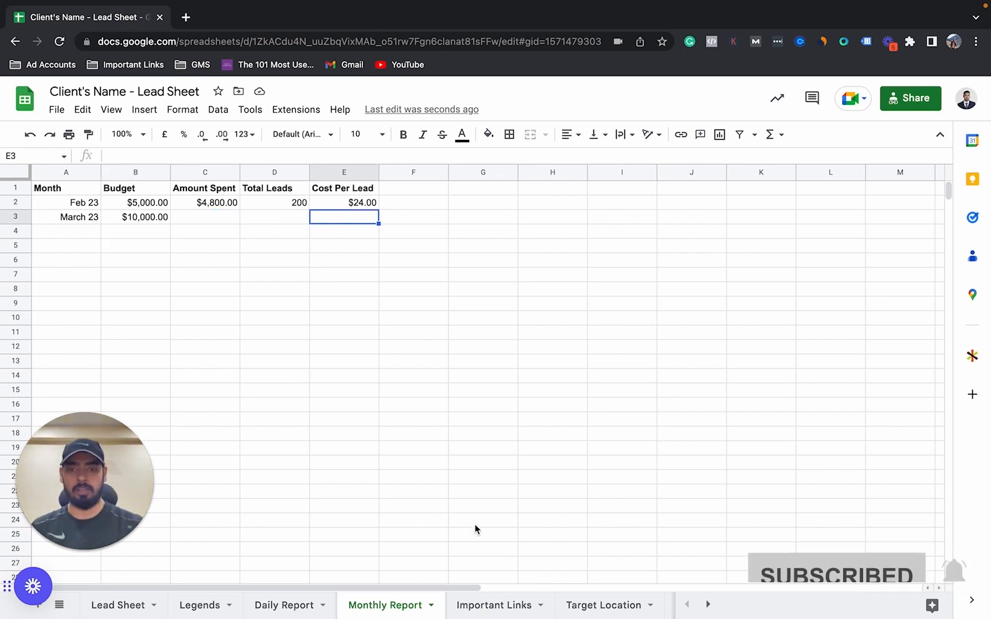
# Open the Important Links sheet and review the Landing page and Company's website rows with their Link cells
pyautogui.hscroll(2, 505, 605)
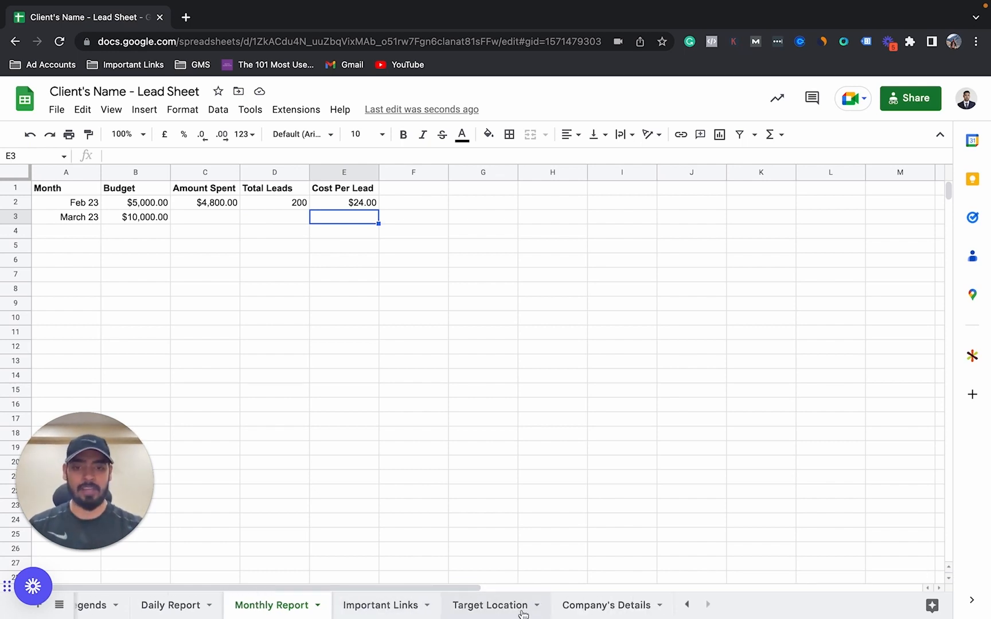
pyautogui.click(381, 607)
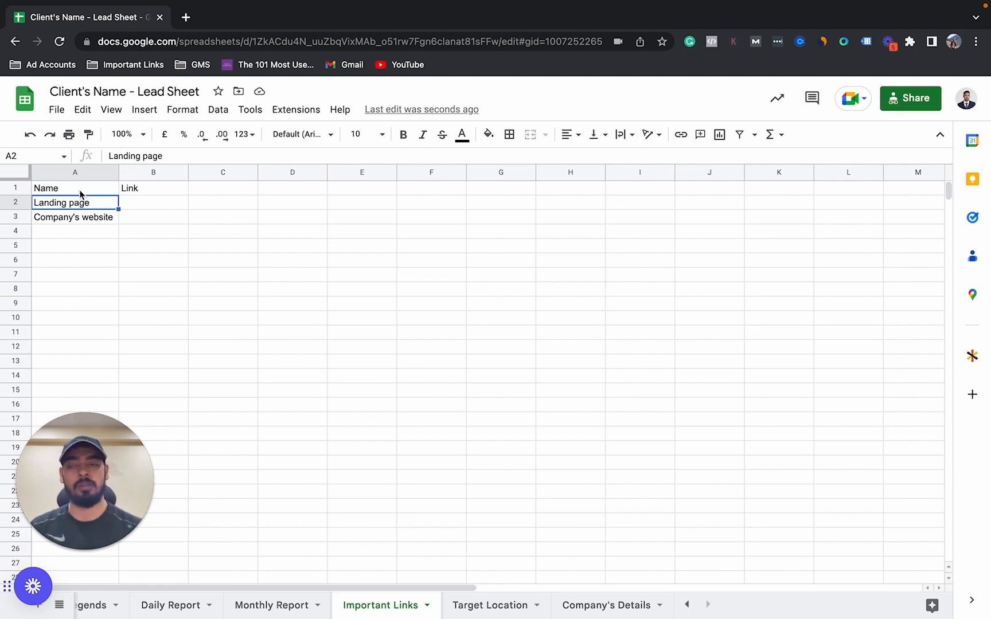
pyautogui.click(138, 209)
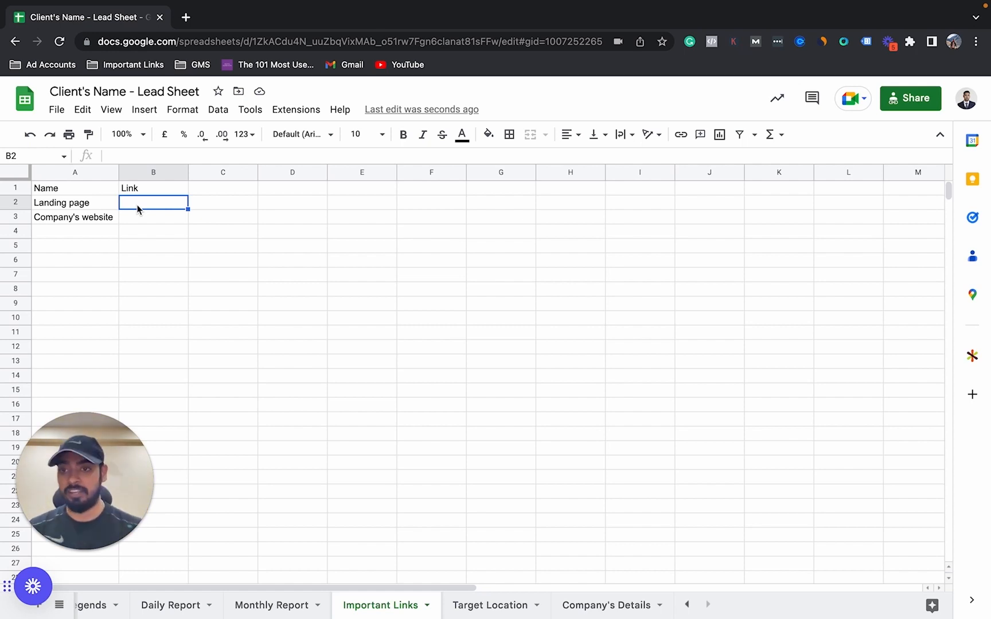
pyautogui.click(104, 219)
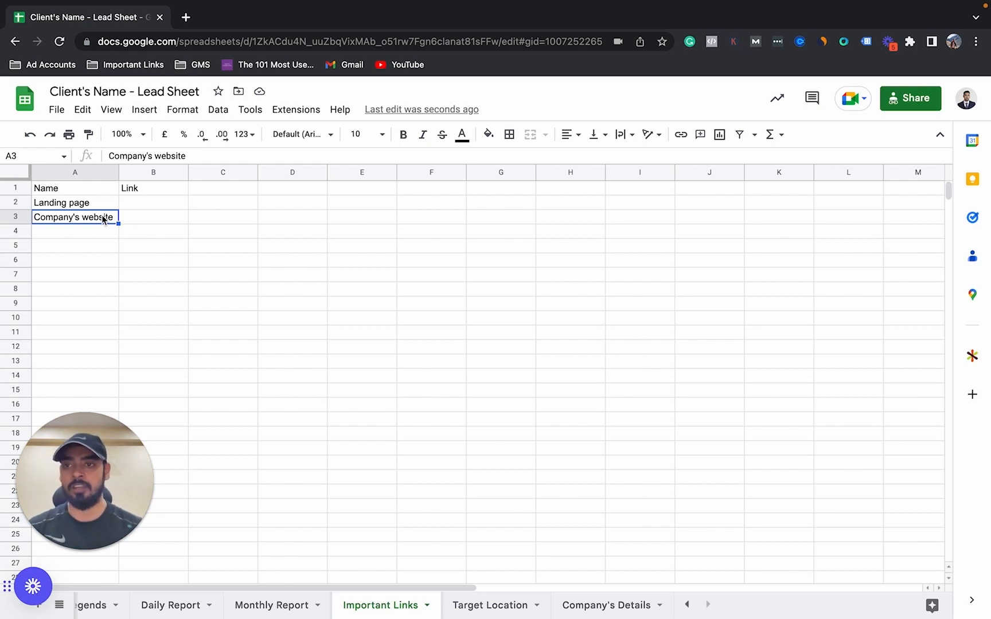
pyautogui.click(139, 217)
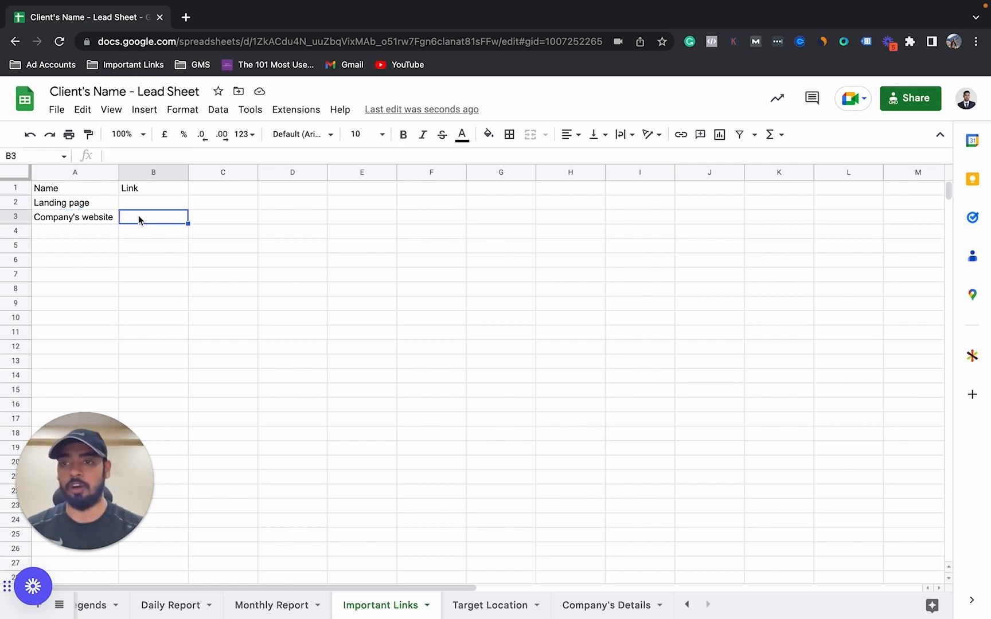
pyautogui.click(94, 232)
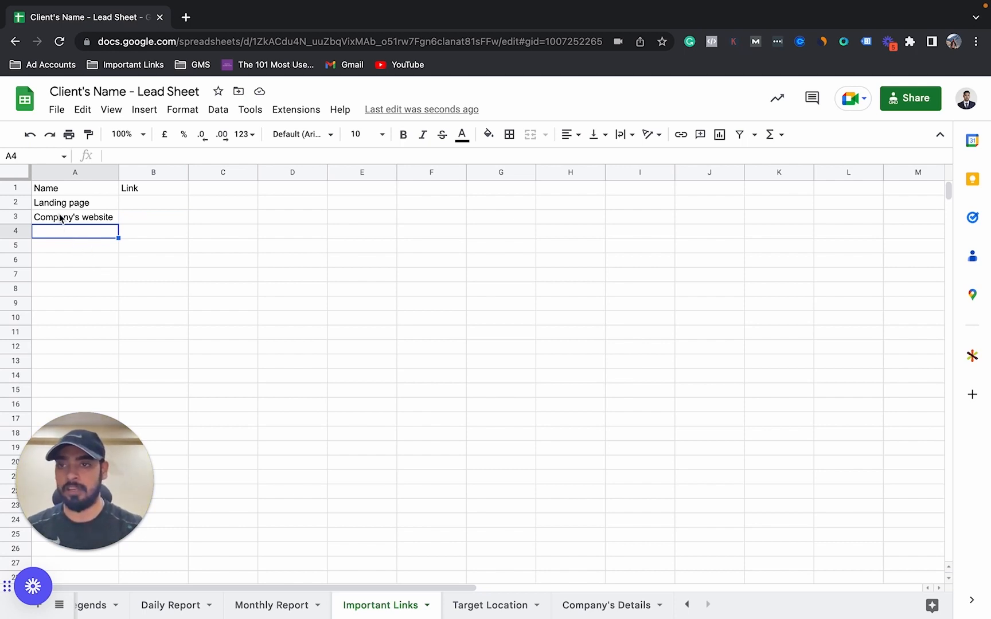
pyautogui.click(153, 235)
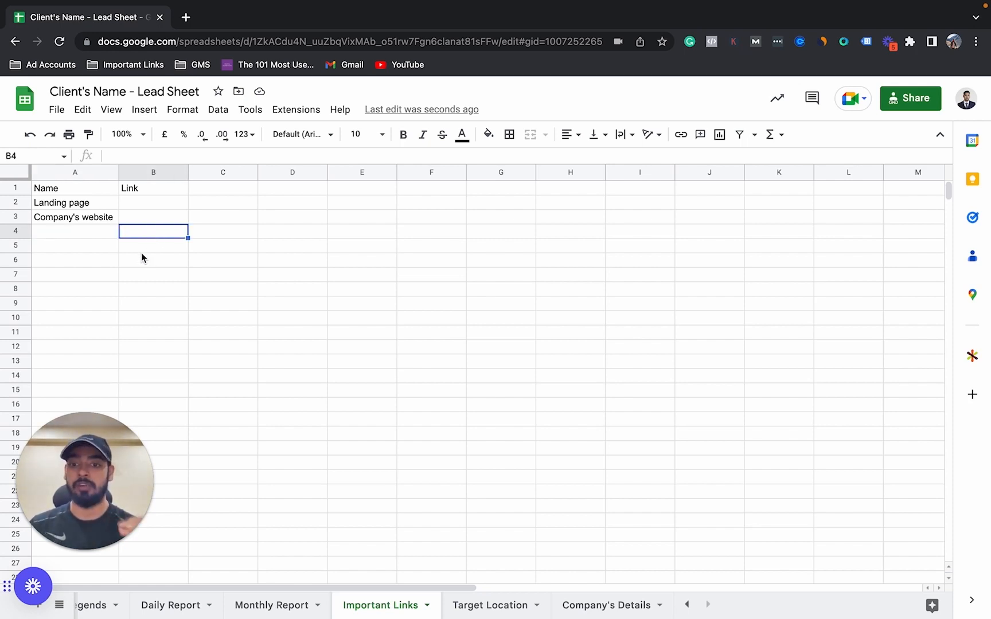
# On the Target Location sheet, examine the Include and Exclude tables, especially the State and County columns of the Include table
pyautogui.click(479, 606)
pyautogui.click(164, 192)
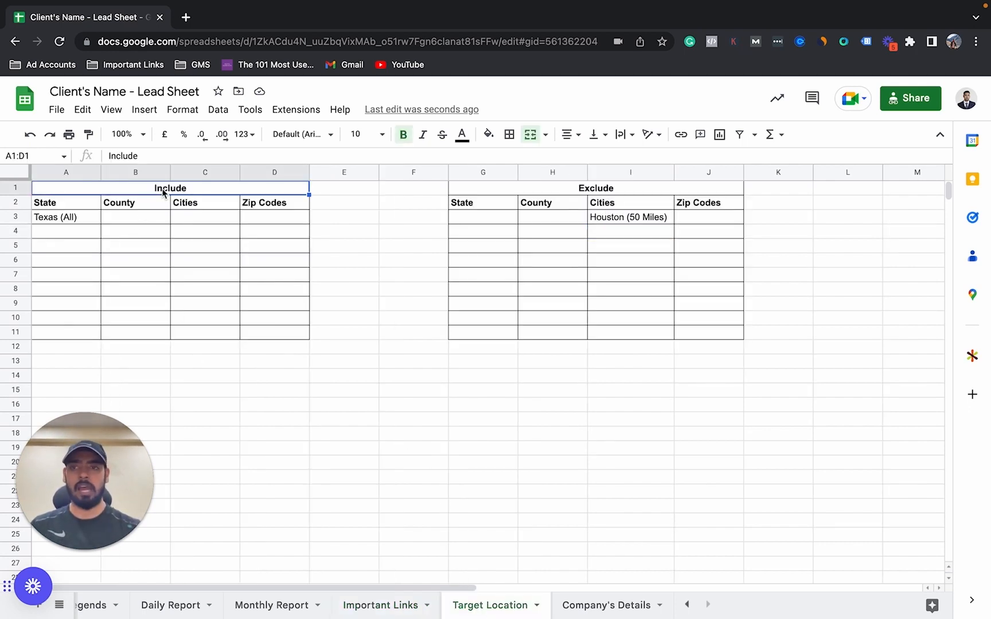
pyautogui.click(598, 192)
pyautogui.click(173, 189)
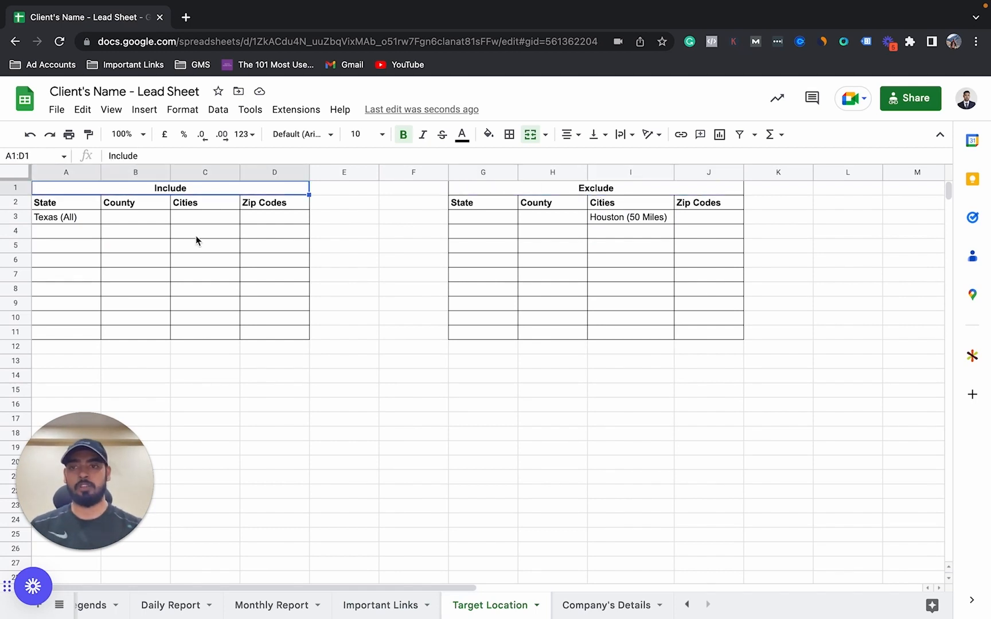
pyautogui.click(67, 205)
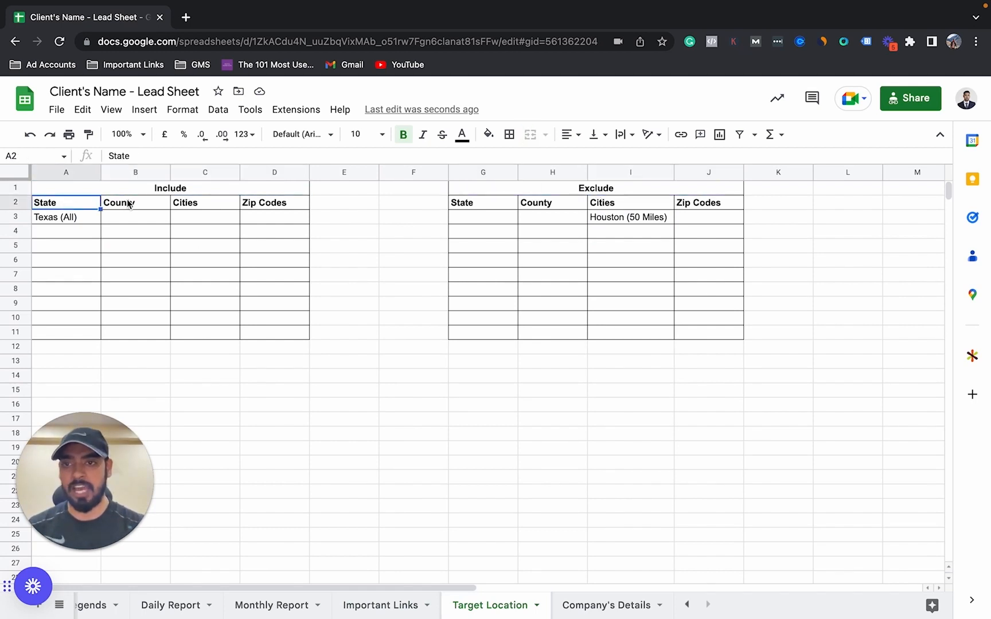
pyautogui.click(75, 220)
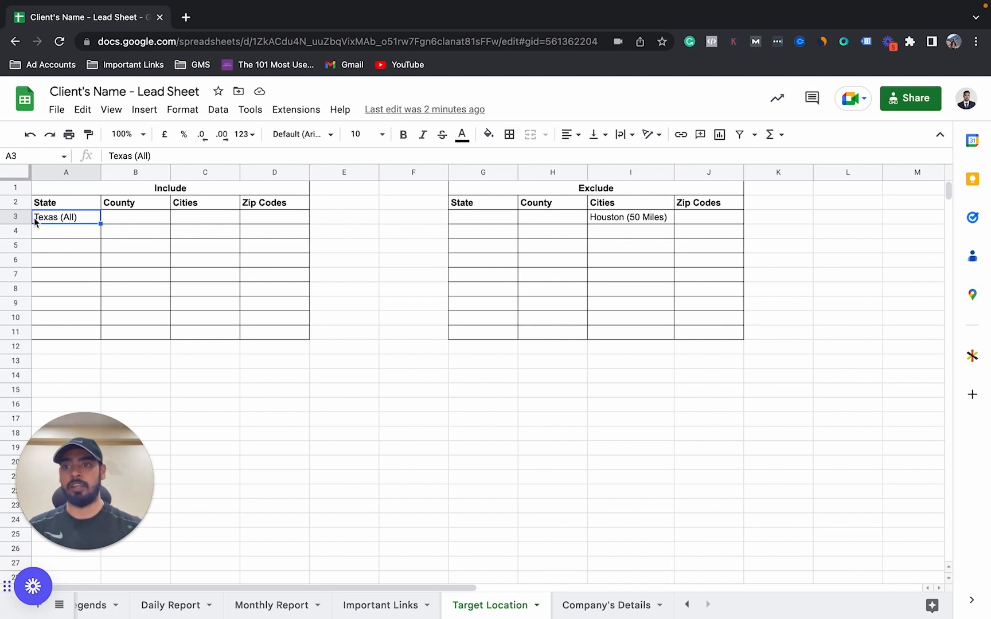
pyautogui.click(128, 218)
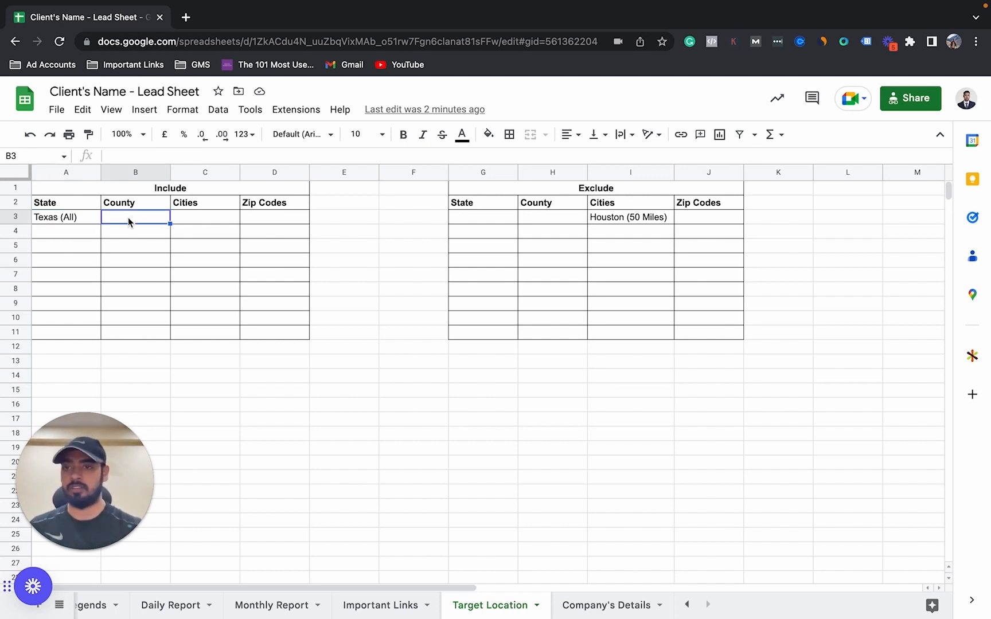
pyautogui.click(133, 230)
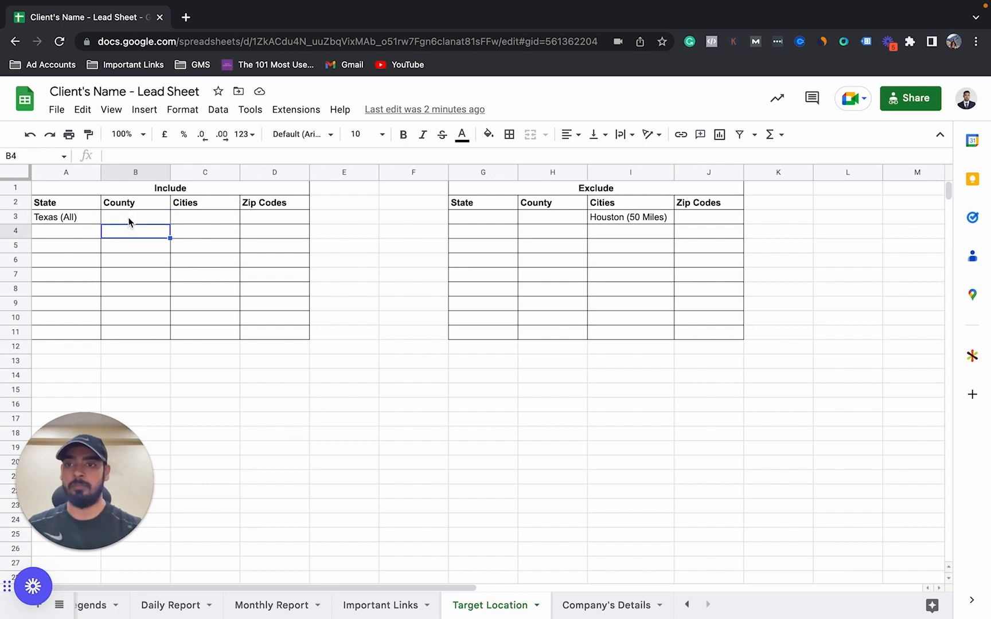
pyautogui.click(129, 220)
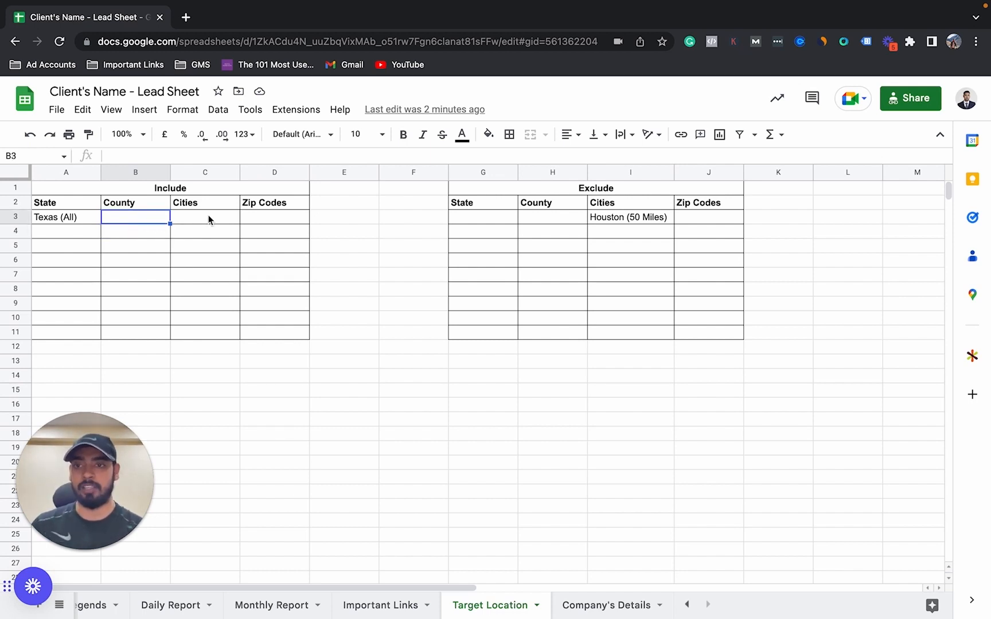
pyautogui.click(130, 231)
pyautogui.click(124, 246)
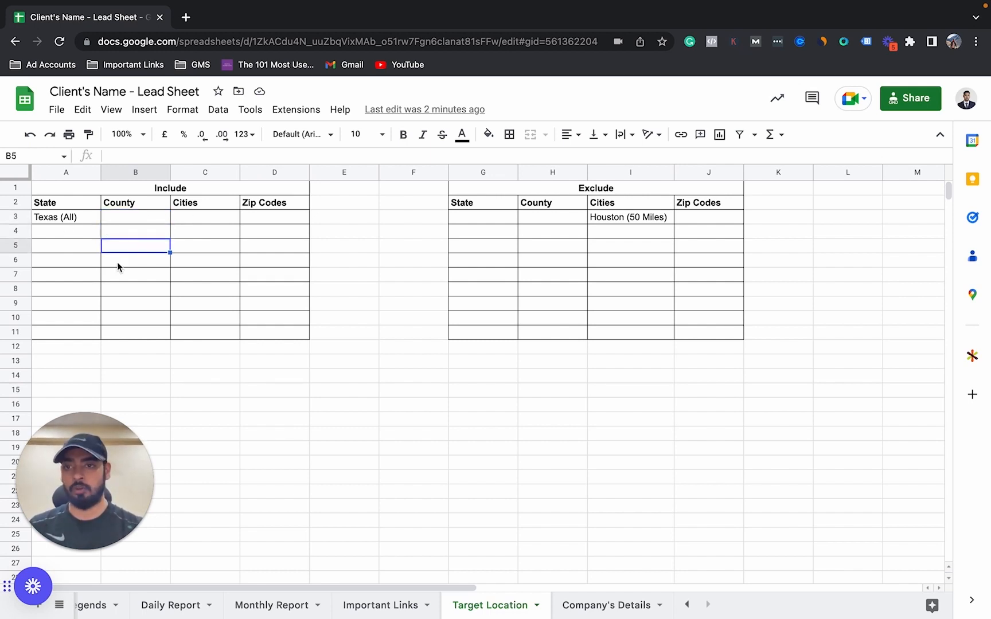
pyautogui.click(117, 263)
pyautogui.click(120, 278)
pyautogui.click(127, 218)
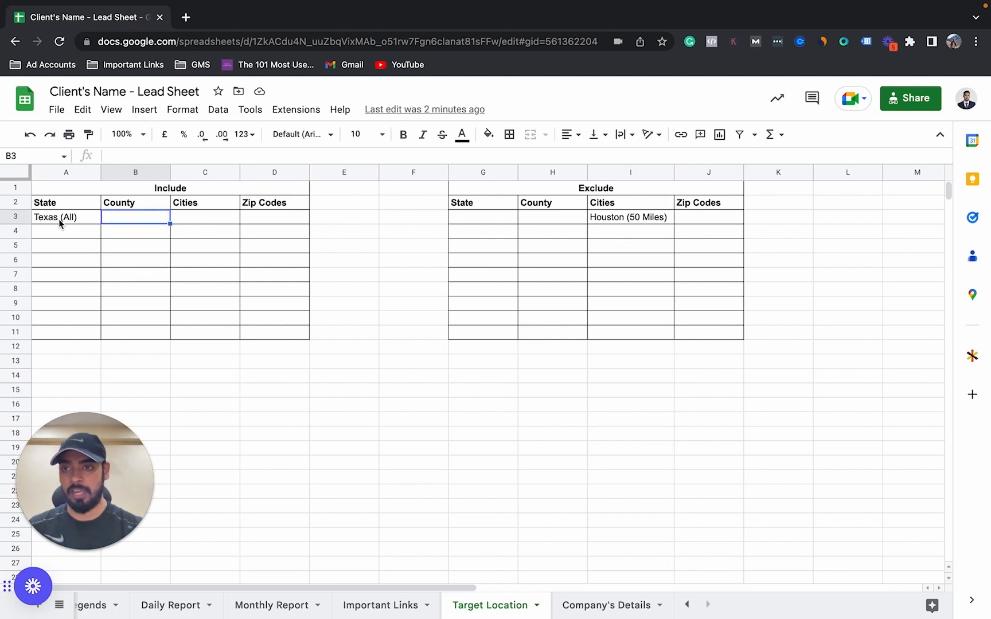
# Apply all borders to the range A13:D26 below the Include table on the Target Location sheet
pyautogui.click(66, 319)
pyautogui.scroll(-1, 73, 355)
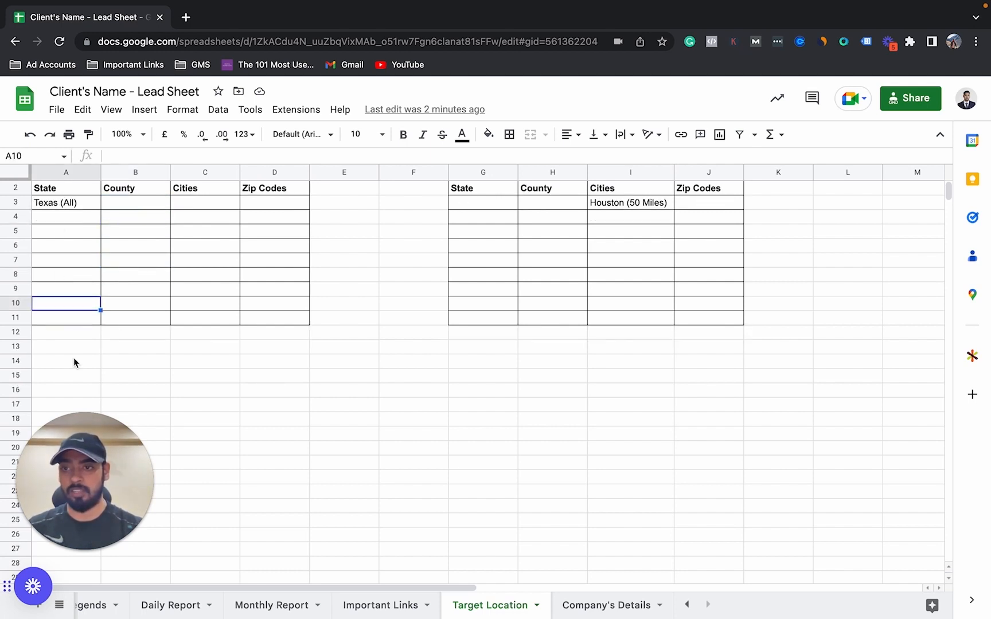
pyautogui.click(67, 344)
pyautogui.scroll(1, 120, 224)
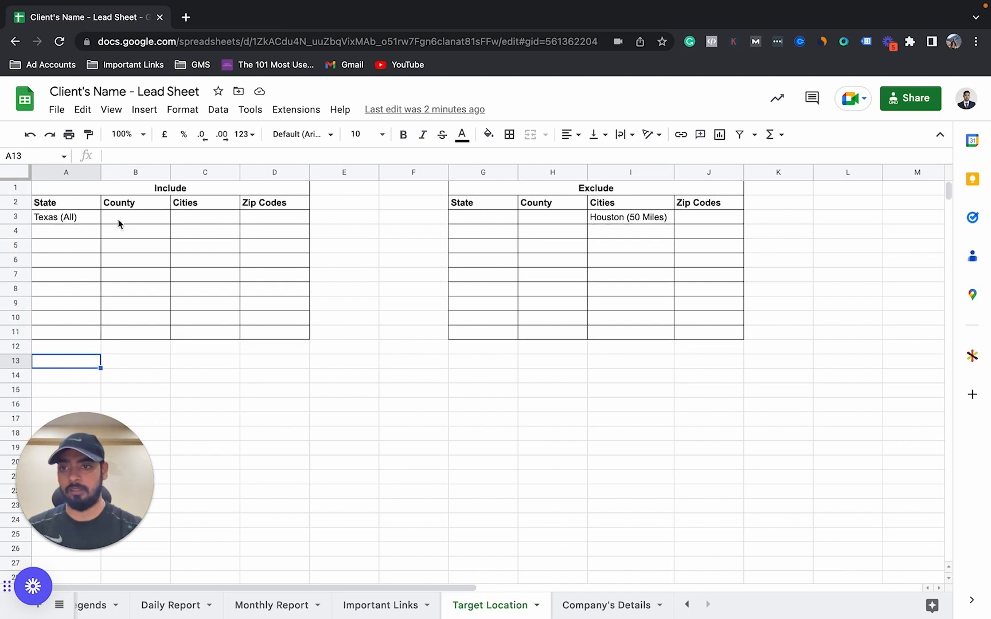
pyautogui.moveTo(92, 361)
pyautogui.mouseDown()
pyautogui.moveTo(281, 379)
pyautogui.moveTo(287, 508)
pyautogui.moveTo(304, 551)
pyautogui.mouseUp()
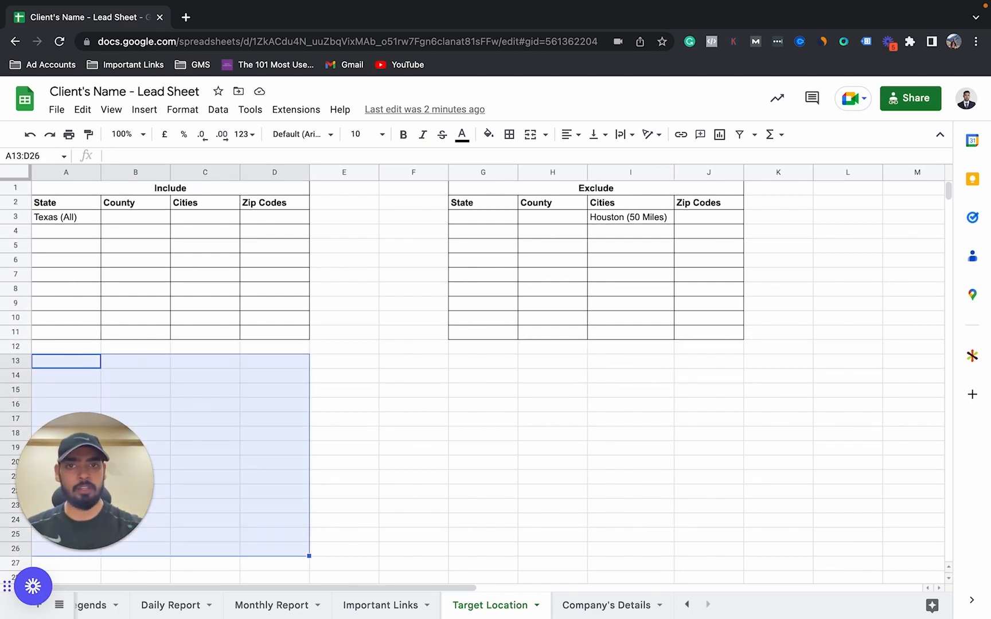
pyautogui.click(509, 134)
pyautogui.click(515, 162)
pyautogui.scroll(-3, 356, 417)
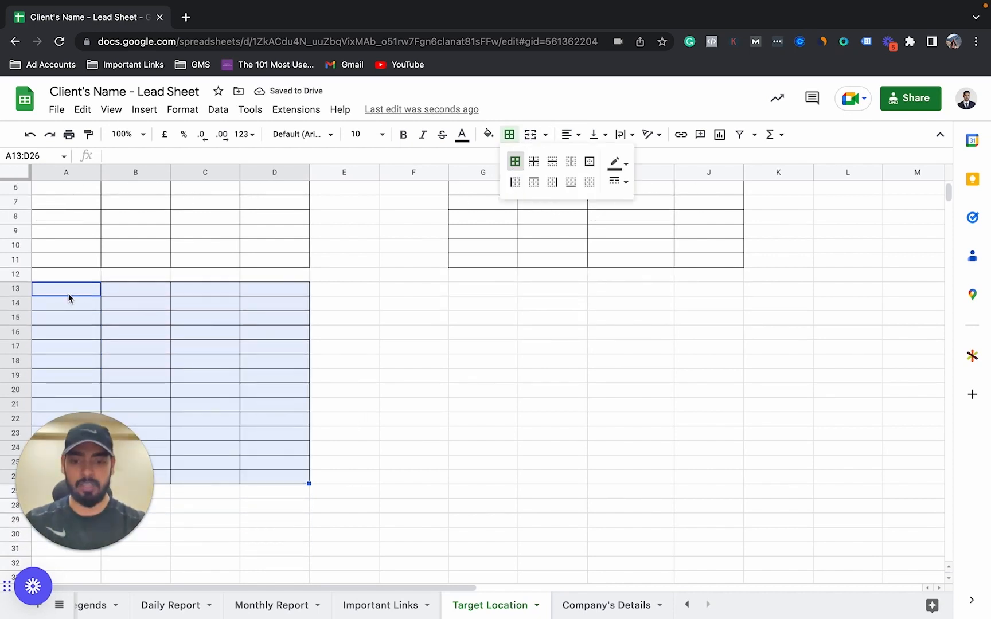
# Enter NJ as the state in A13, the first cell of the newly bordered block
pyautogui.click(70, 291)
pyautogui.write('NJ')
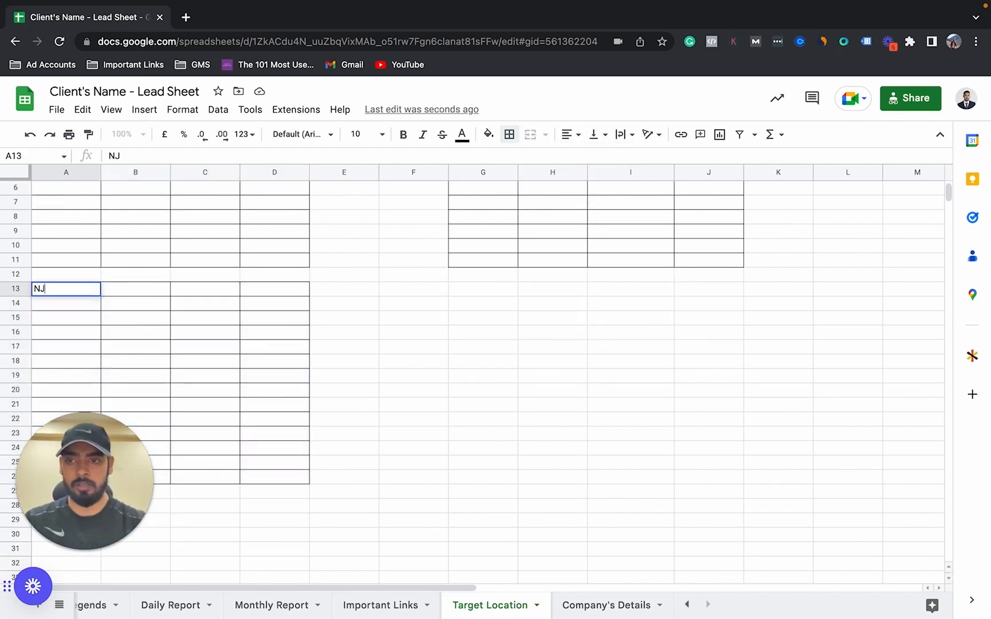
pyautogui.press('Return')
pyautogui.click(118, 299)
pyautogui.scroll(4, 146, 330)
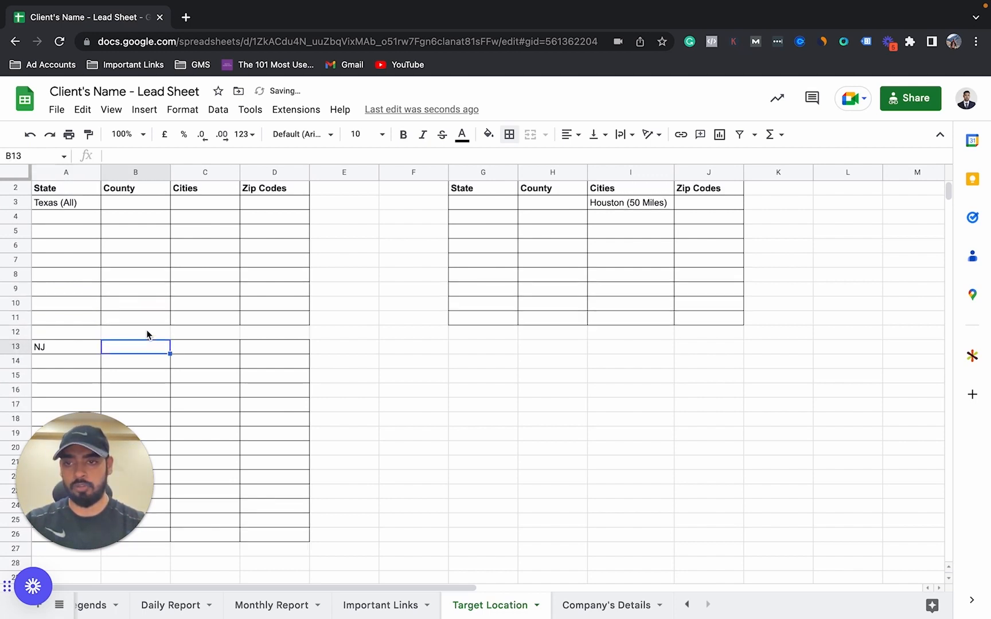
pyautogui.scroll(-1, 146, 334)
pyautogui.scroll(-1, 161, 416)
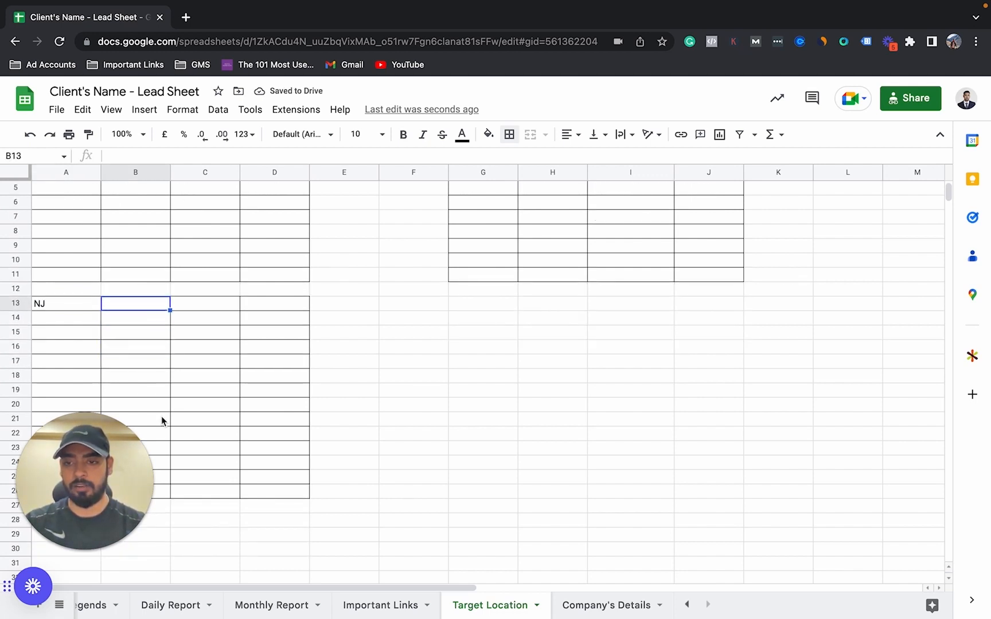
pyautogui.scroll(1, 143, 358)
pyautogui.scroll(-1, 167, 395)
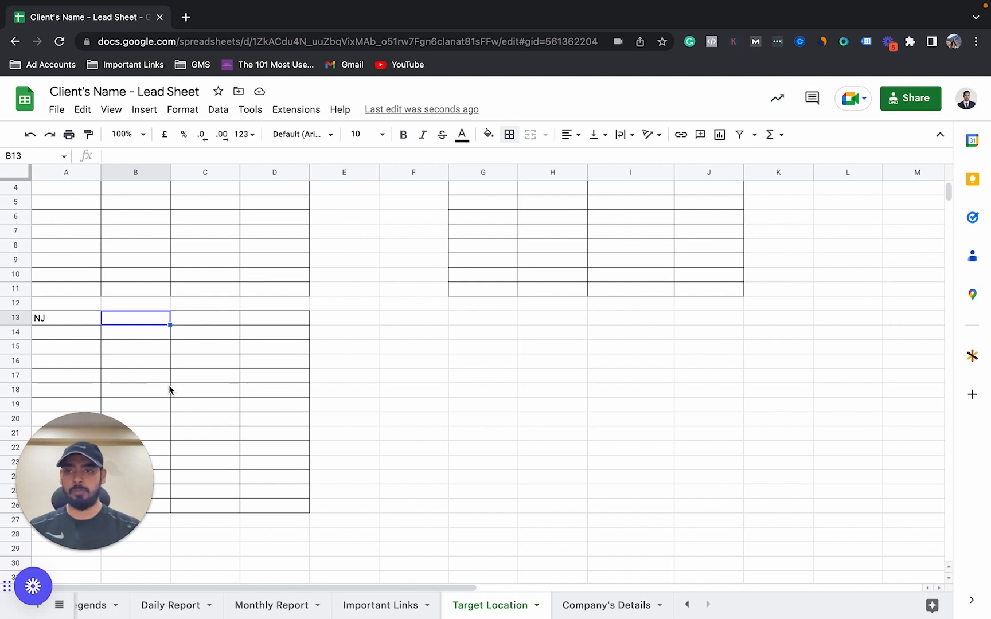
pyautogui.scroll(3, 161, 247)
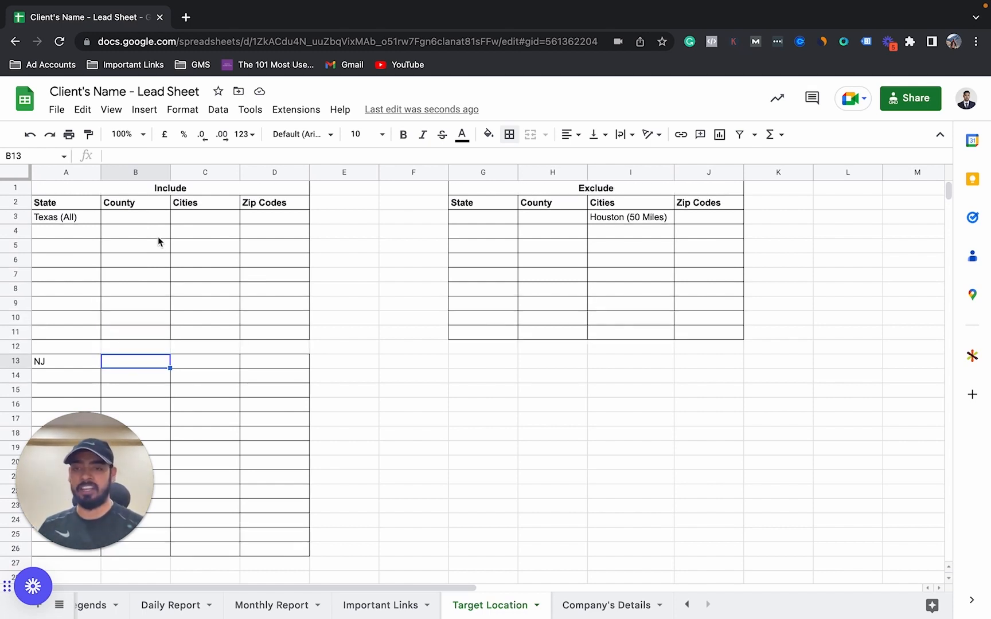
# Open the Company's Details sheet and review the company information, especially the Offers row and its value
pyautogui.click(602, 606)
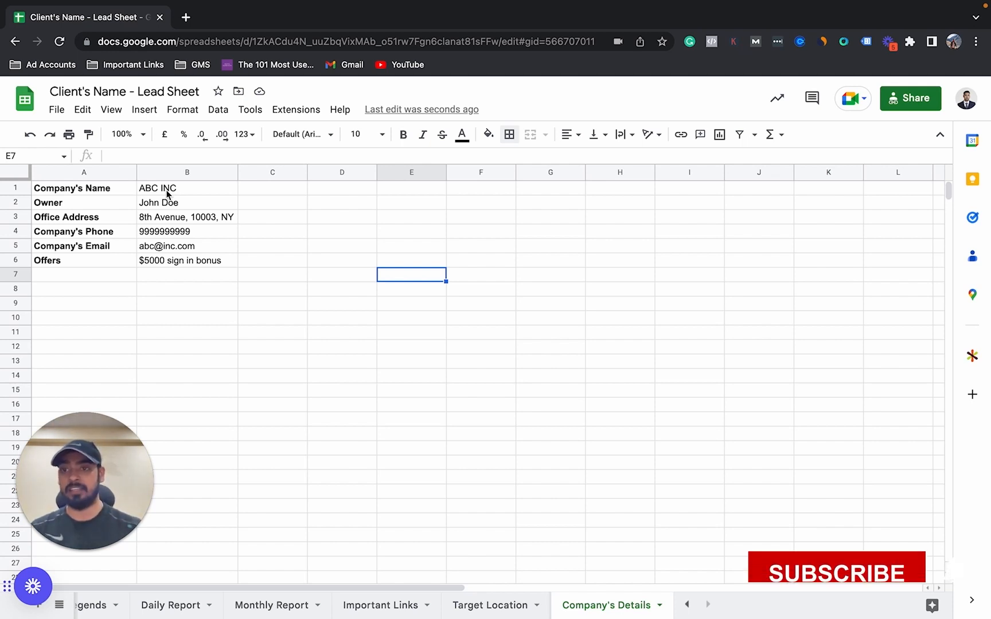
pyautogui.click(85, 262)
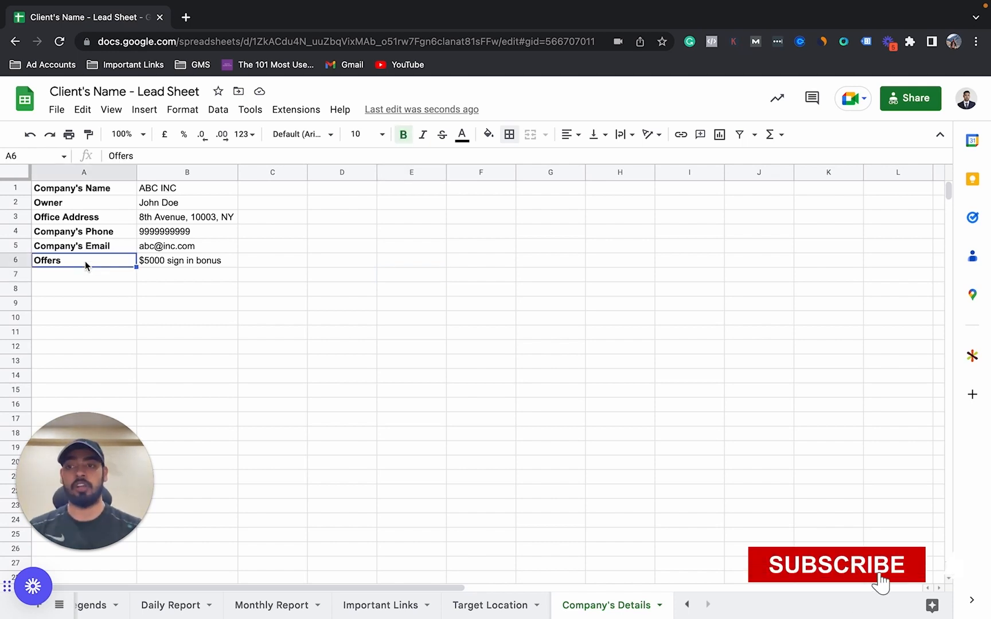
pyautogui.click(190, 262)
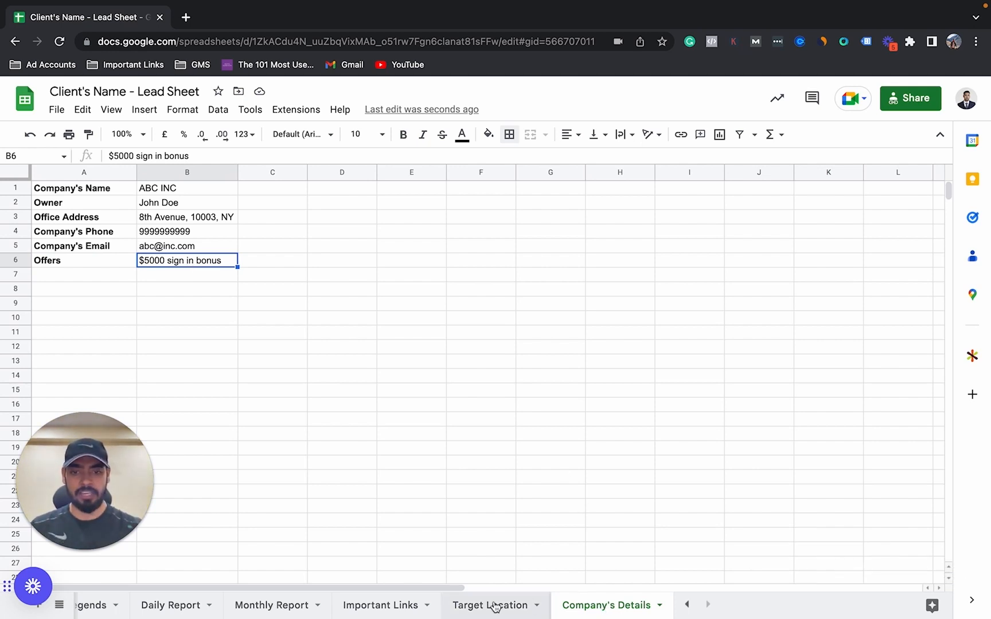
# Look back through the Lead Sheet, Important Links, Target Location and Company's Details sheets, returning to the Lead Sheet
pyautogui.hscroll(-3, 496, 606)
pyautogui.click(121, 607)
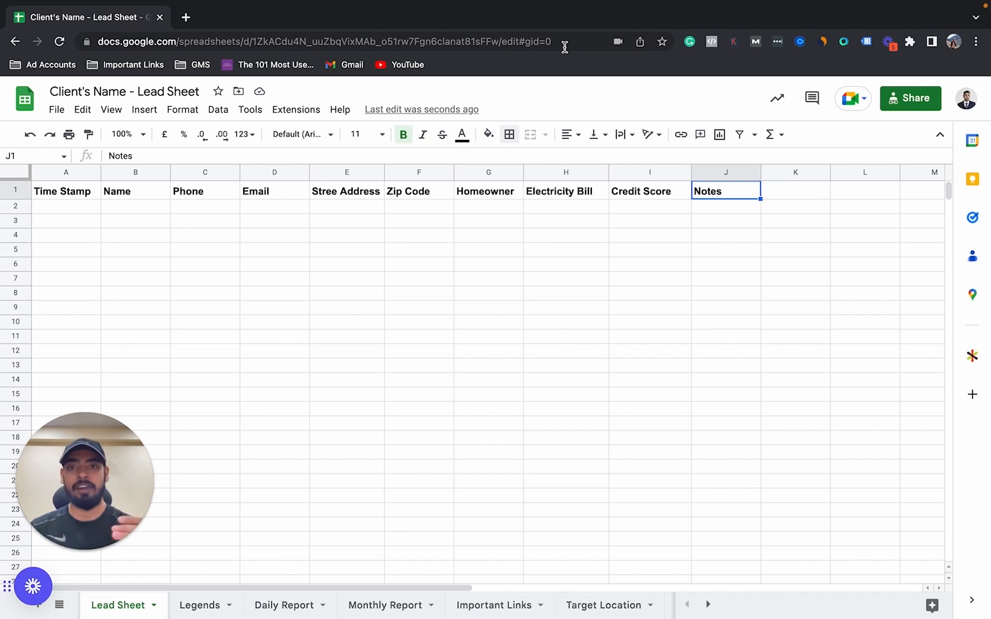
pyautogui.hscroll(3, 366, 611)
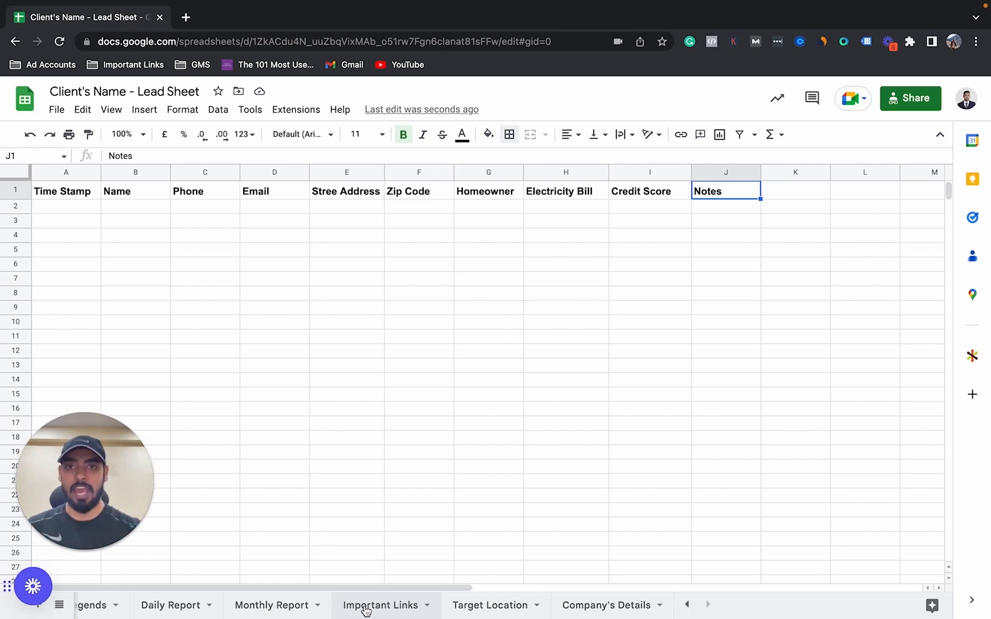
pyautogui.click(376, 608)
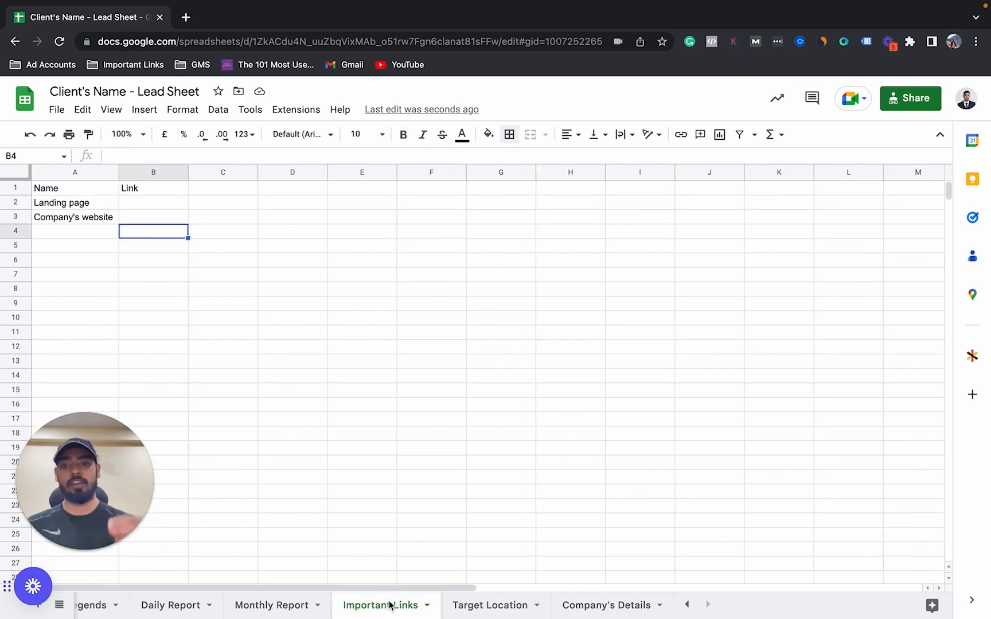
pyautogui.click(482, 607)
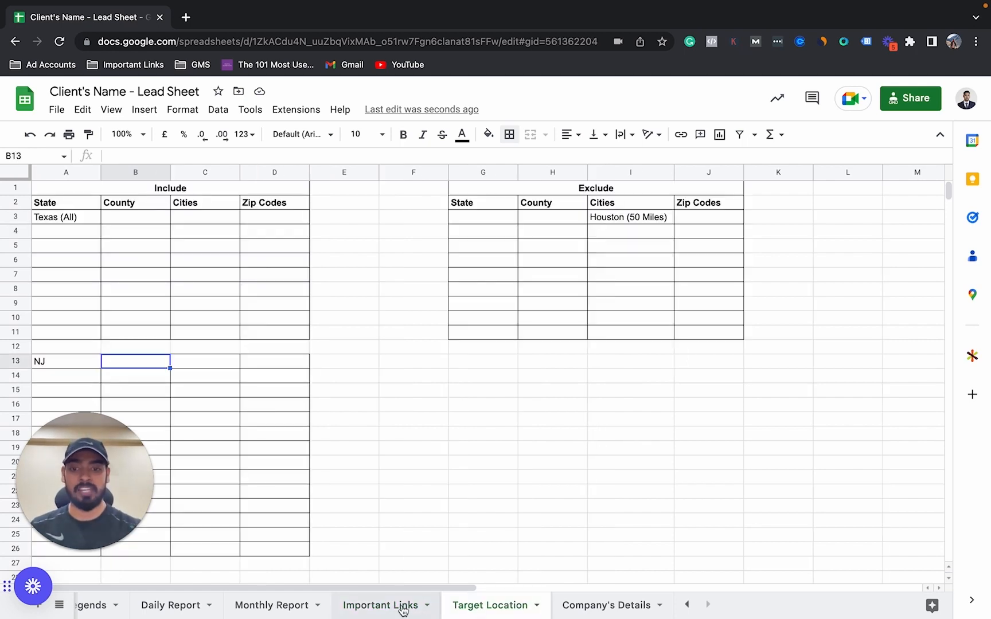
pyautogui.click(606, 605)
pyautogui.click(493, 606)
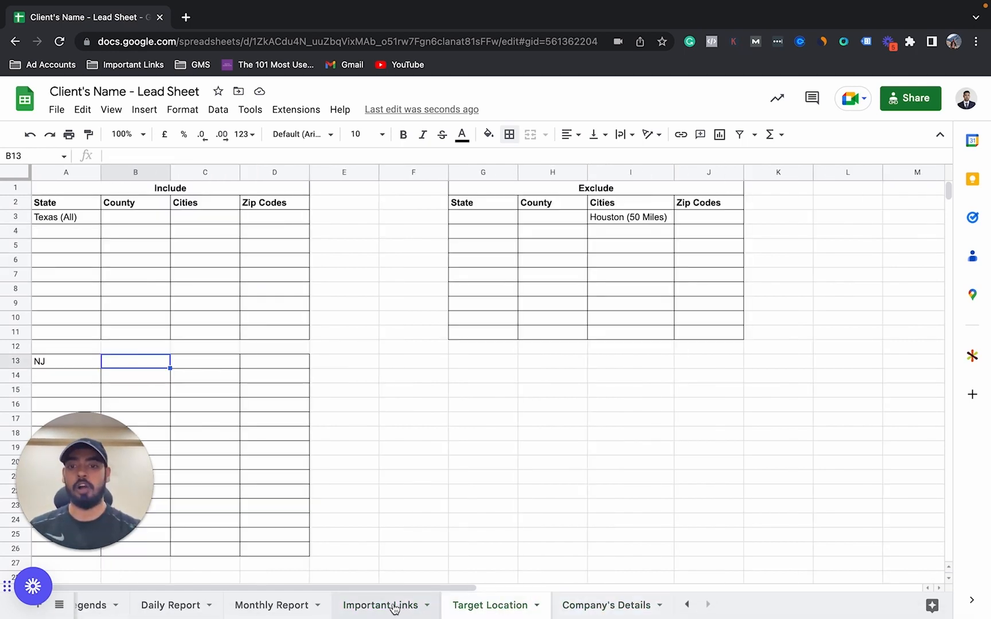
pyautogui.click(391, 608)
pyautogui.hscroll(-3, 285, 604)
pyautogui.click(113, 604)
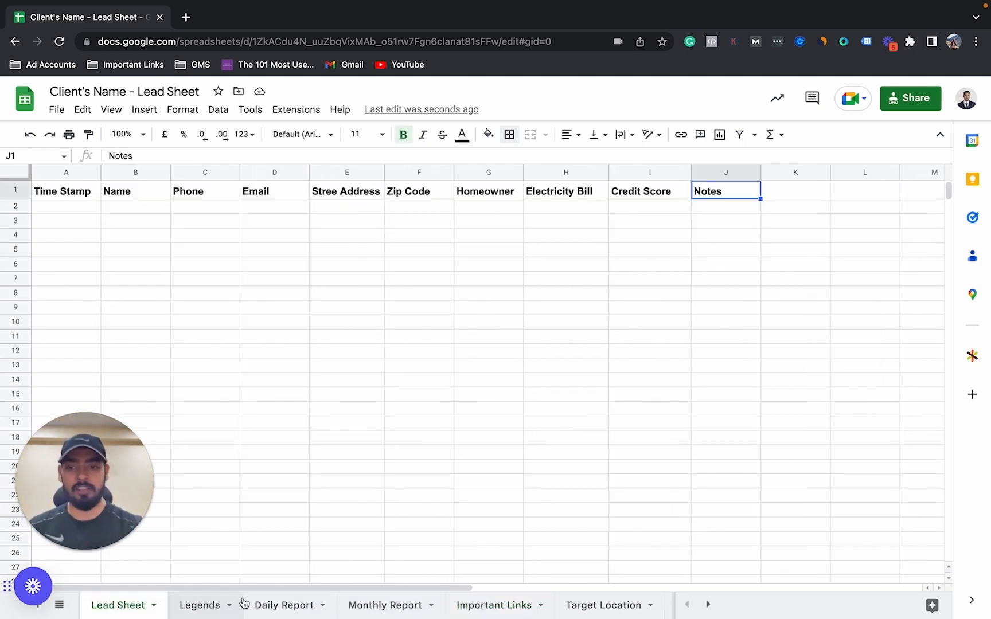
# Open the Important Links sheet and select the empty Link cell for the Landing page
pyautogui.hscroll(3, 138, 602)
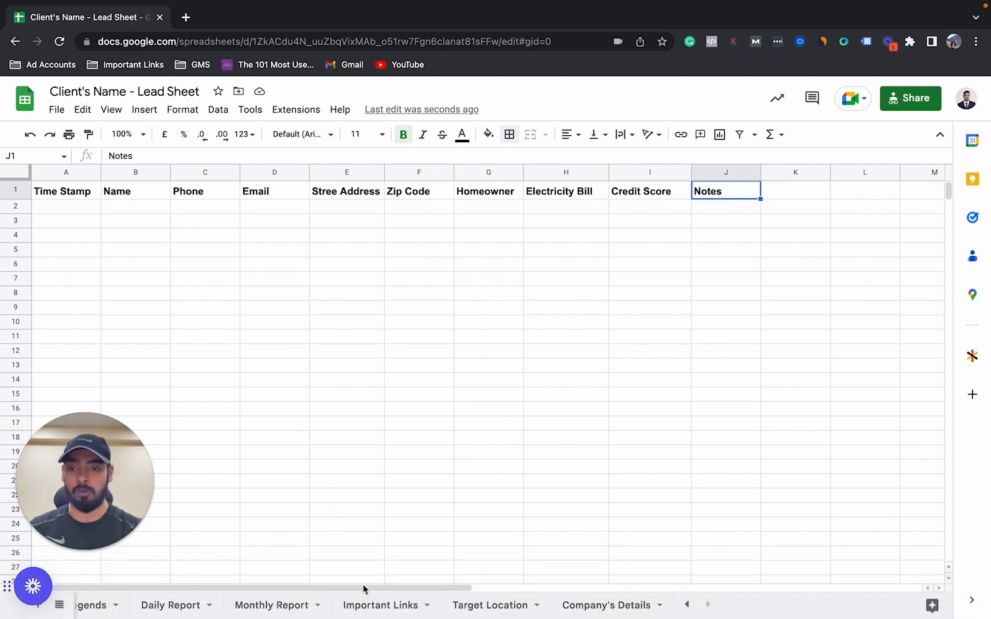
pyautogui.click(373, 605)
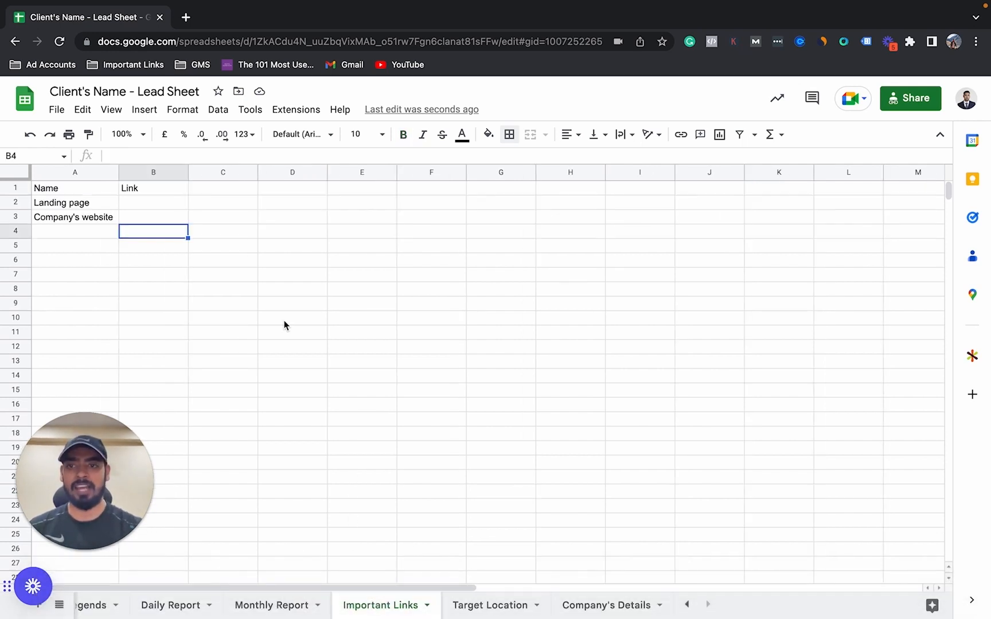
pyautogui.click(133, 202)
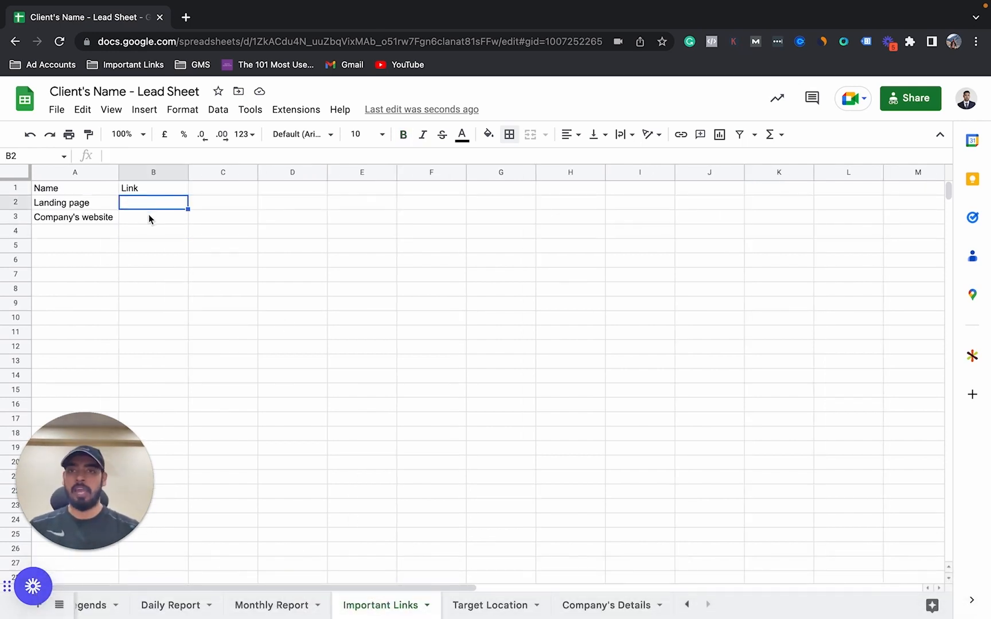
# Review the spreadsheet's sharing settings, including people with access and general access, and close them
pyautogui.click(912, 113)
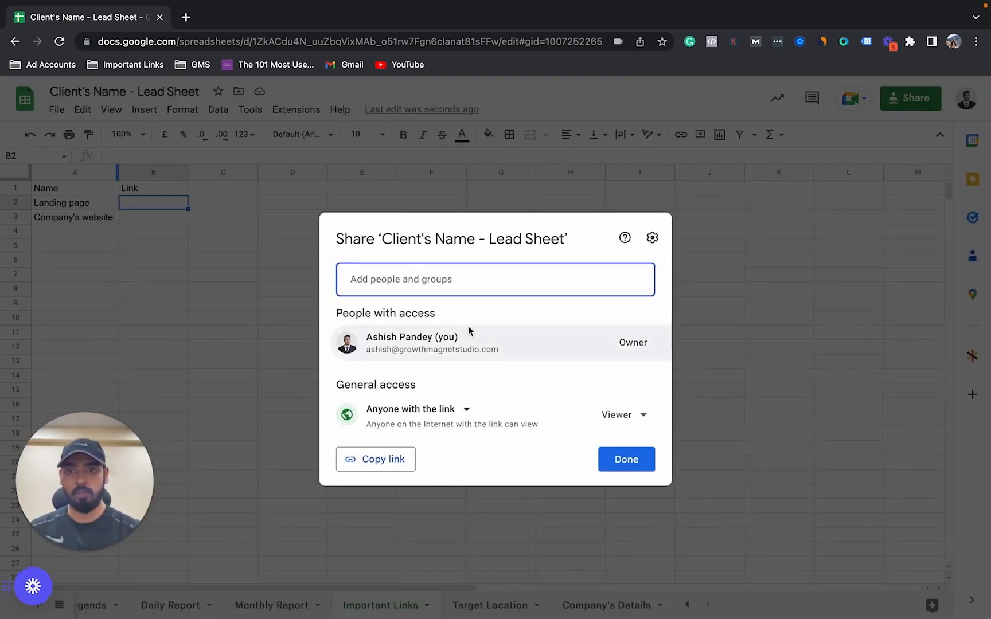
pyautogui.click(626, 461)
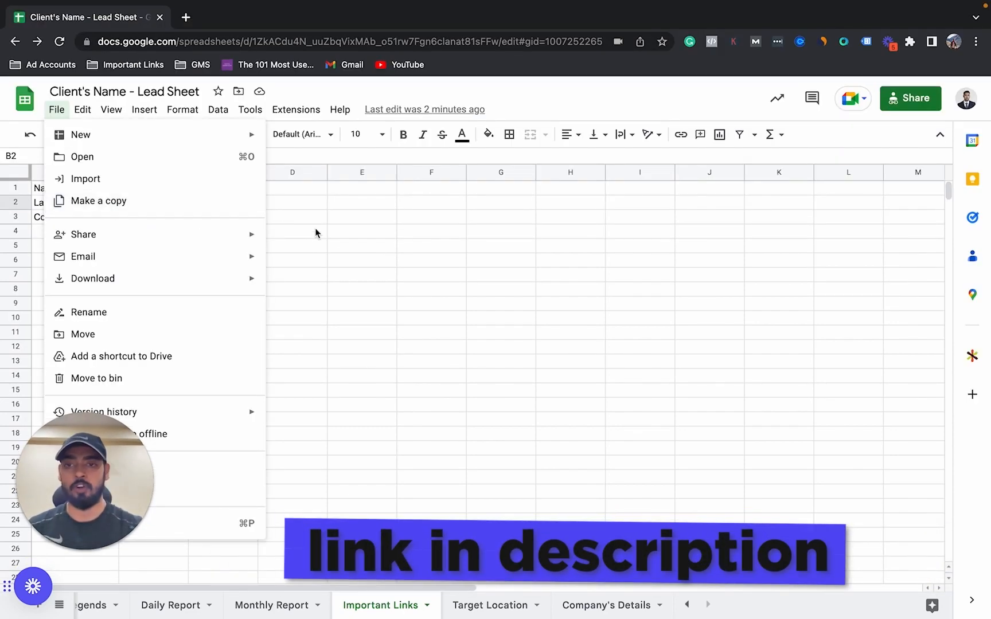
# Dismiss the open file options and show the Daily Report sheet
pyautogui.click(334, 236)
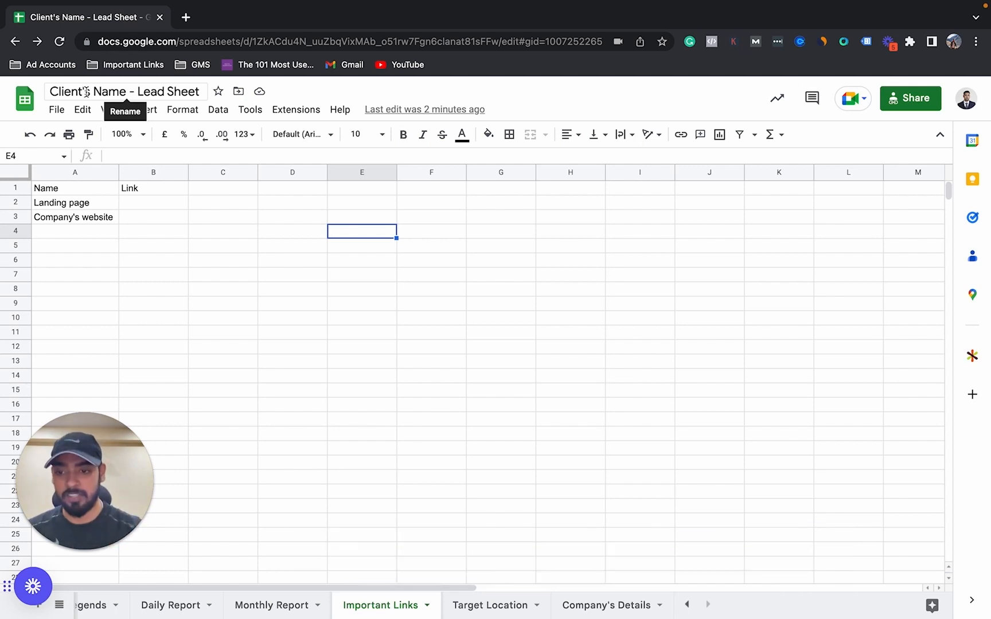
pyautogui.click(189, 605)
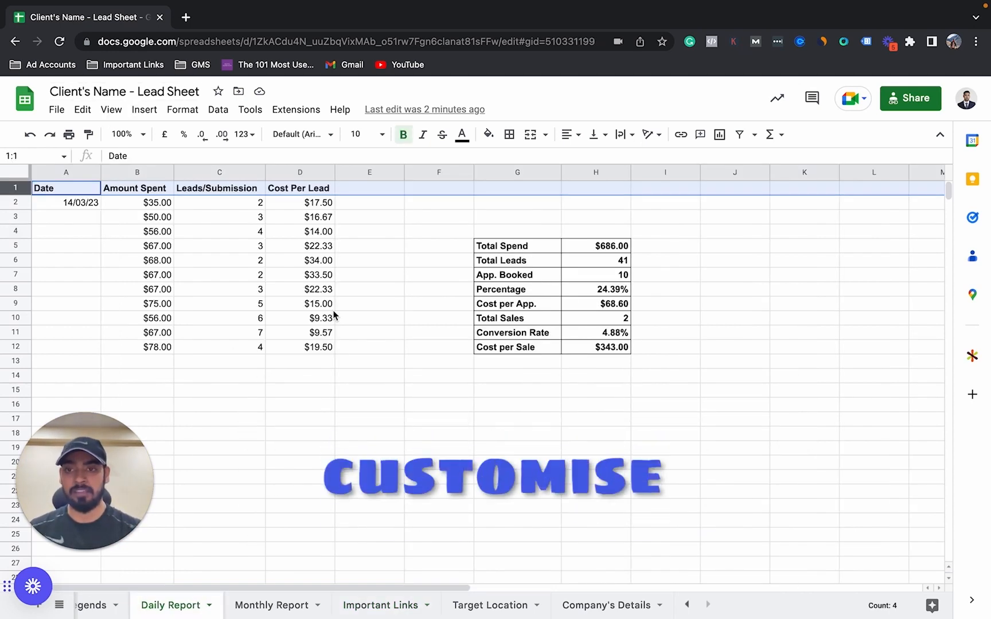